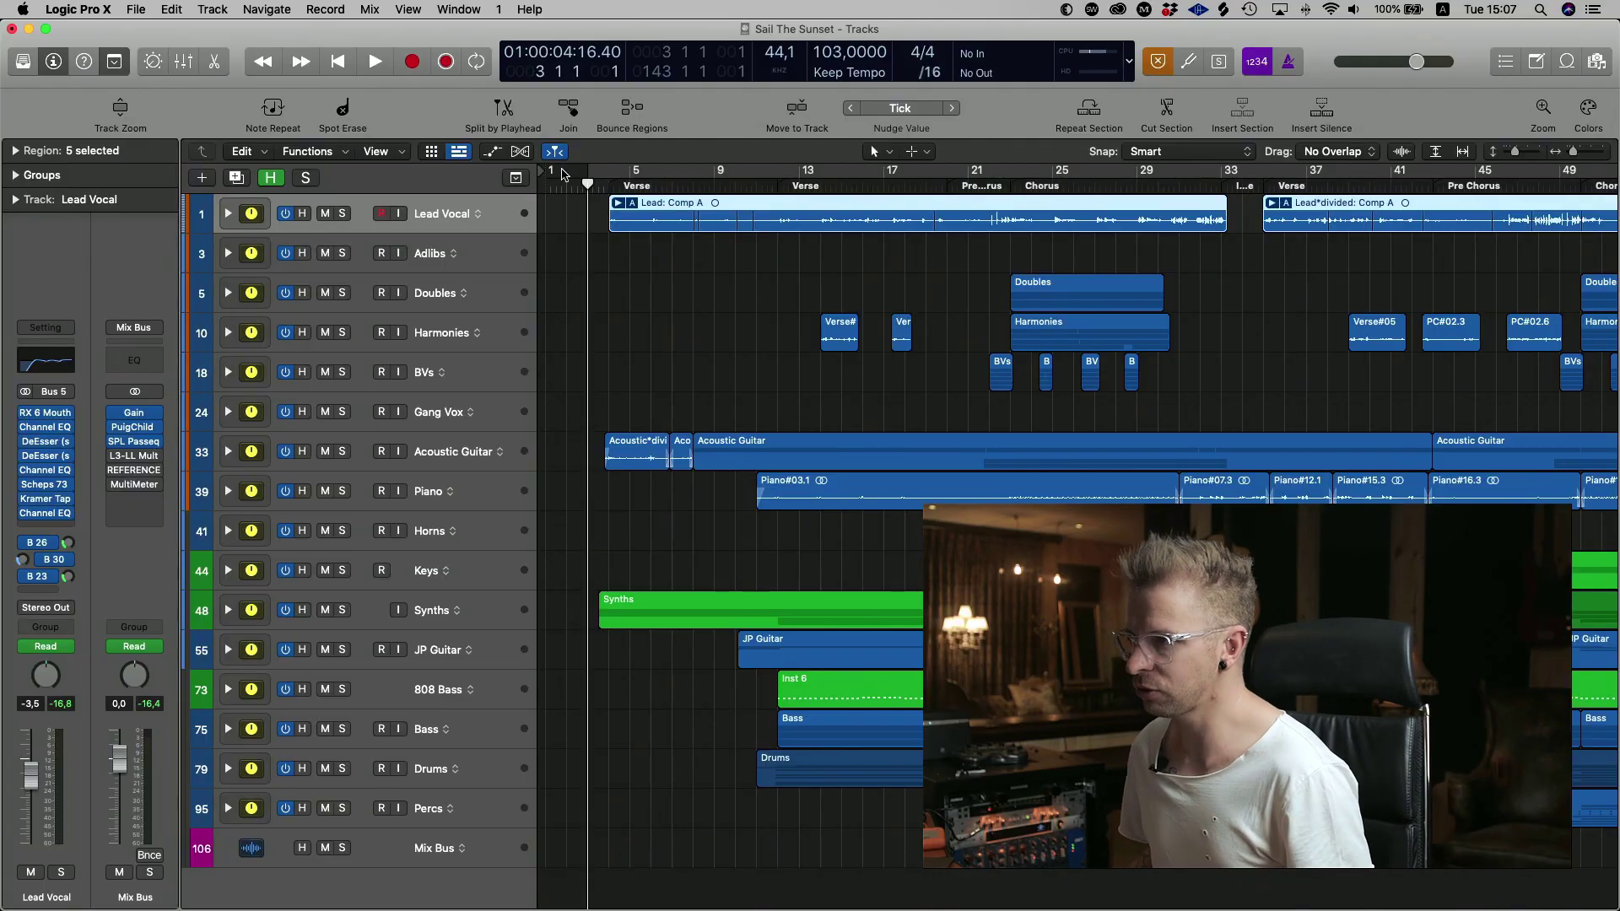
Deselect the regions and play the arrangement from just before the first verse.
{"action": "left_click", "coordinate": [601, 207]}
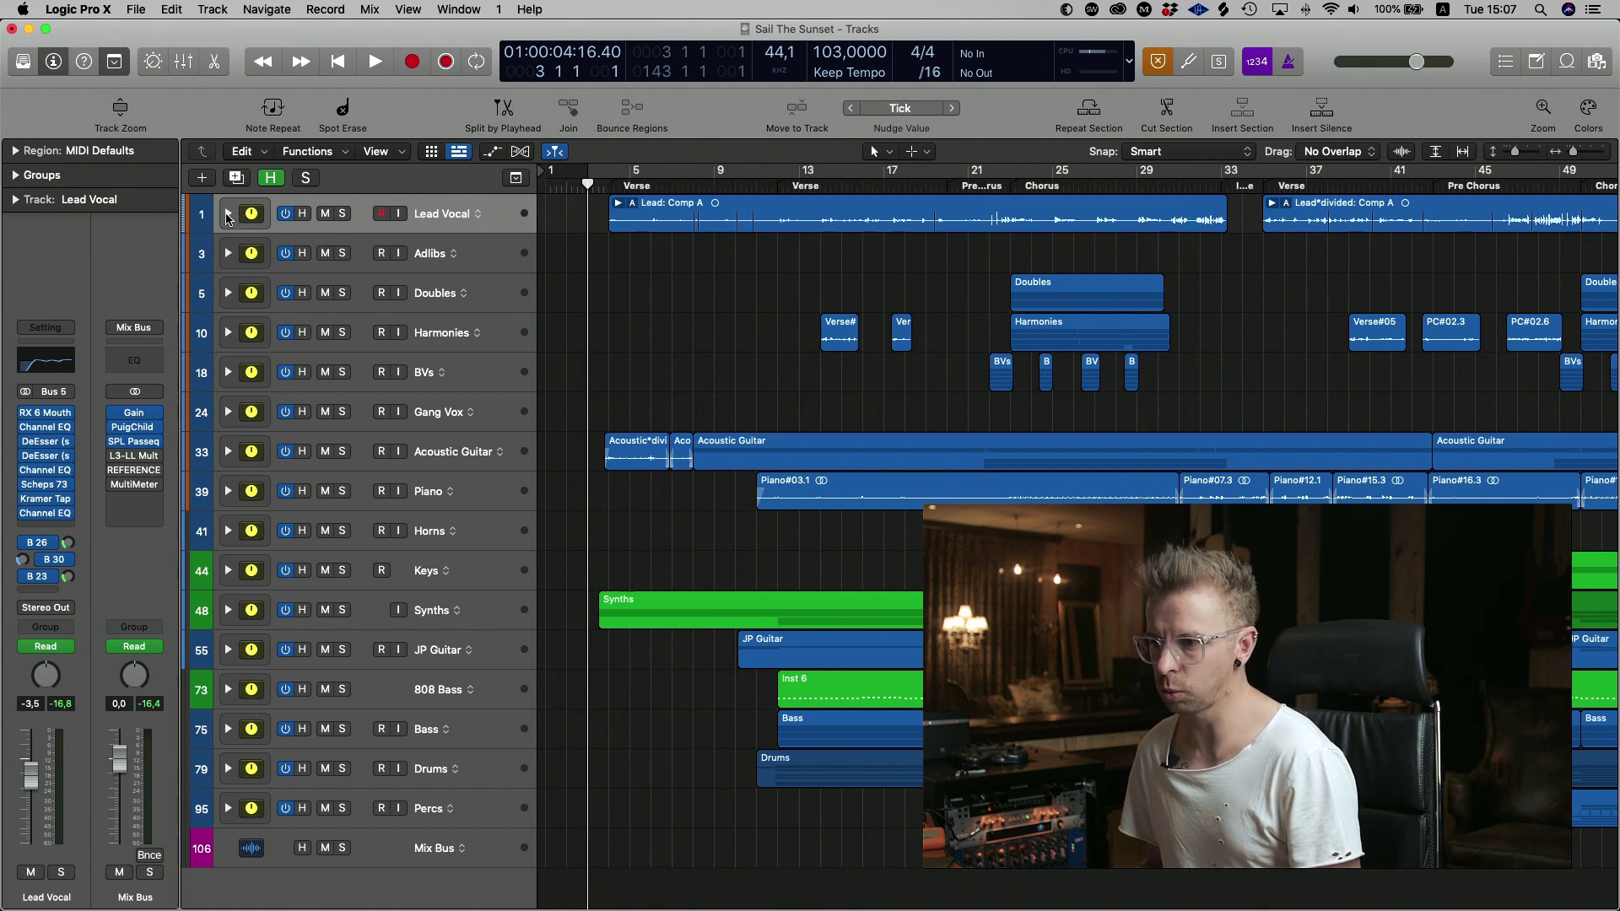
{"action": "left_click", "coordinate": [228, 215]}
{"action": "left_click", "coordinate": [228, 214]}
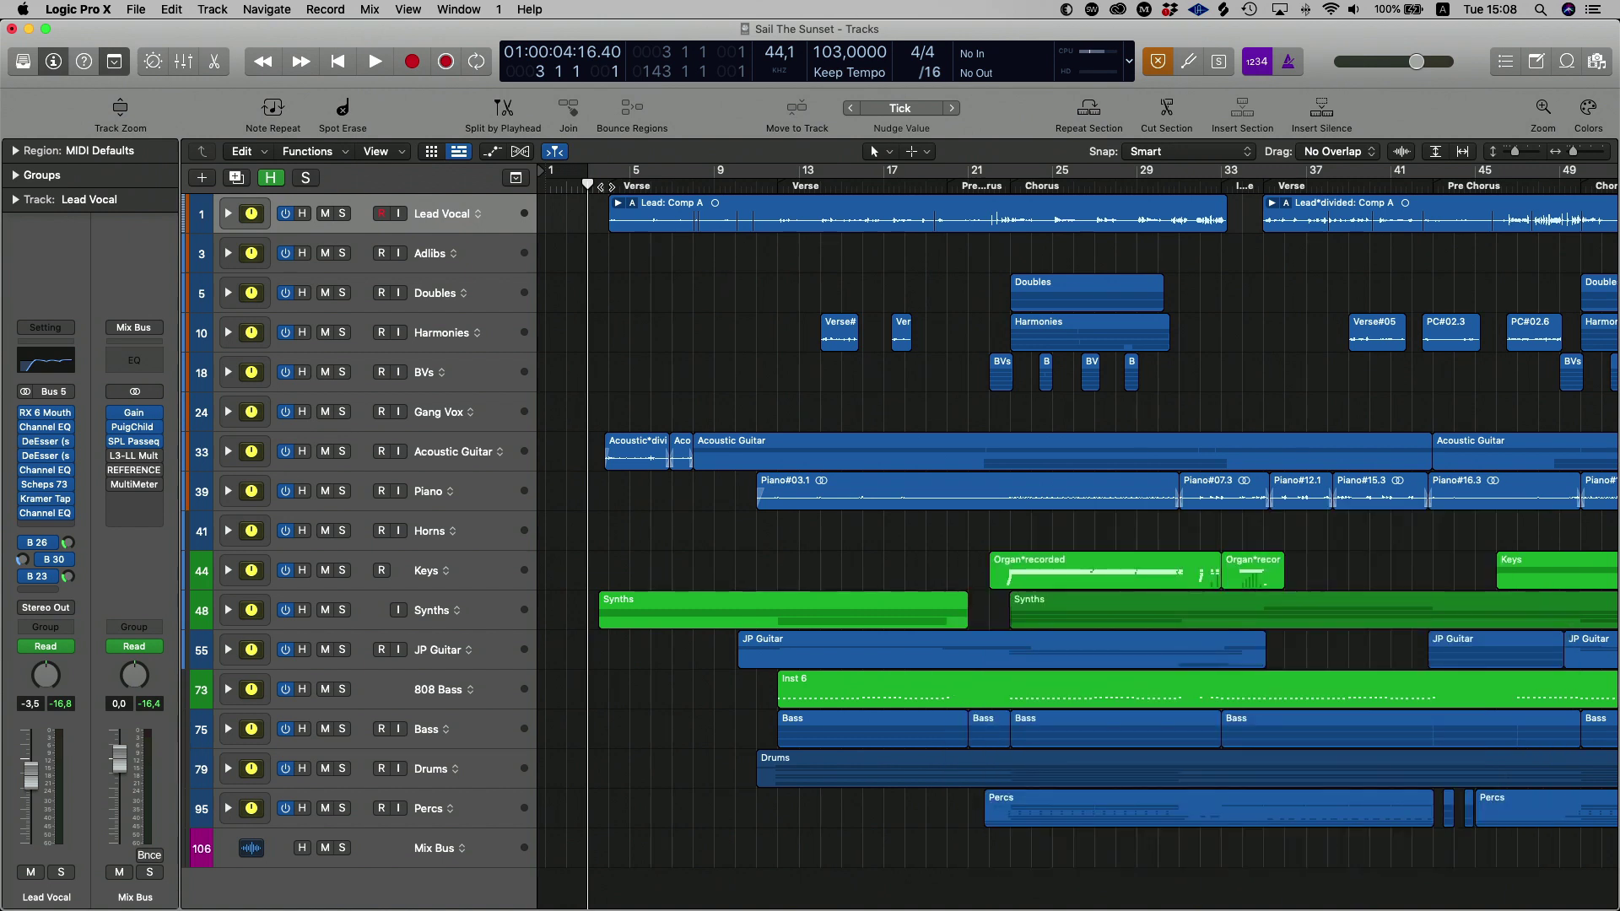
{"action": "left_click", "coordinate": [608, 269]}
{"action": "key", "text": "space"}
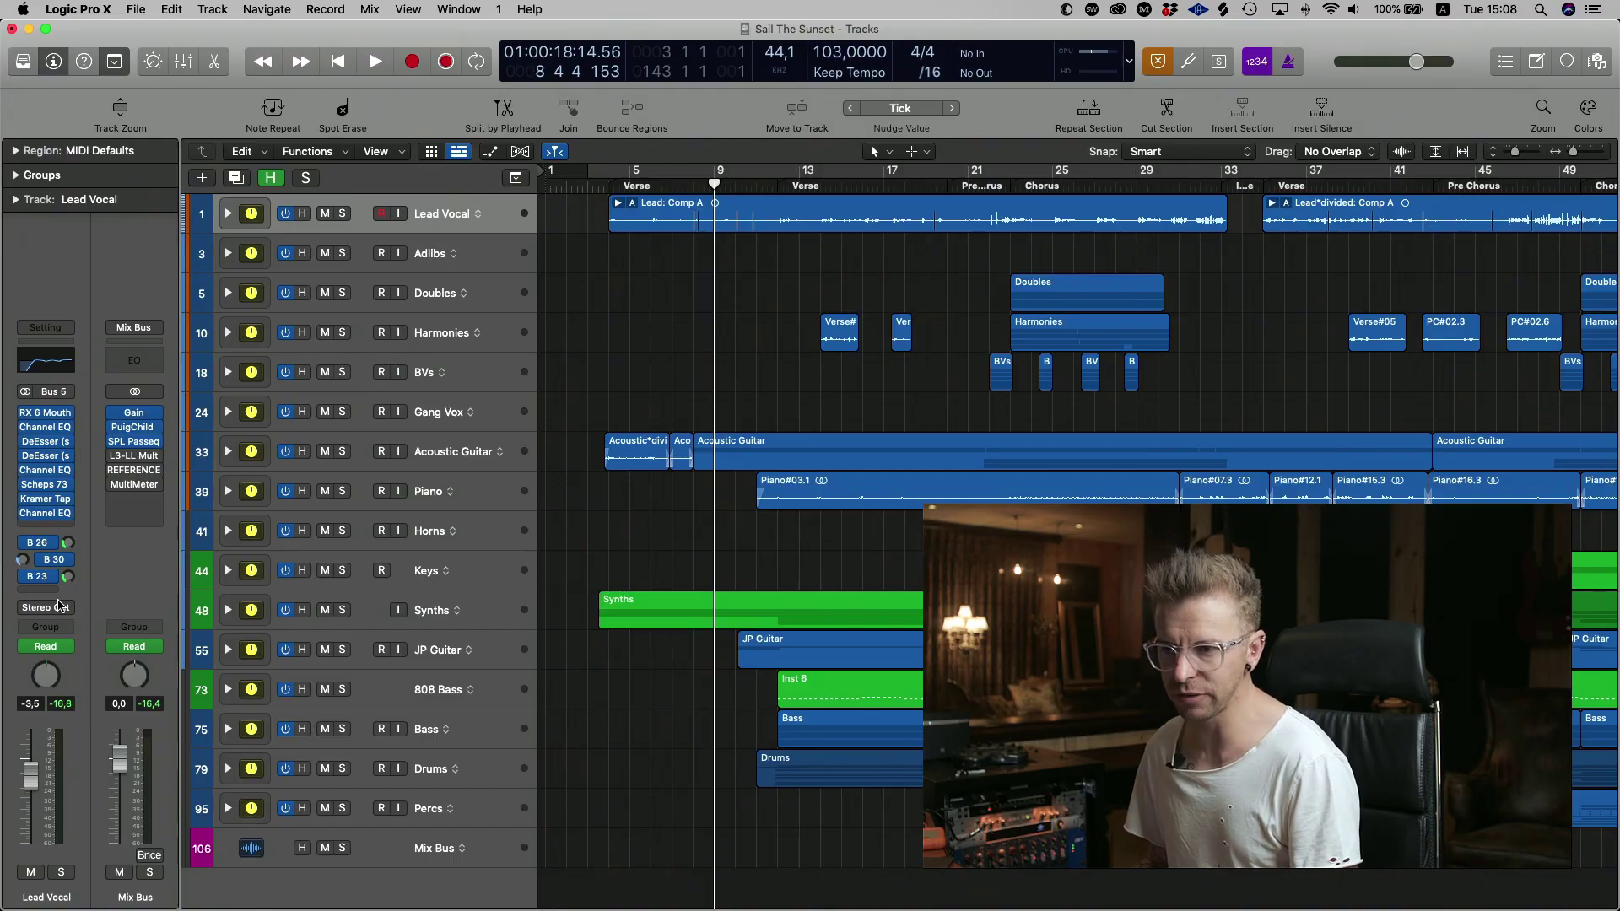
Add a send to Bus 33 on the Lead Vocal channel and raise its level to about -10.1 dB.
{"action": "left_click", "coordinate": [46, 590]}
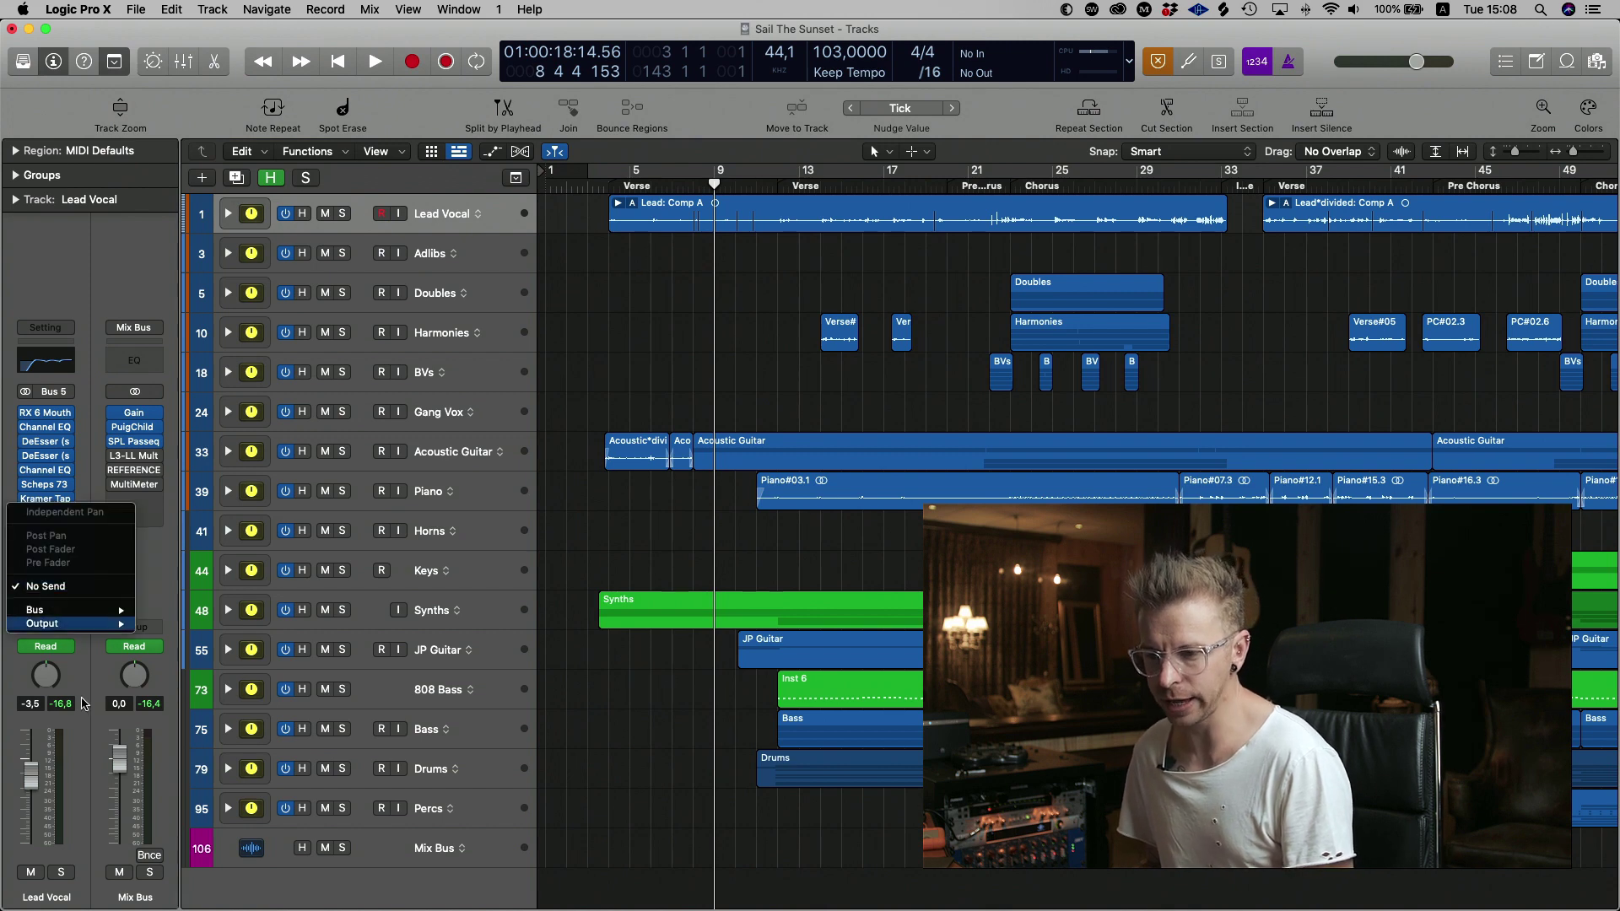
{"action": "mouse_move", "coordinate": [89, 612]}
{"action": "mouse_move", "coordinate": [216, 818]}
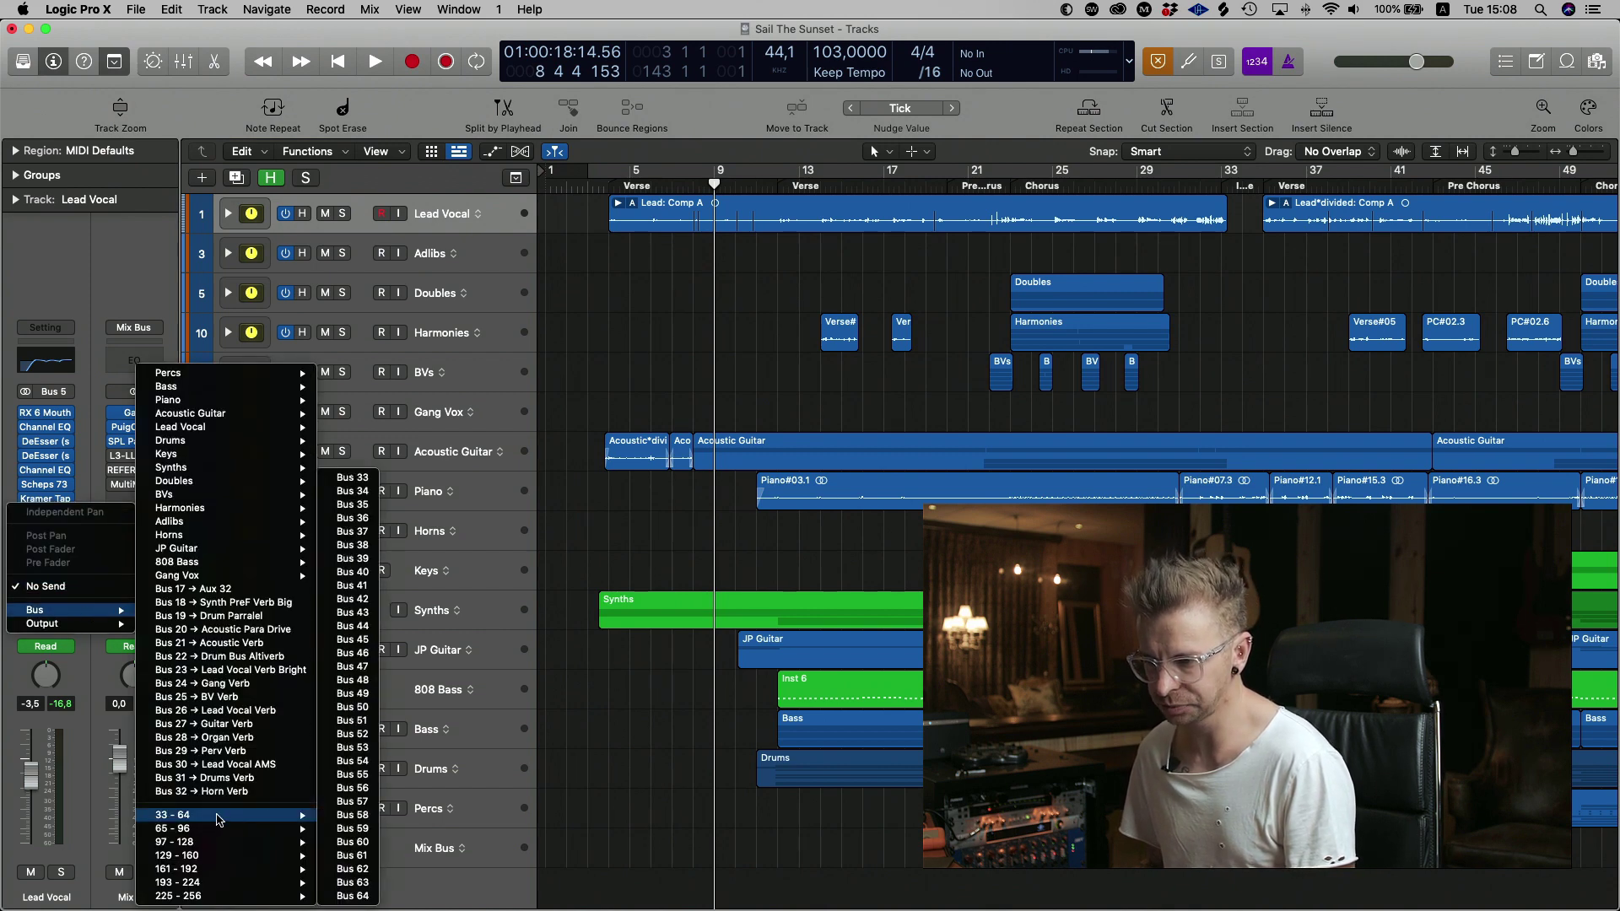
{"action": "left_click", "coordinate": [352, 478]}
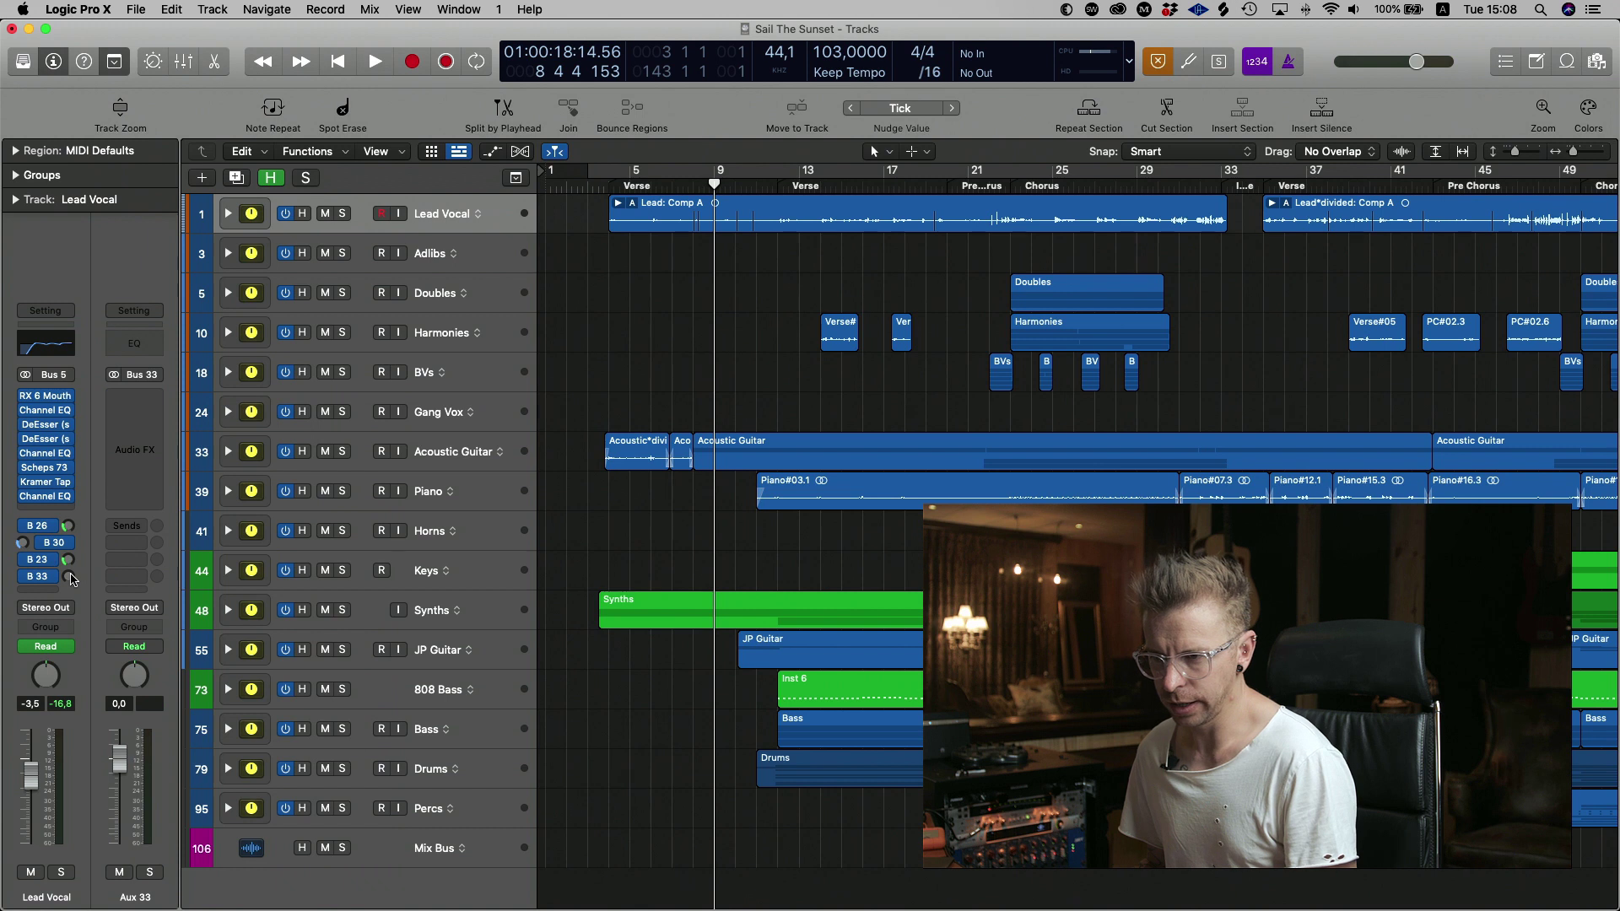
{"action": "left_click_drag", "start_coordinate": [71, 577], "coordinate": [71, 561]}
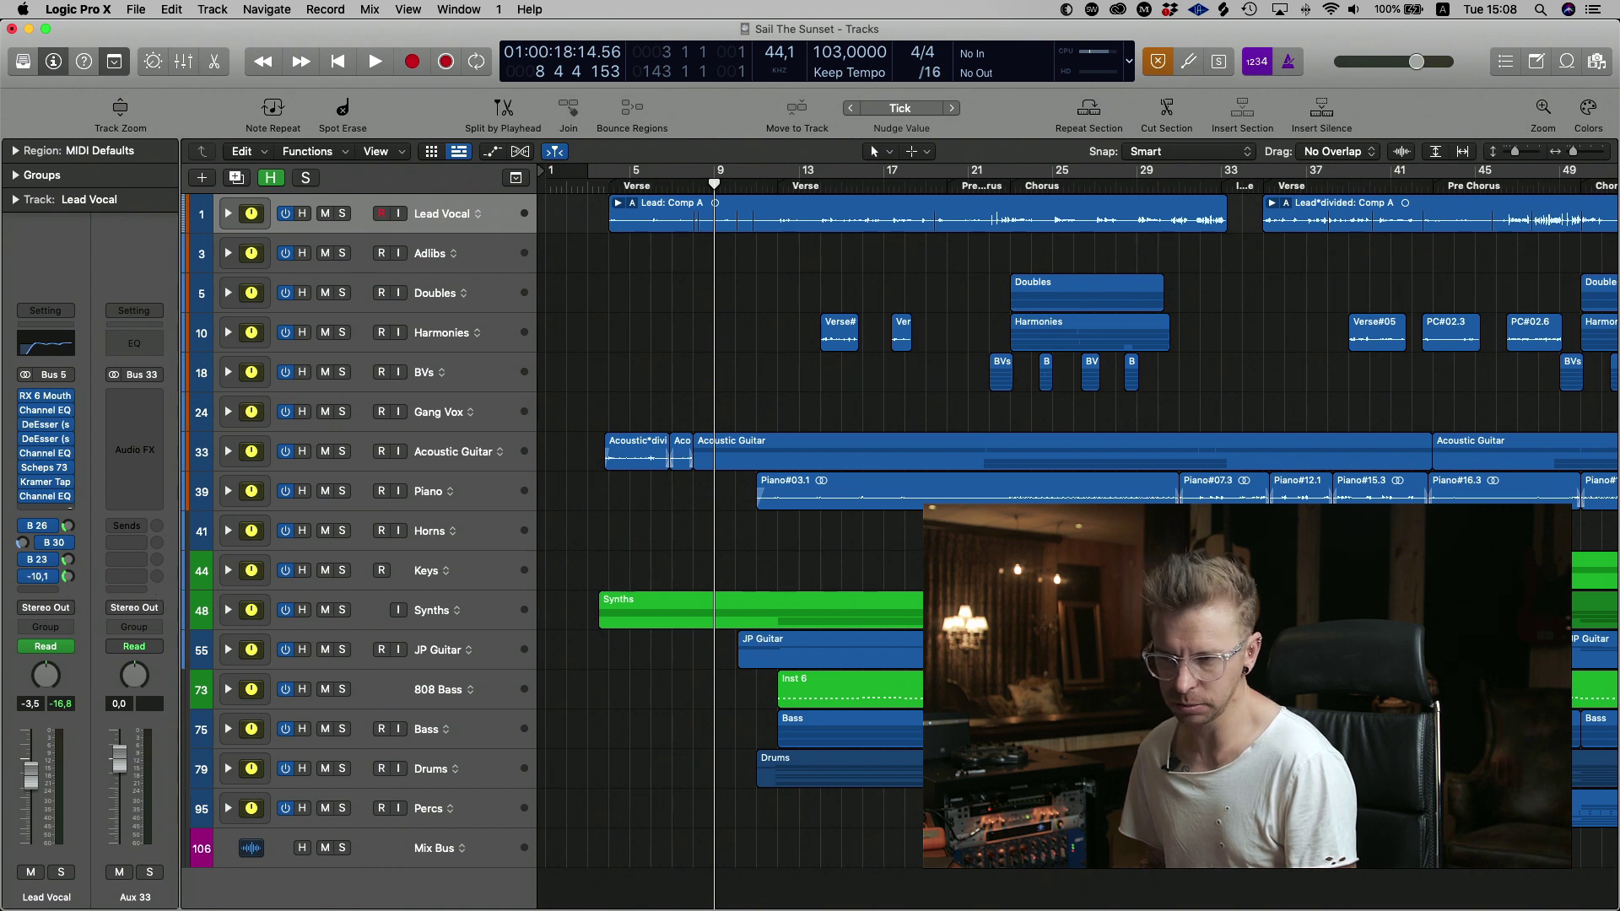
Insert a stereo Stereo Delay as the first effect on Aux 33 and move its window over the arrangement.
{"action": "left_click", "coordinate": [151, 395]}
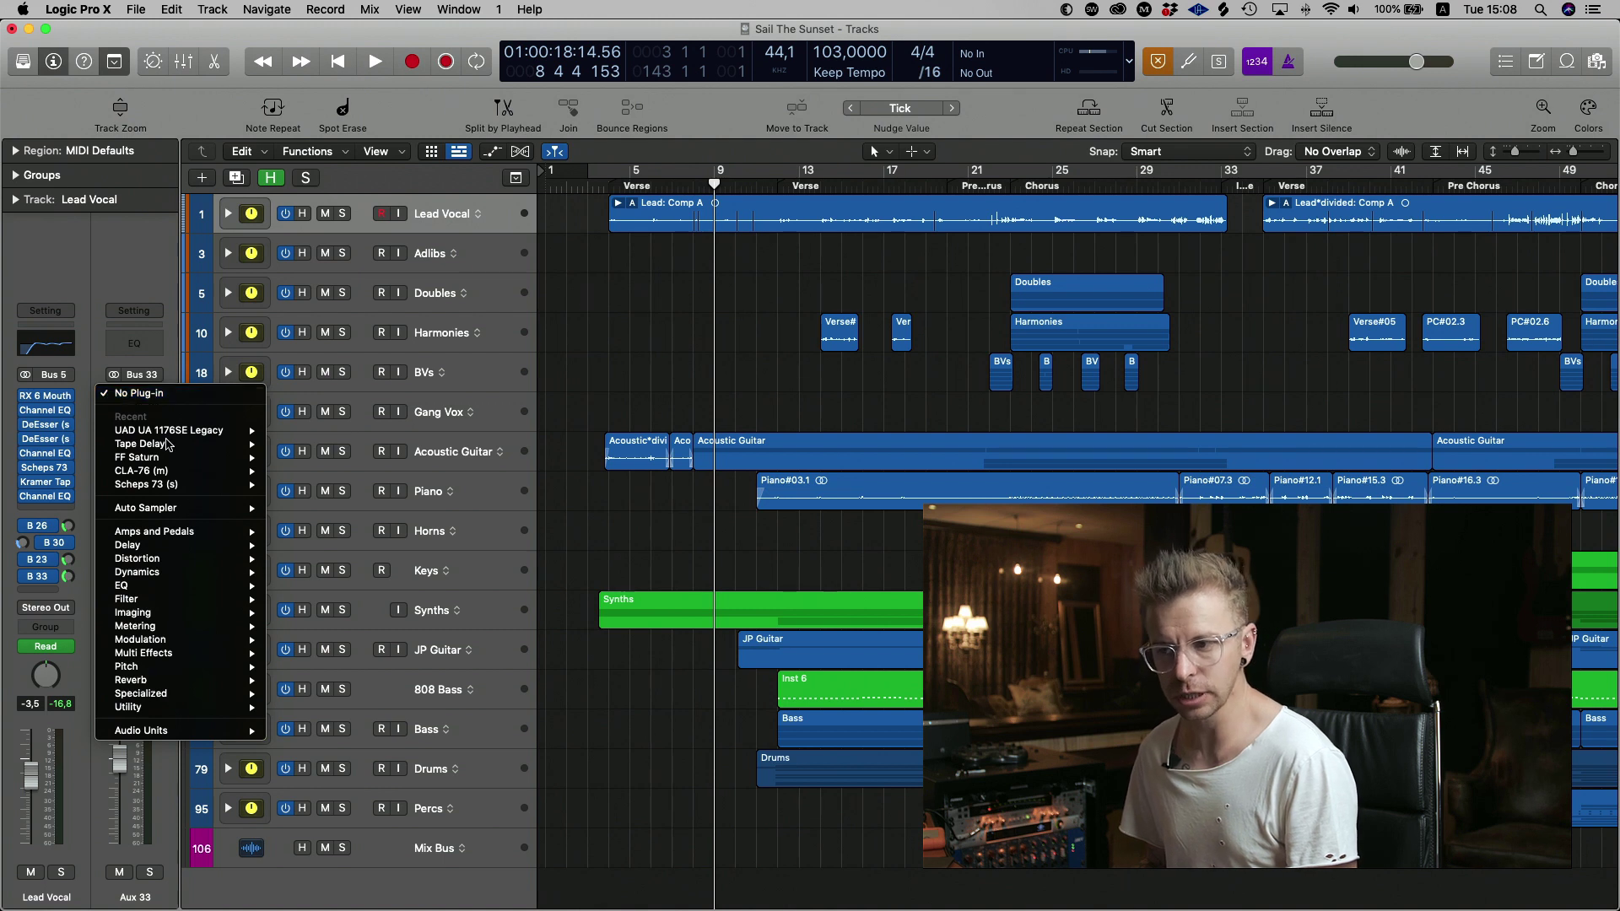
{"action": "mouse_move", "coordinate": [232, 550]}
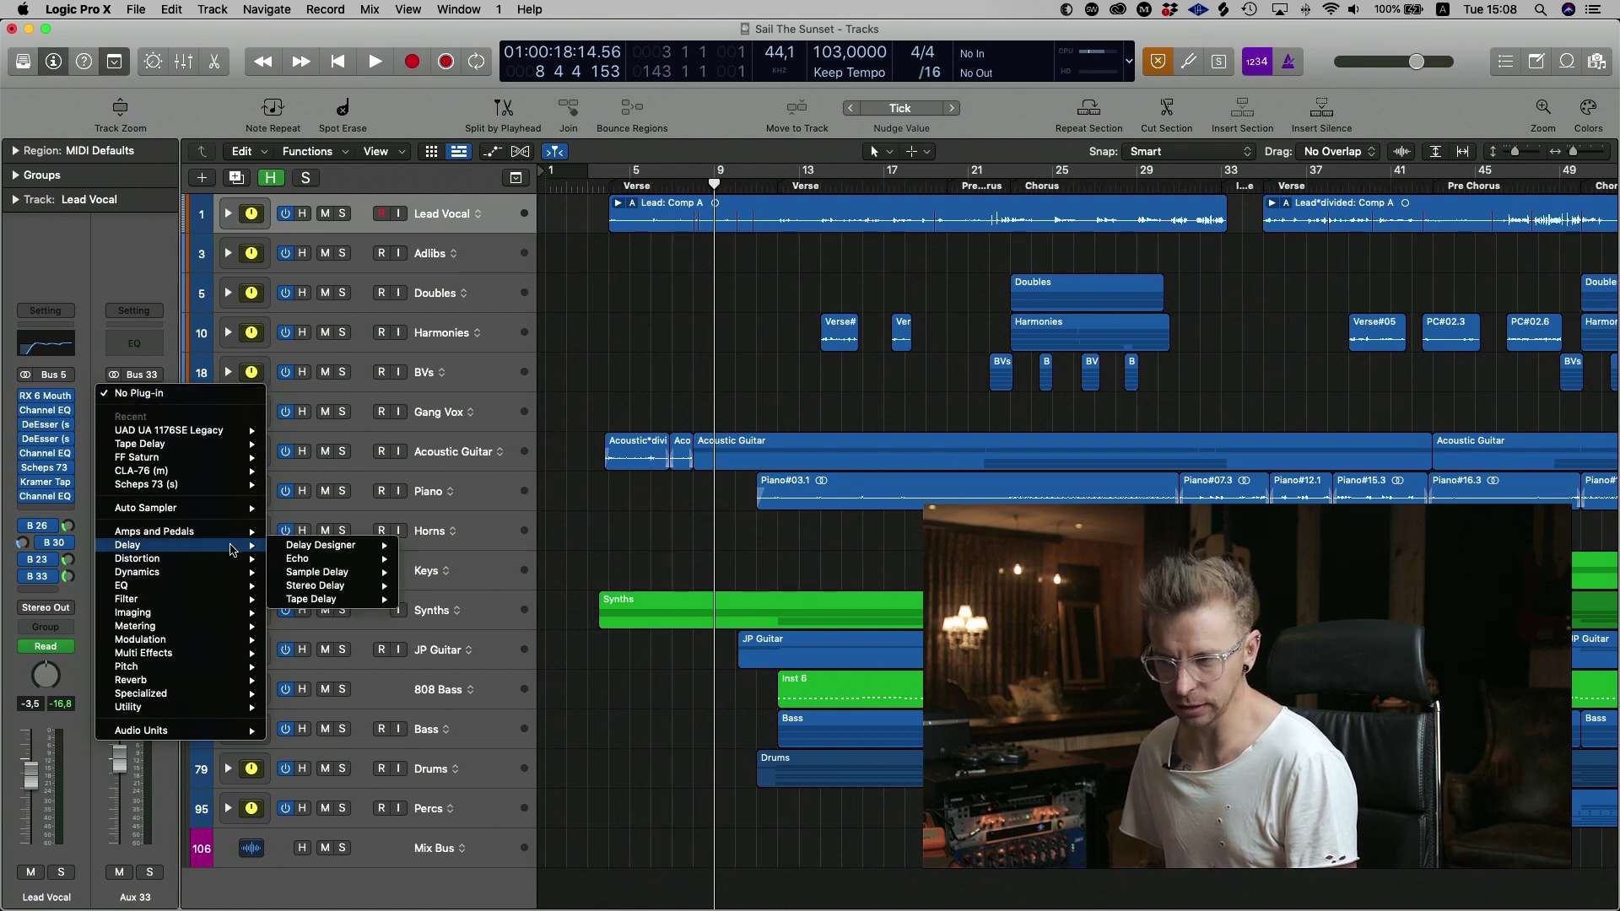
{"action": "mouse_move", "coordinate": [371, 586]}
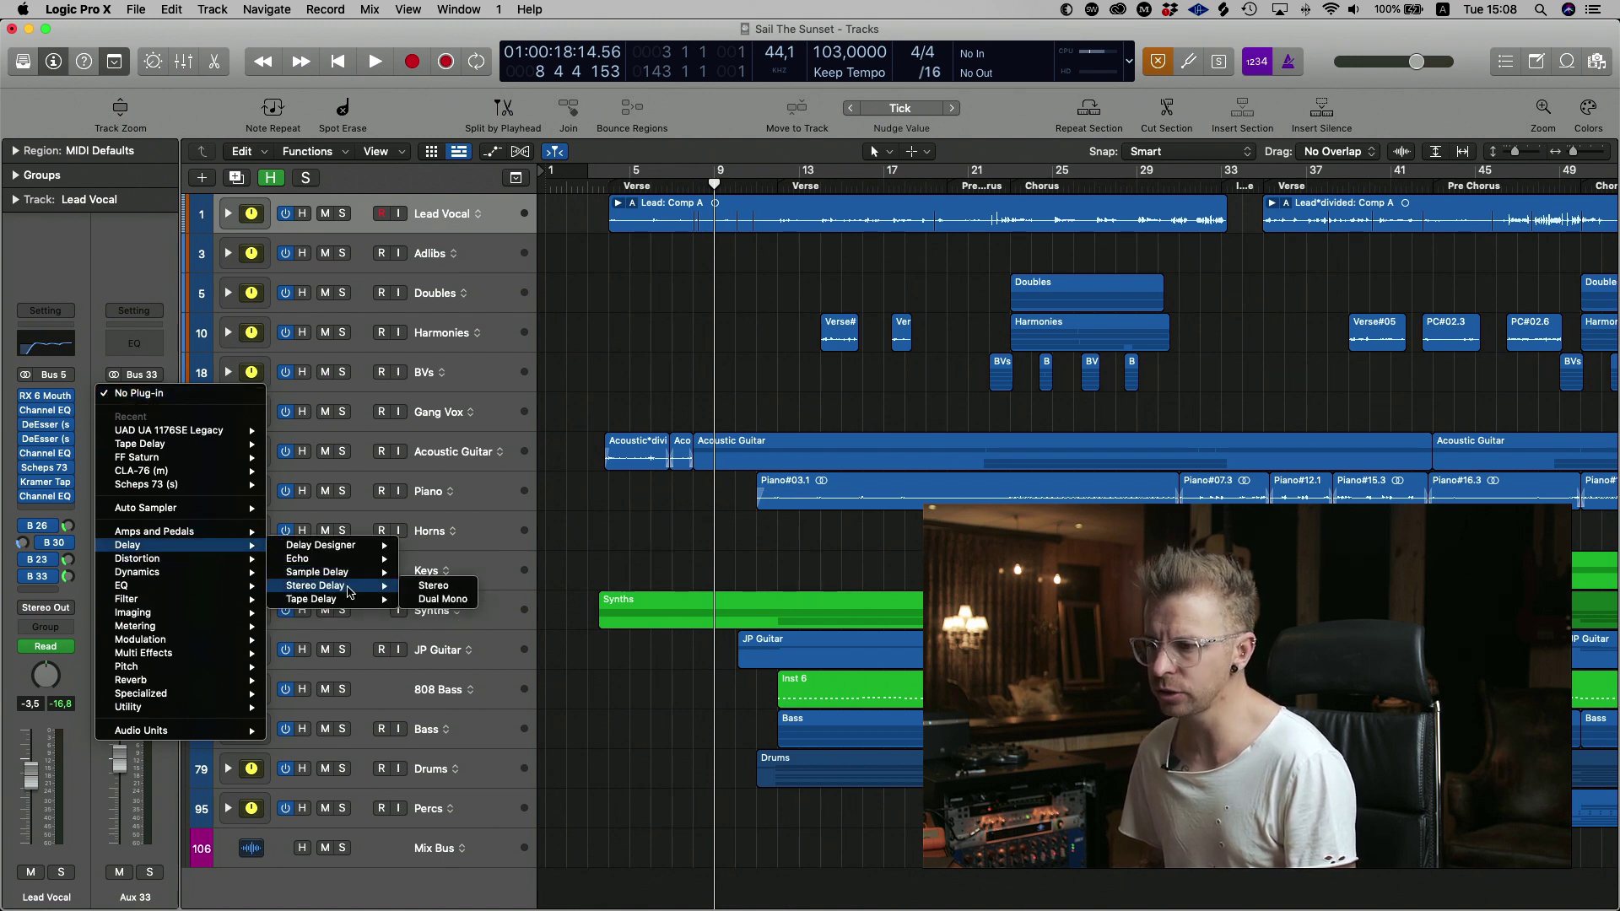
{"action": "left_click", "coordinate": [430, 586]}
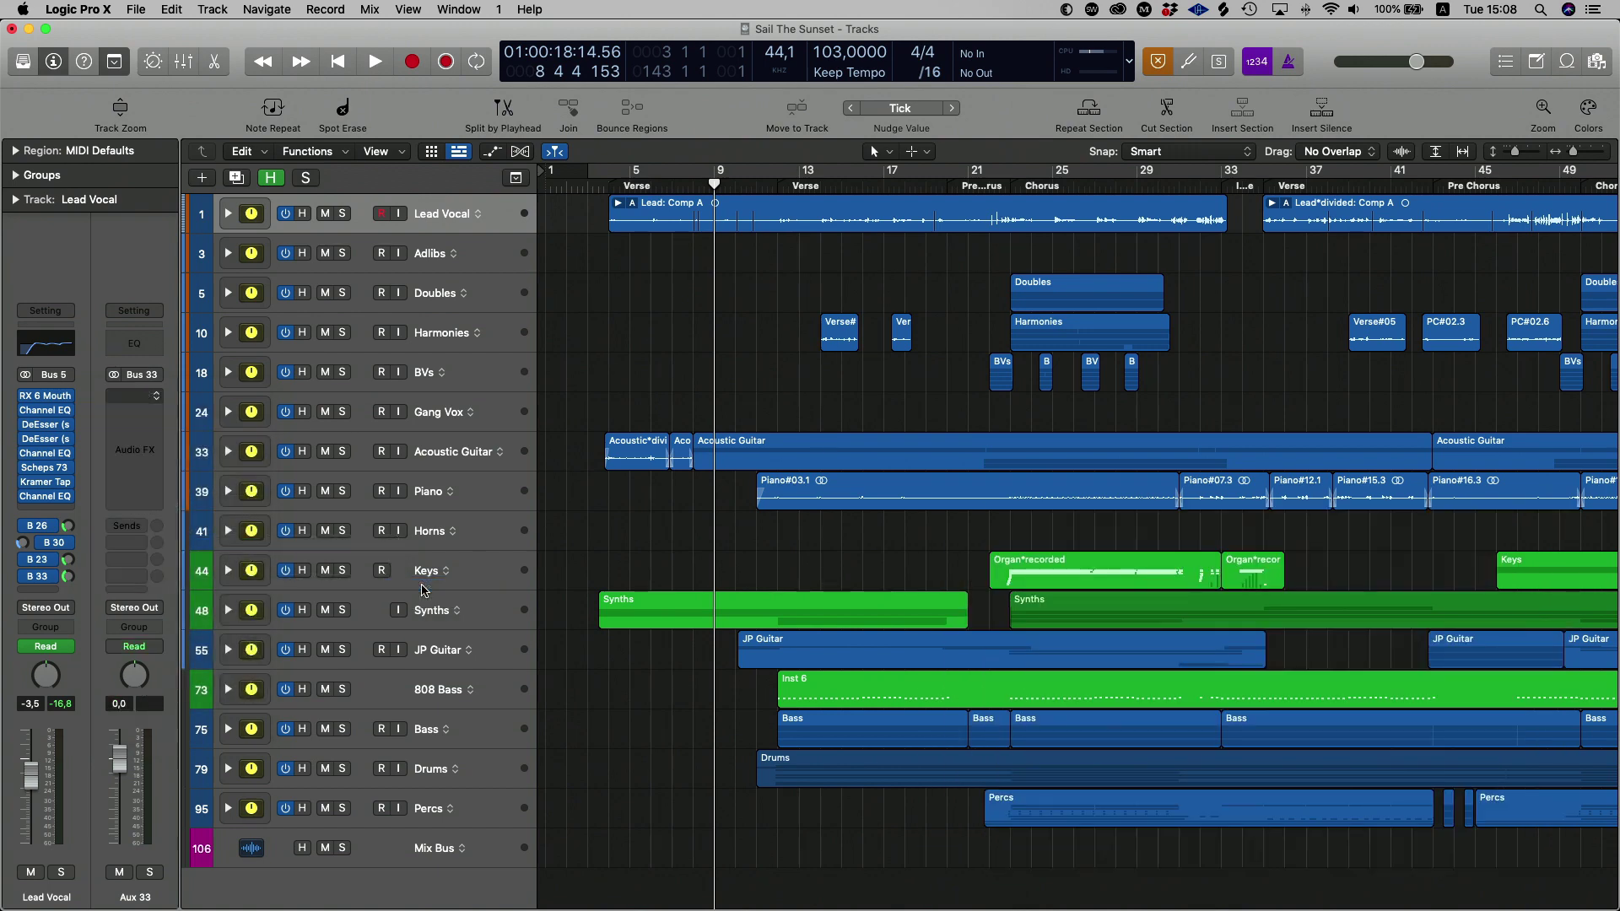
{"action": "left_click_drag", "start_coordinate": [843, 226], "coordinate": [1115, 210]}
Keep the Stereo Delay's factory default preset, set its left and right output mix to 100%, and close its window.
{"action": "left_click", "coordinate": [952, 240]}
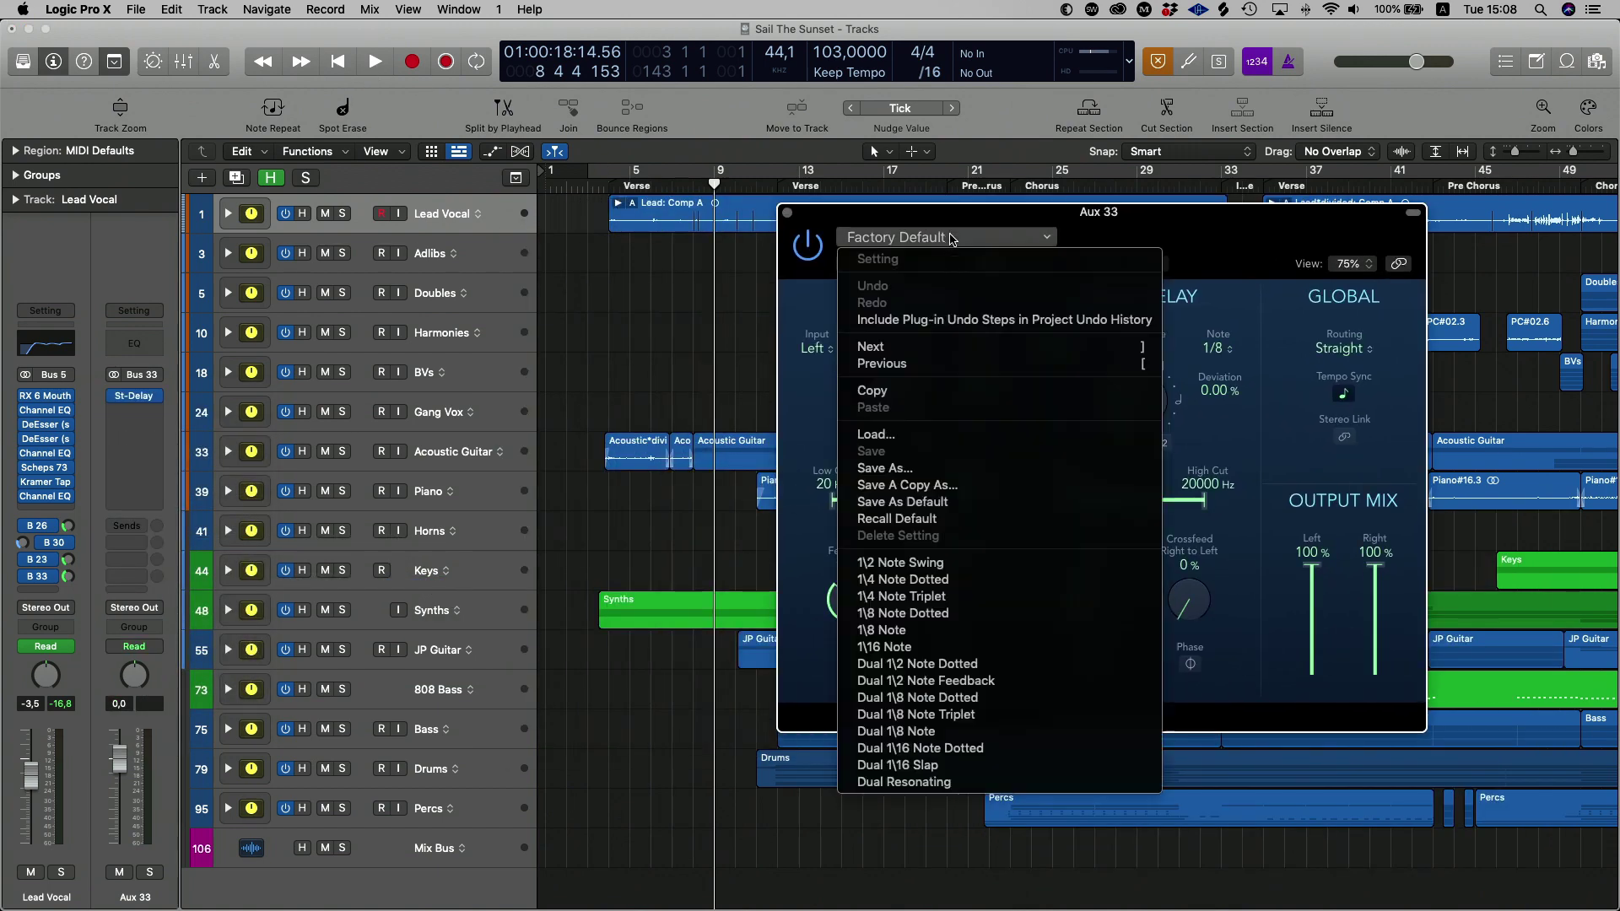
{"action": "left_click", "coordinate": [1201, 648]}
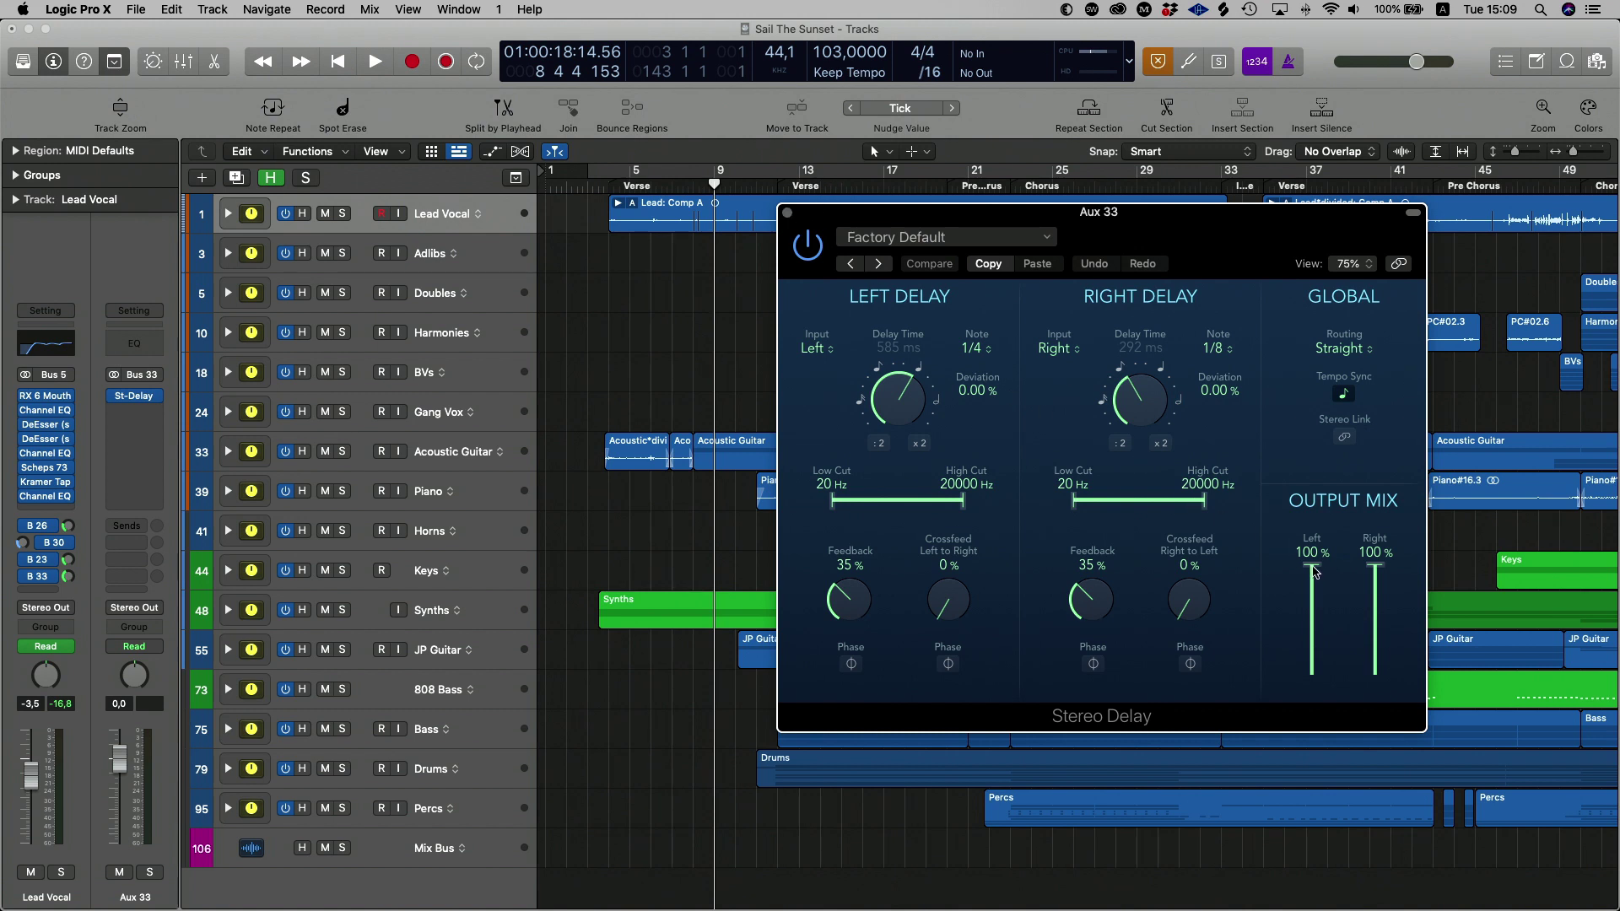
{"action": "left_click_drag", "start_coordinate": [1313, 570], "coordinate": [1375, 567]}
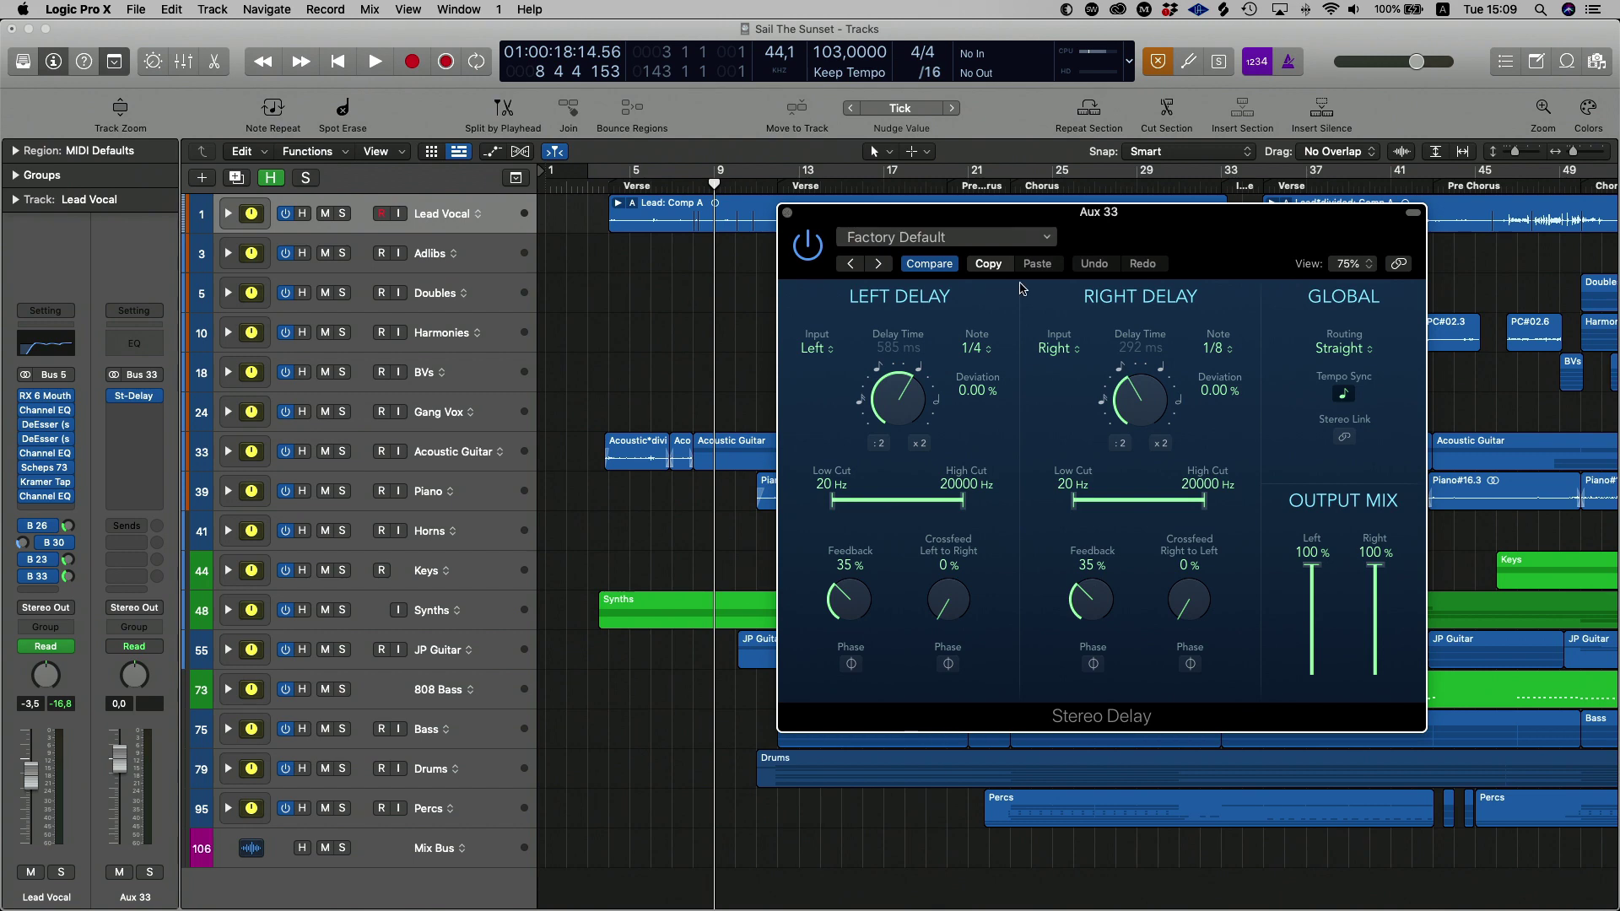
{"action": "left_click", "coordinate": [787, 214]}
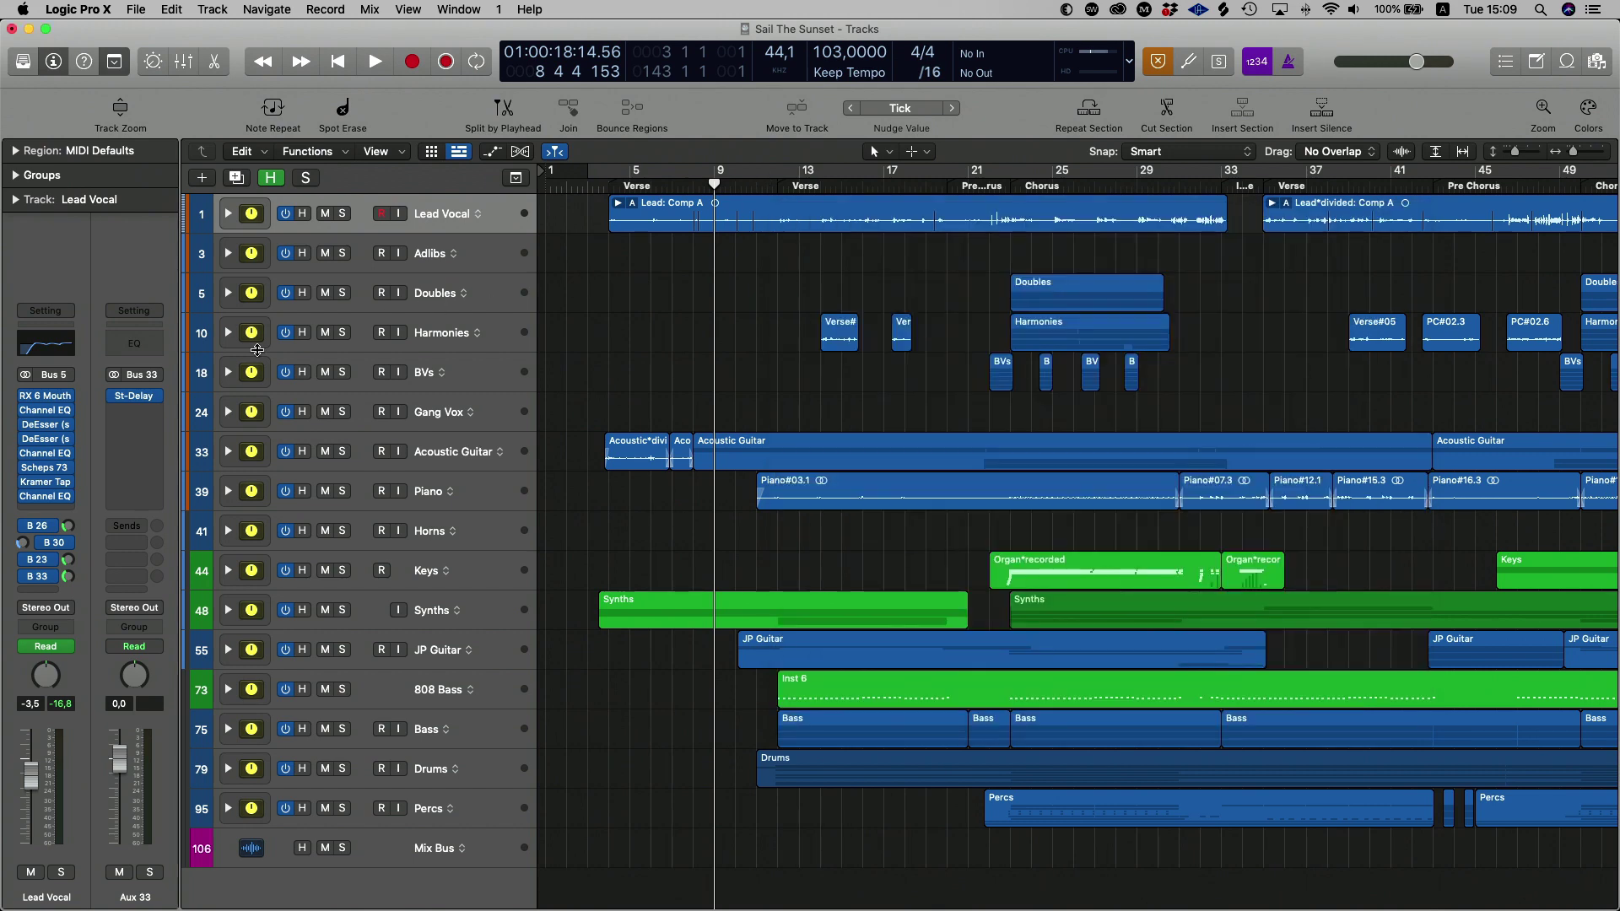
Insert a stereo Compressor on Aux 33 directly after the Stereo Delay.
{"action": "left_click", "coordinate": [156, 414]}
{"action": "mouse_move", "coordinate": [359, 601]}
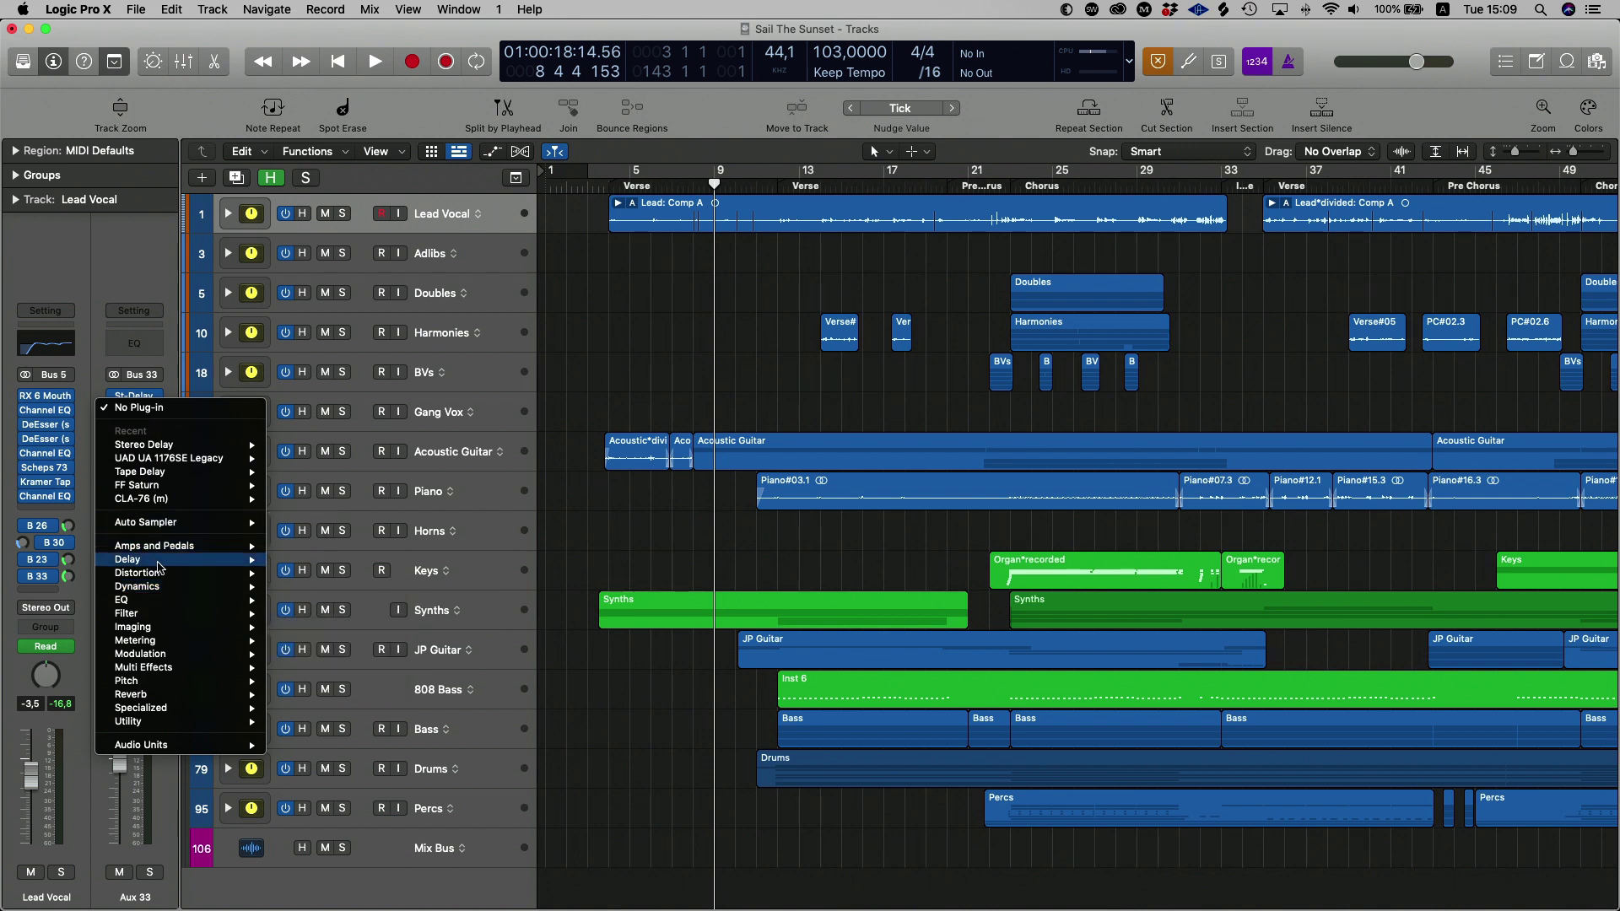
{"action": "mouse_move", "coordinate": [178, 577]}
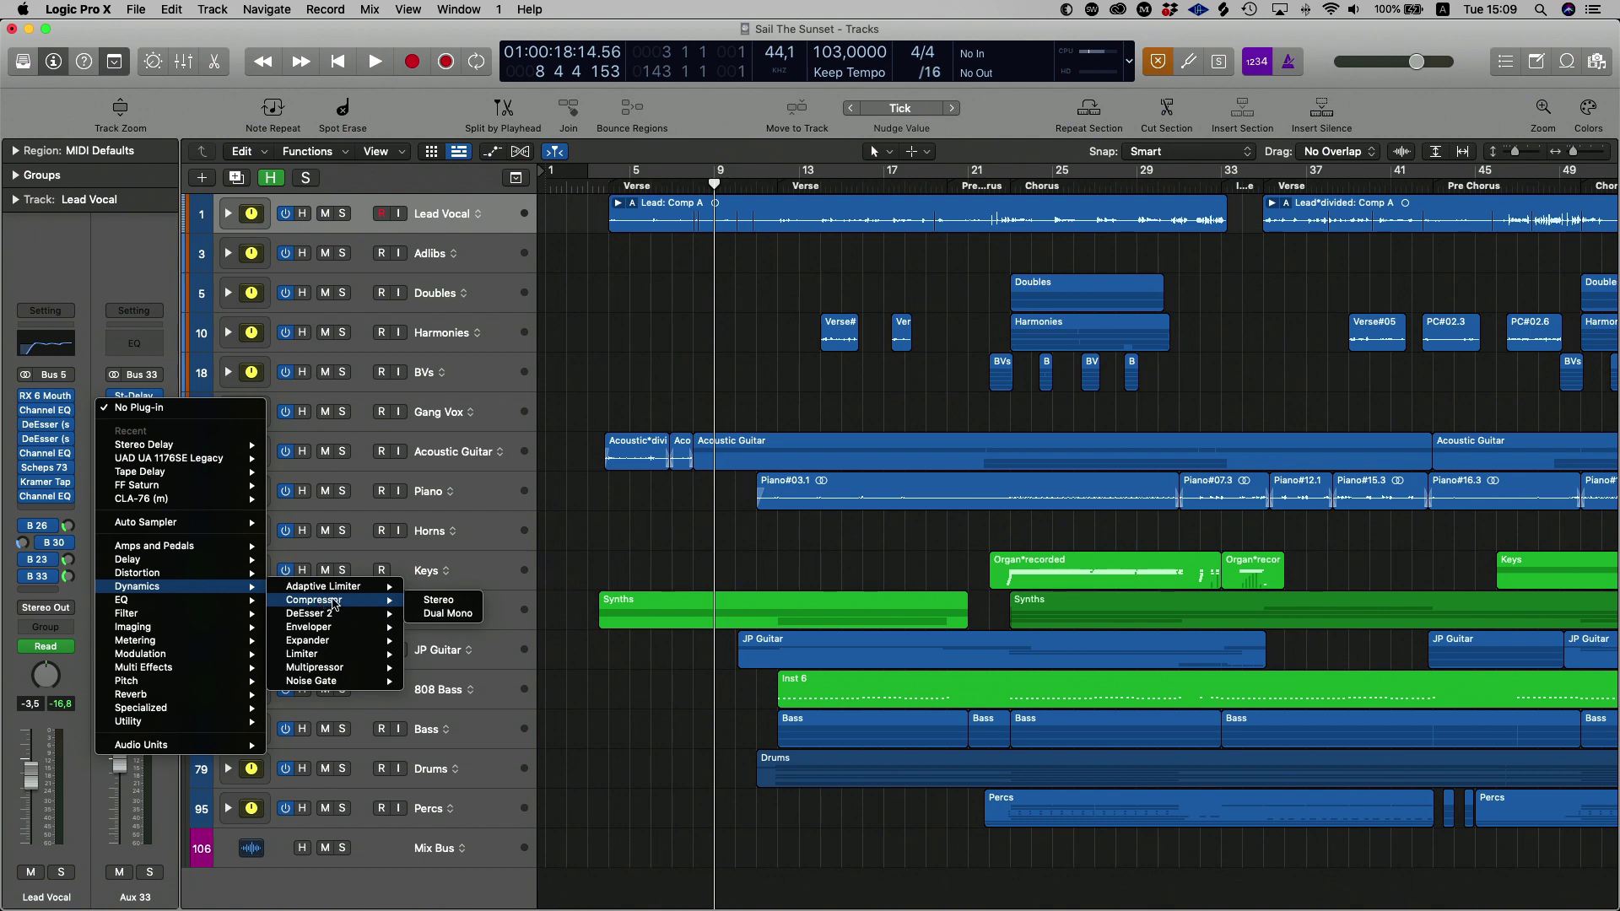
{"action": "left_click", "coordinate": [439, 599]}
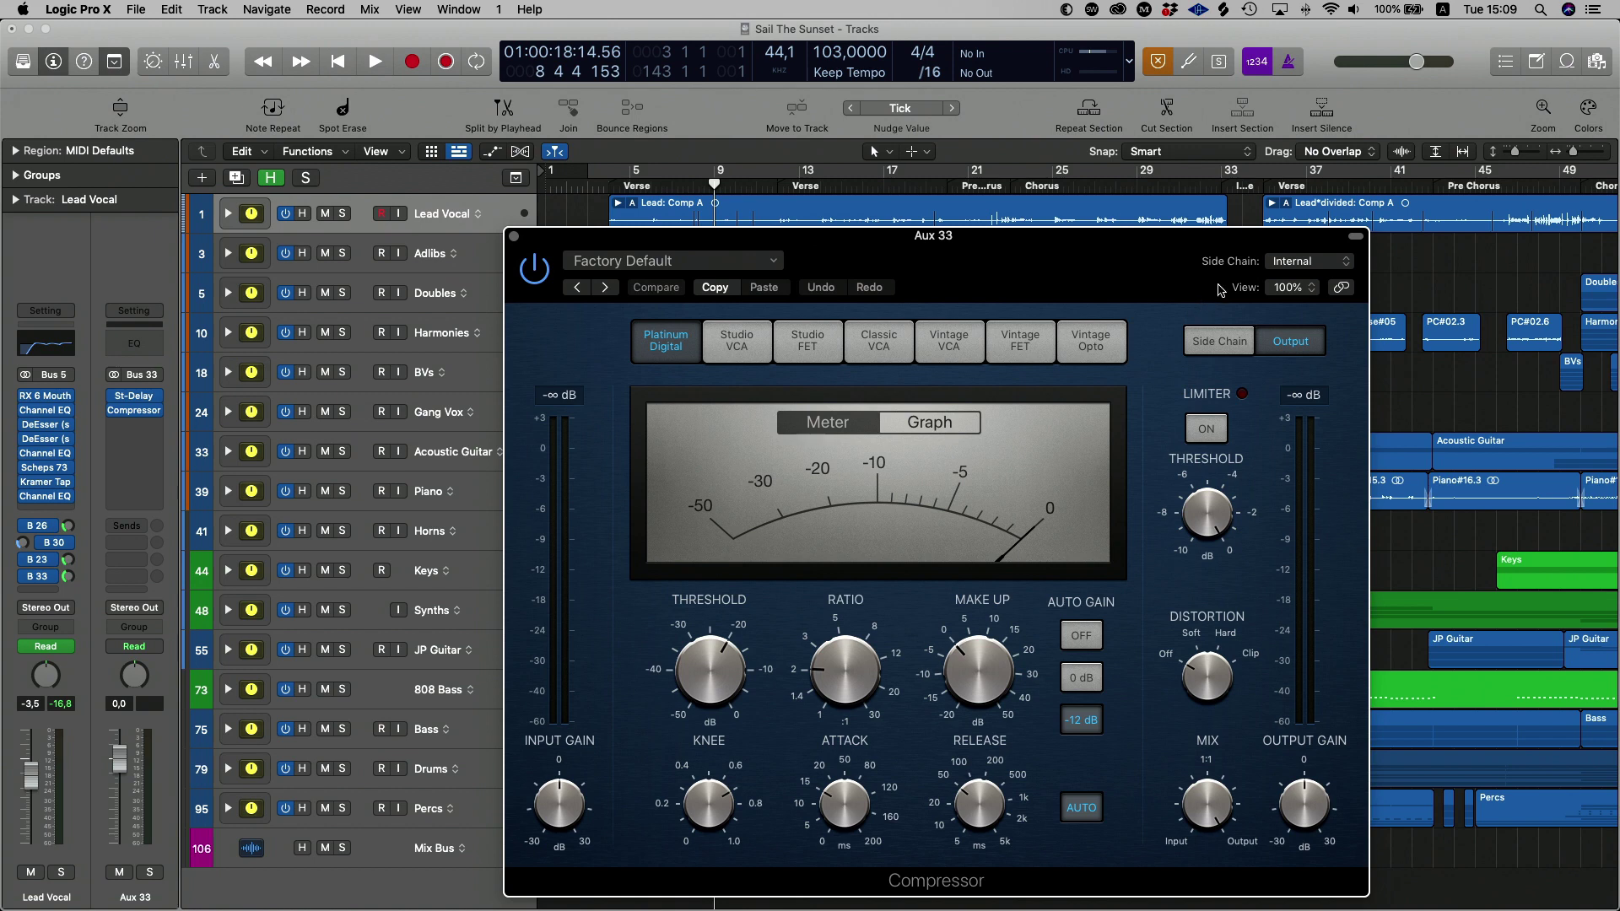
Solo the Lead Vocal track, show the delay and compressor windows, and play the first verse.
{"action": "key", "text": "s"}
{"action": "key", "text": "v"}
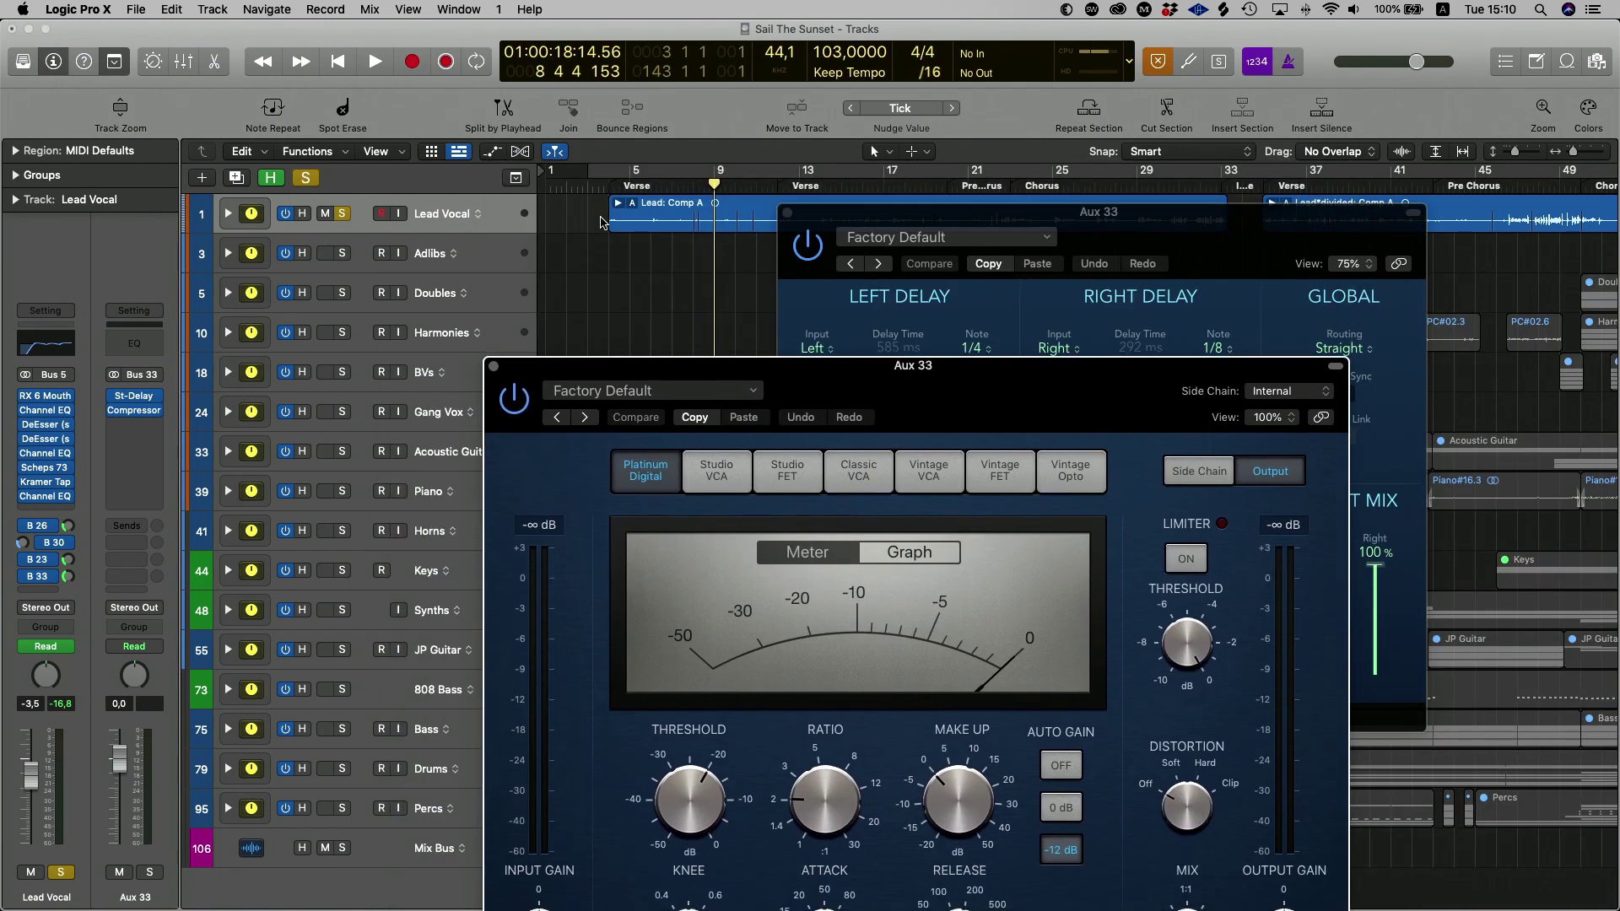
{"action": "key", "text": "space"}
{"action": "left_click", "coordinate": [649, 250]}
{"action": "key", "text": "space"}
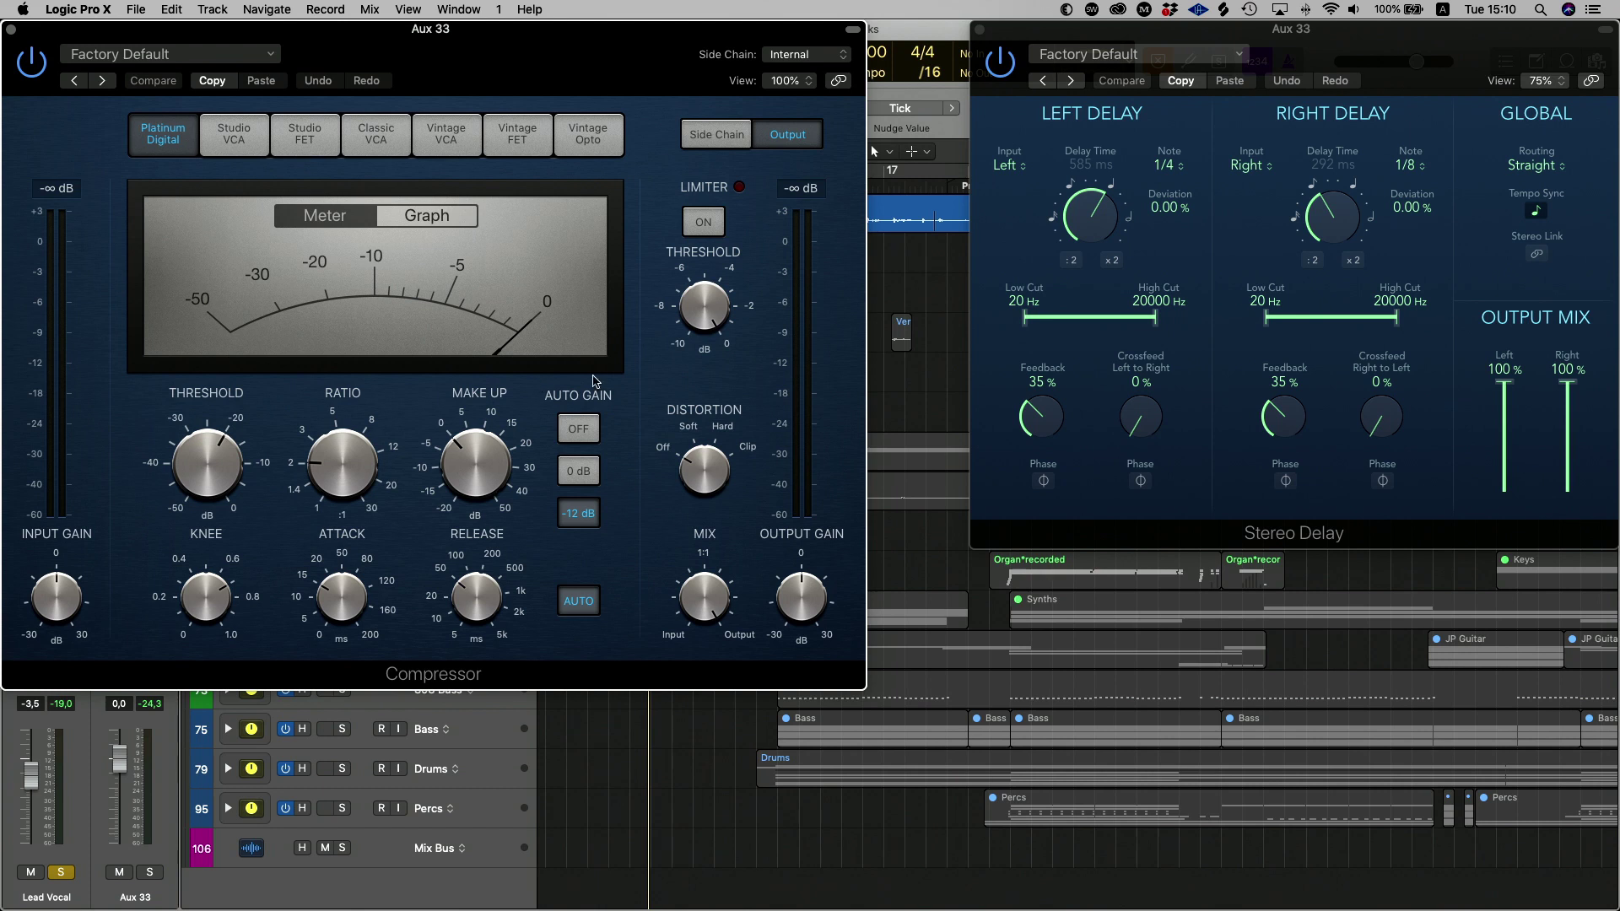
Turn off the compressor's auto gain and auto release, and set its side chain source to Bus 5 (Lead).
{"action": "left_click", "coordinate": [578, 428]}
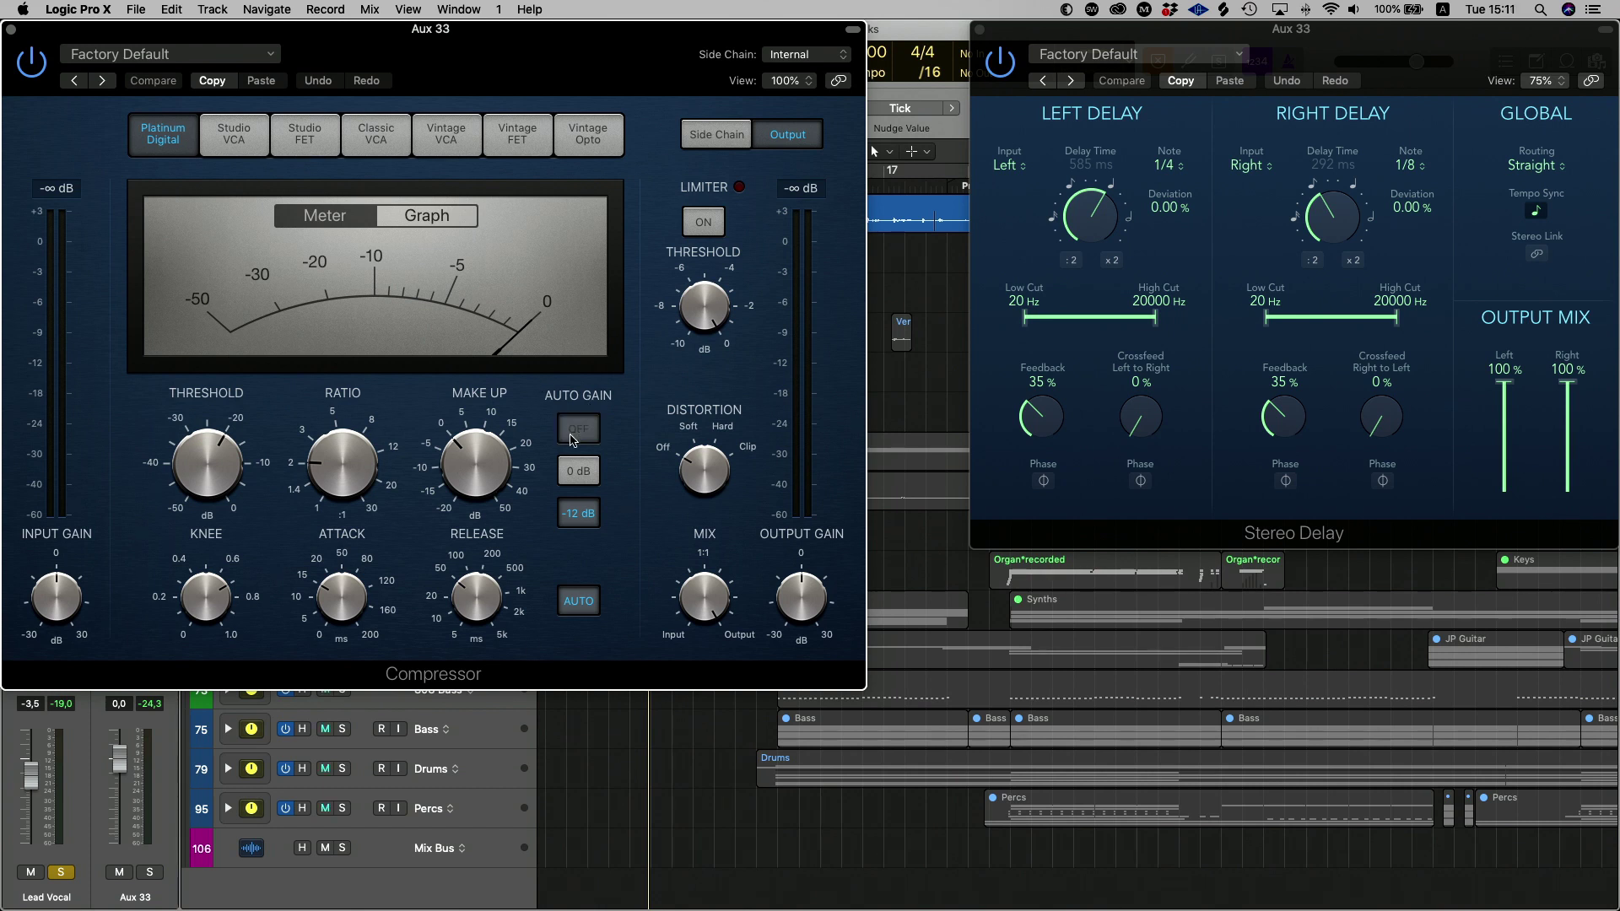
{"action": "left_click", "coordinate": [591, 602]}
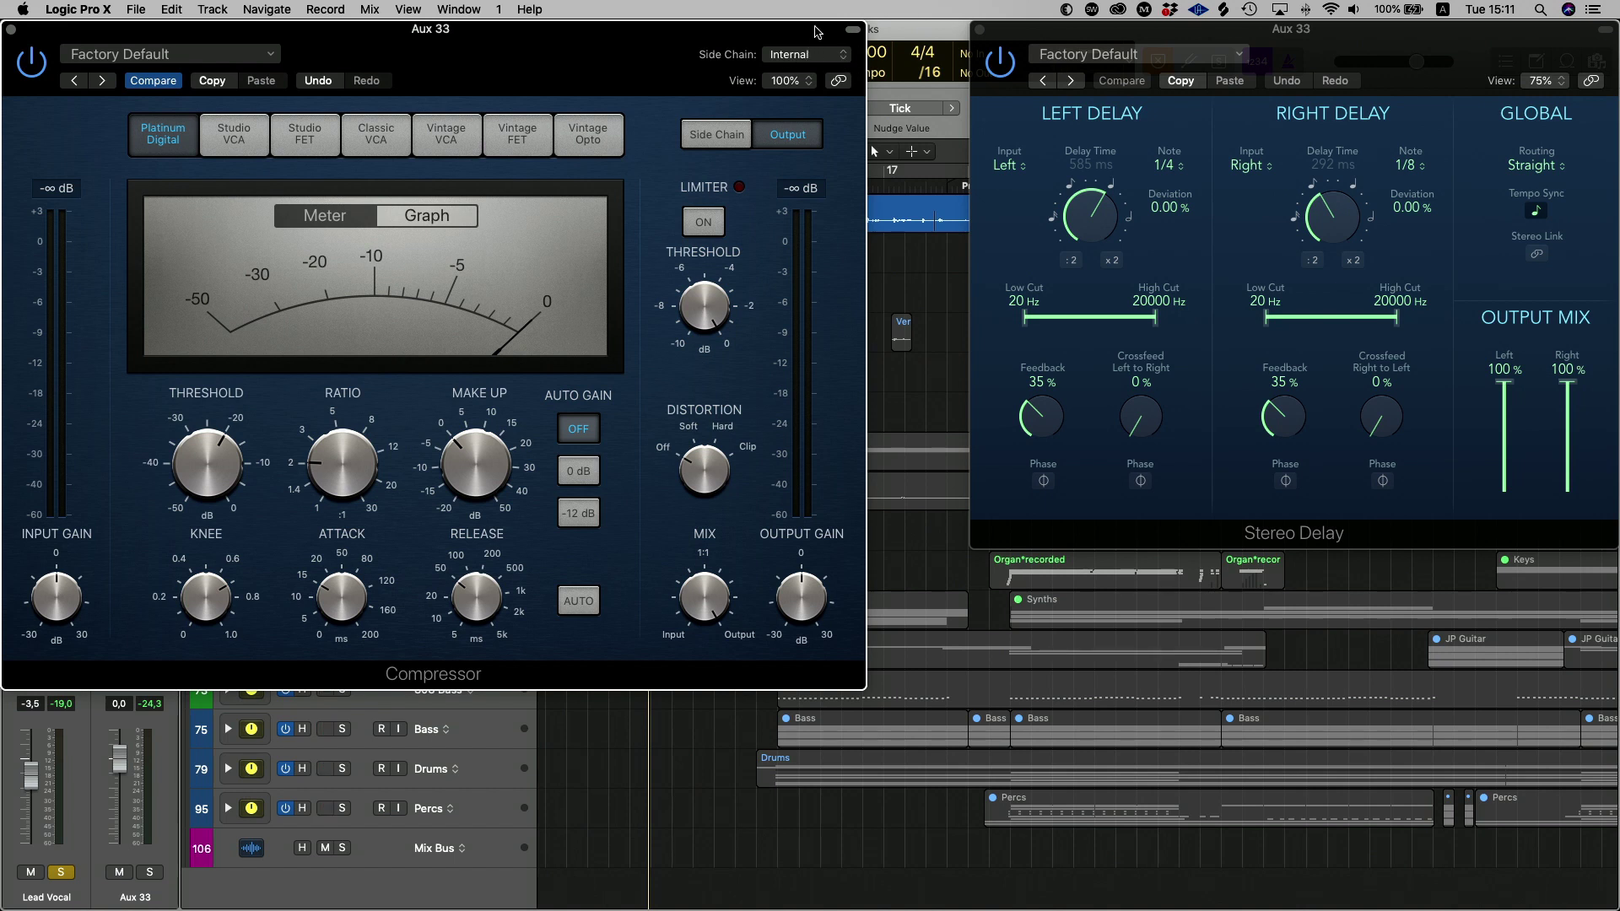
{"action": "left_click", "coordinate": [806, 56]}
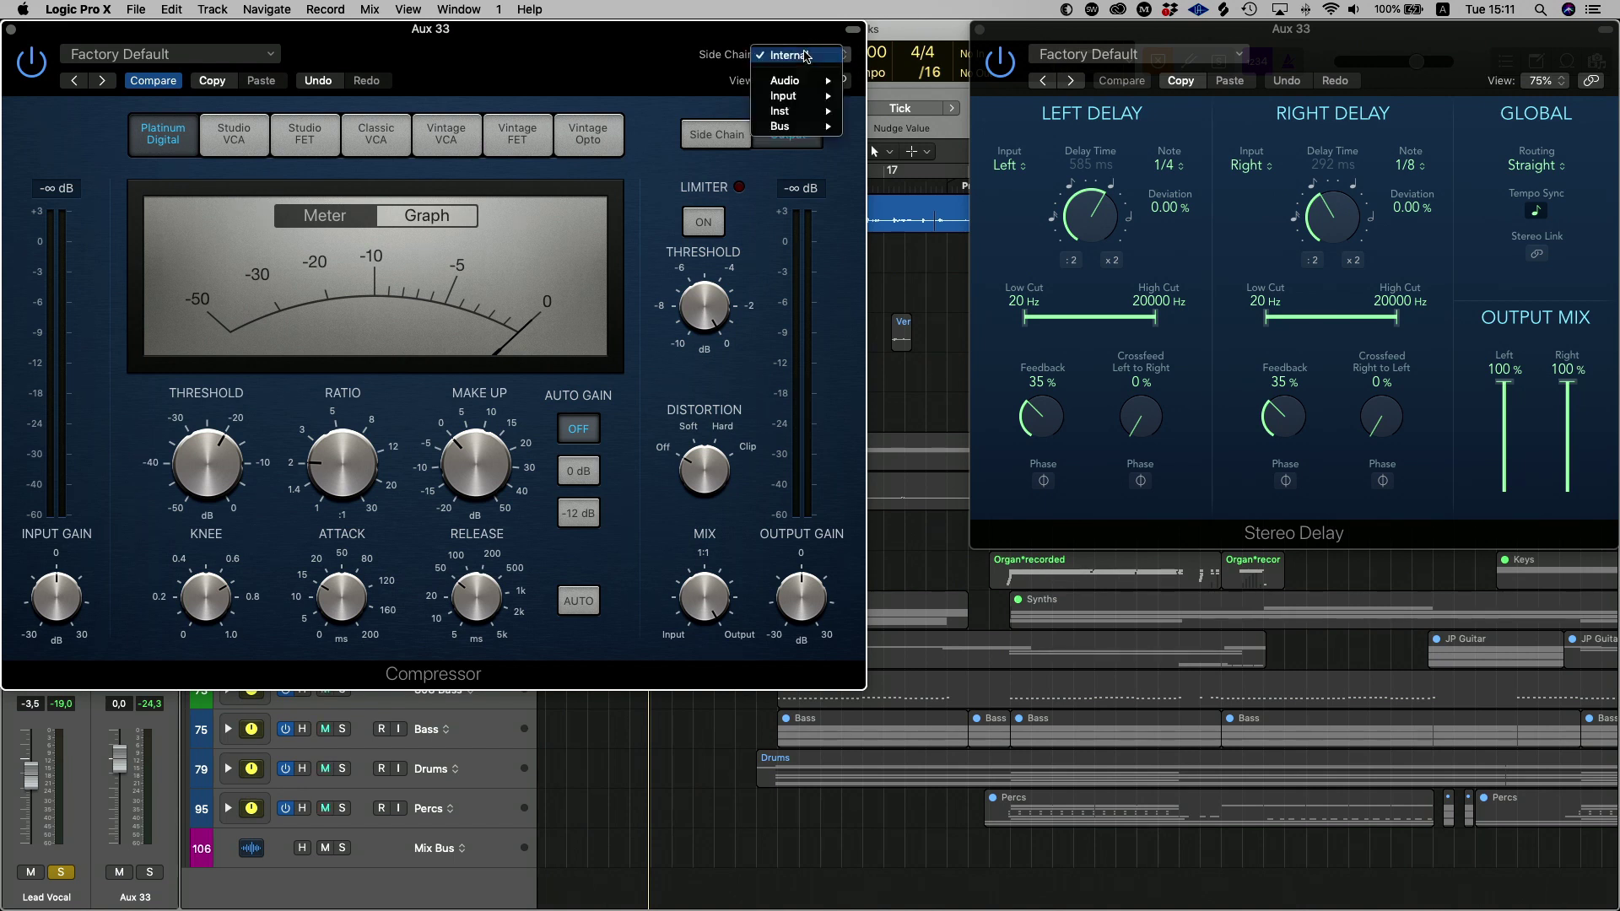
{"action": "left_click", "coordinate": [777, 55]}
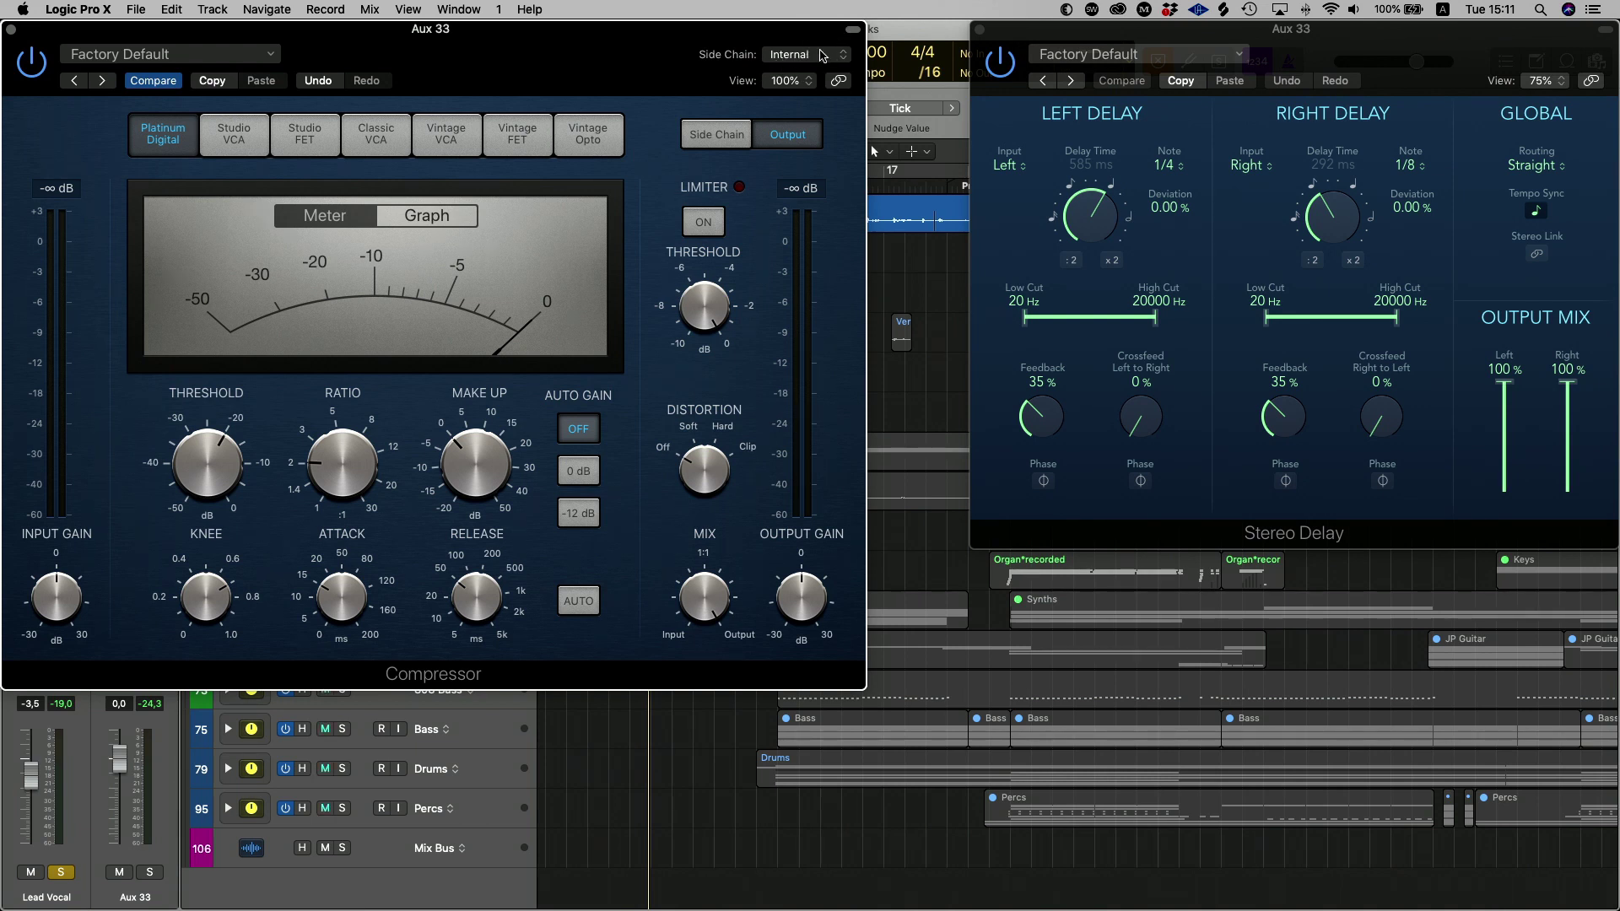
{"action": "left_click", "coordinate": [821, 56]}
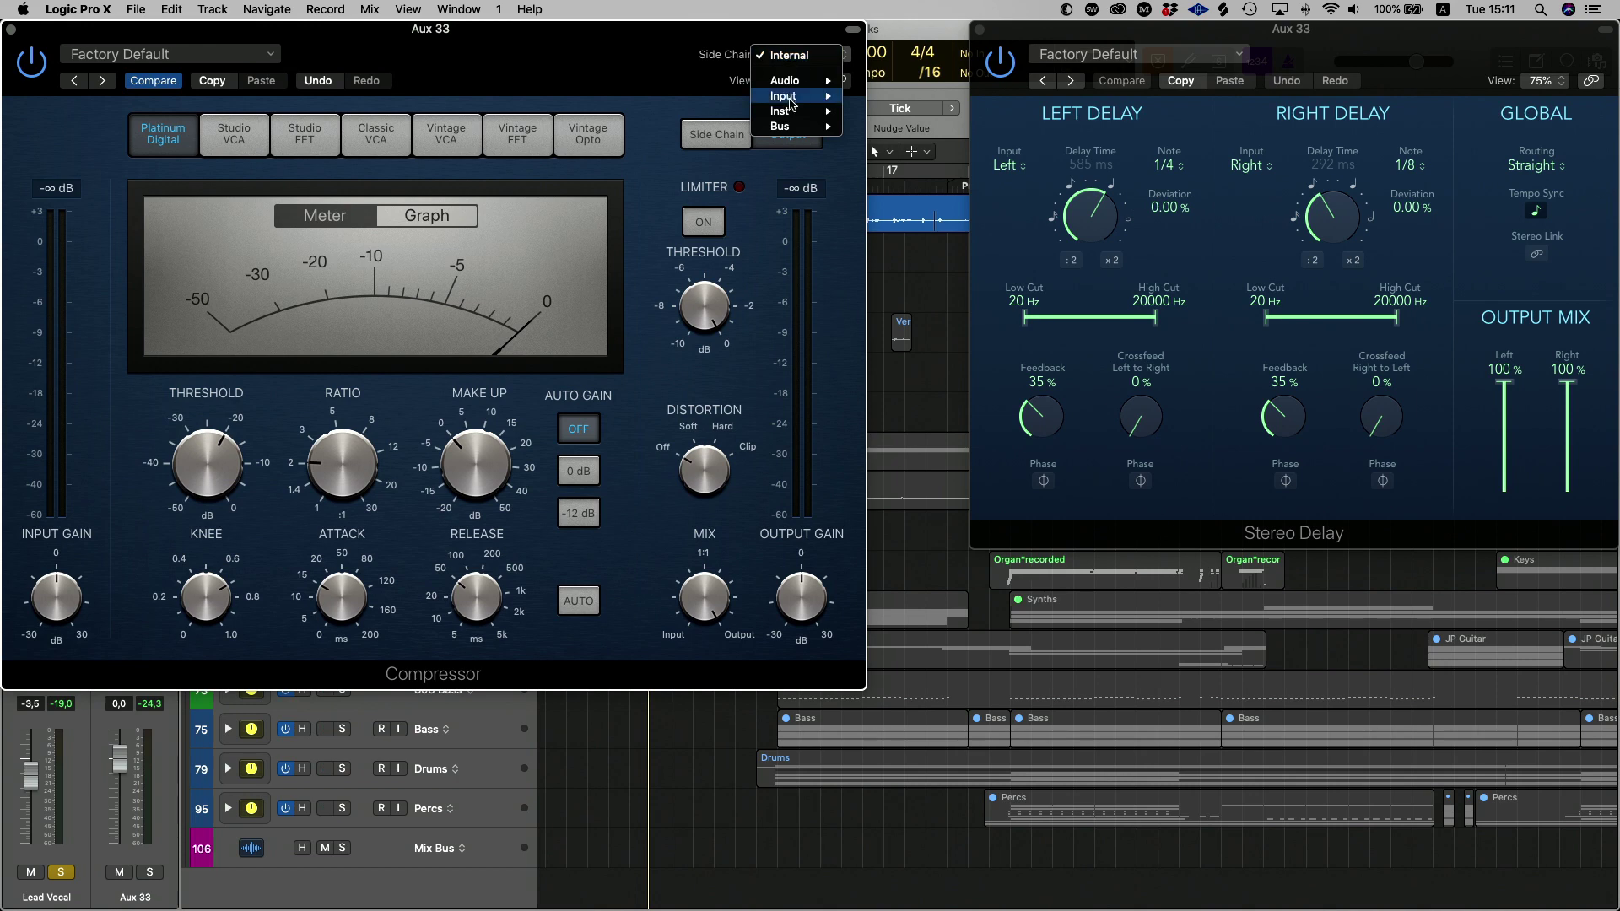
{"action": "mouse_move", "coordinate": [793, 126]}
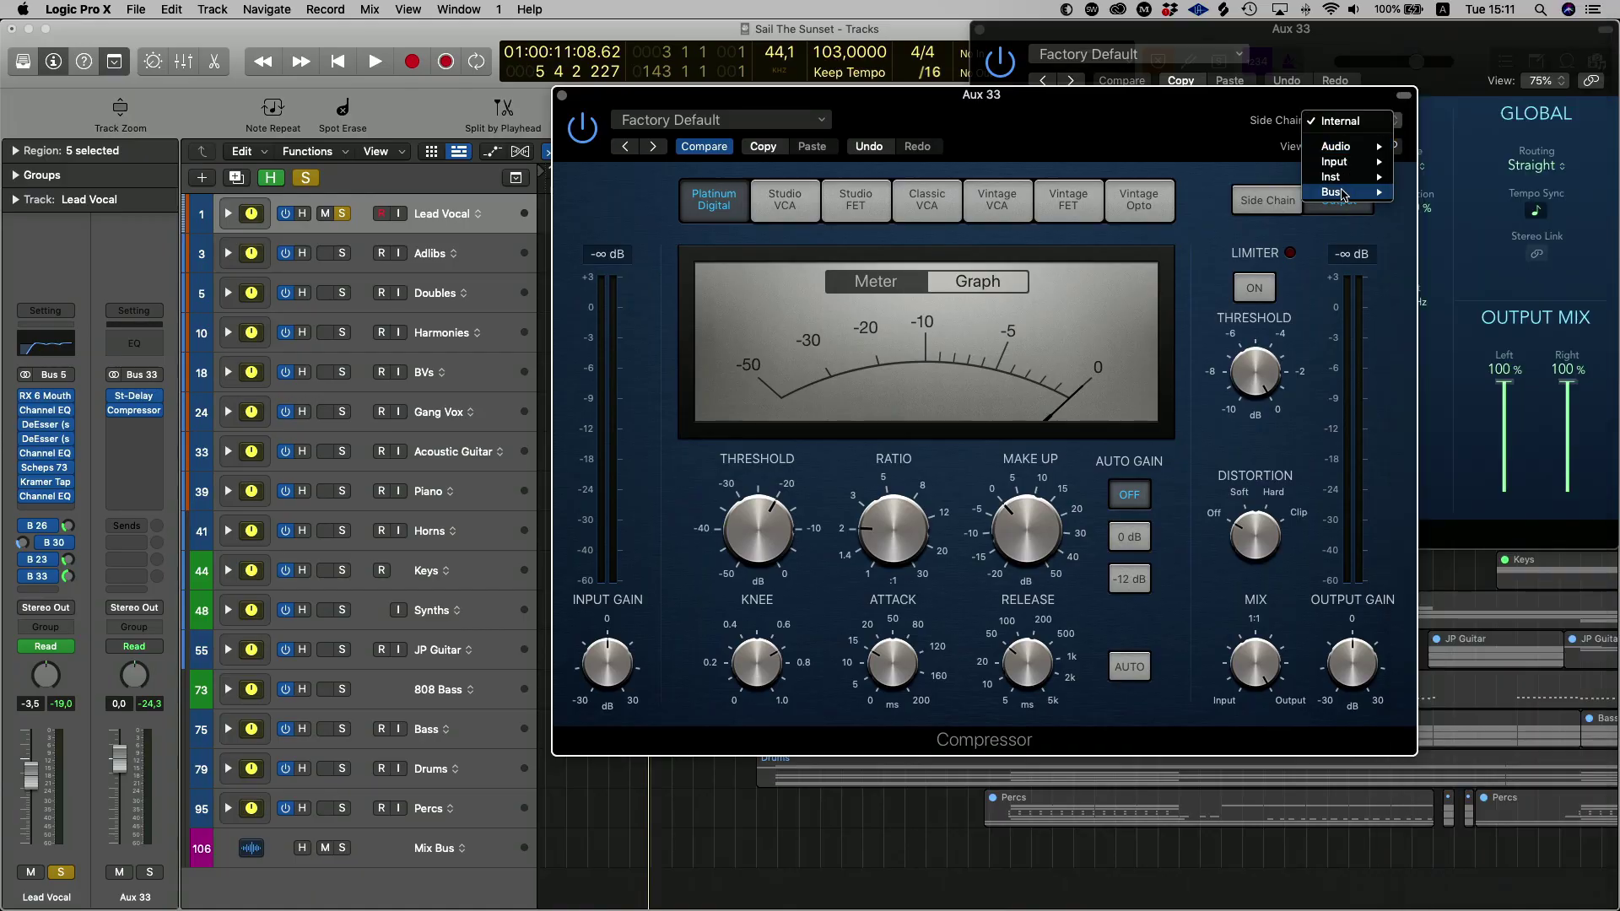
{"action": "mouse_move", "coordinate": [1341, 191]}
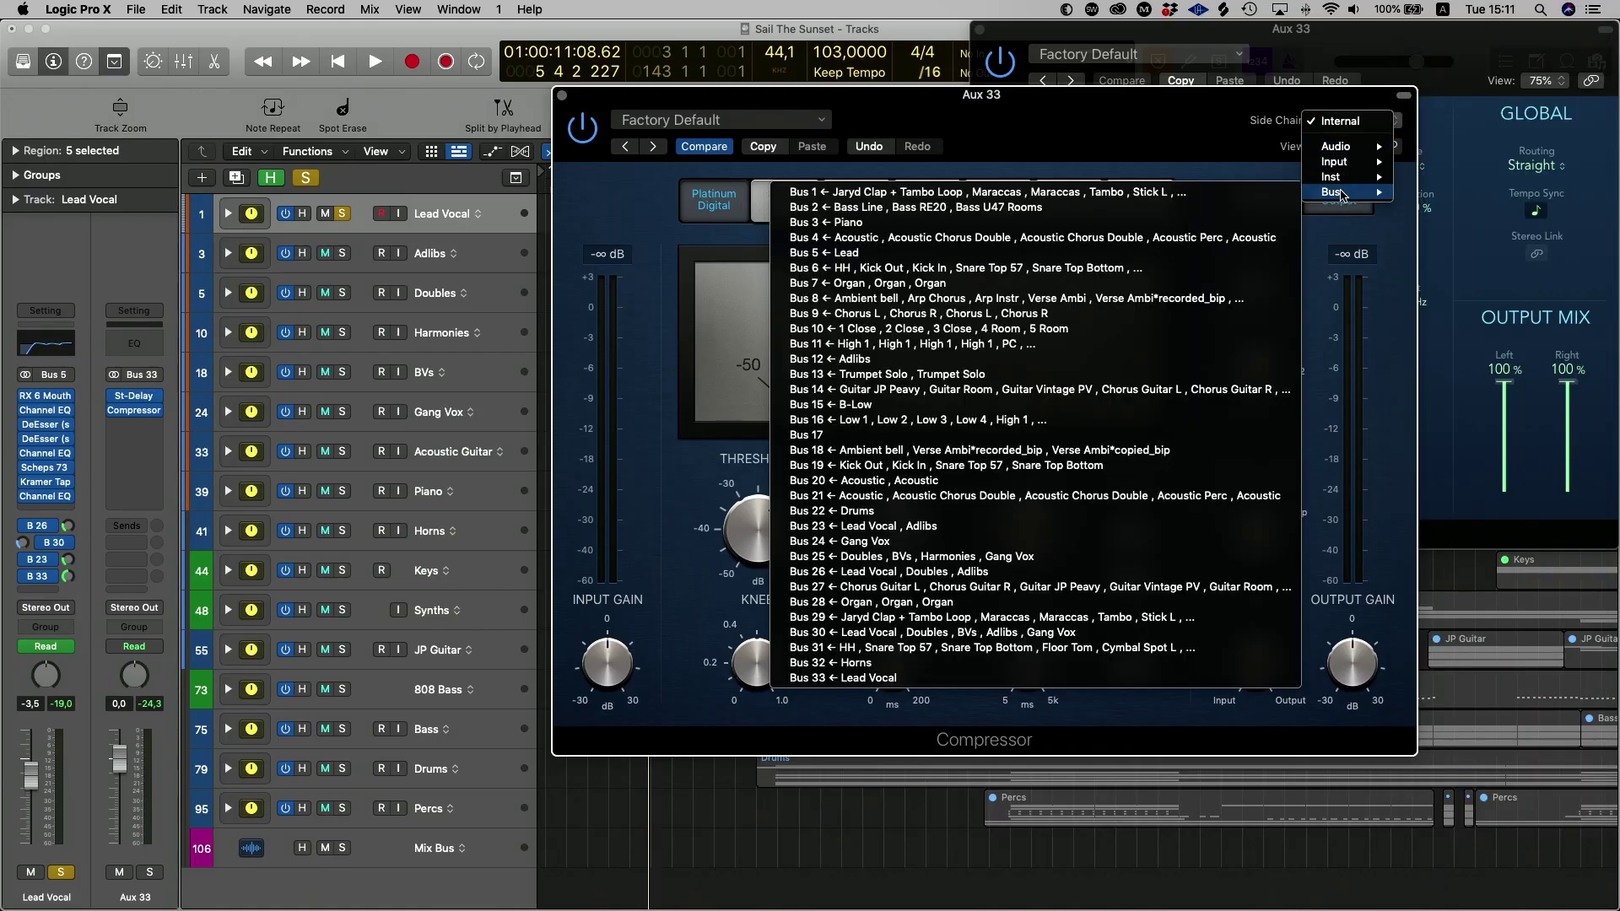
{"action": "left_click", "coordinate": [849, 253]}
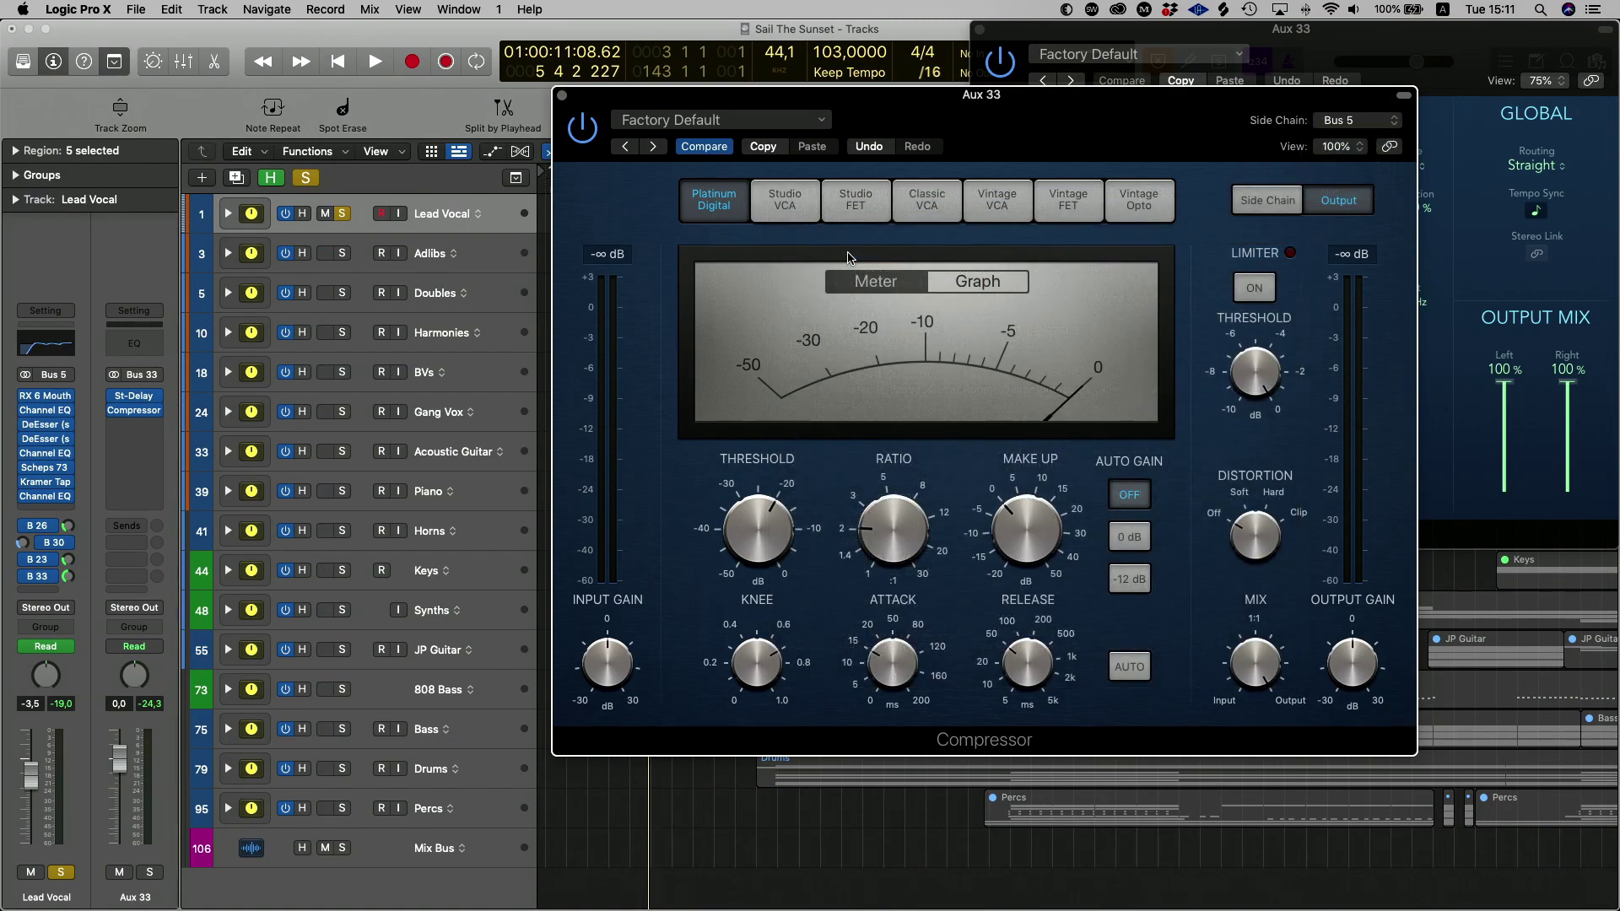
Move the compressor window clear of the transport and play the soloed vocal to check the compressor's response.
{"action": "left_click_drag", "start_coordinate": [896, 108], "coordinate": [951, 258]}
{"action": "key", "text": "space"}
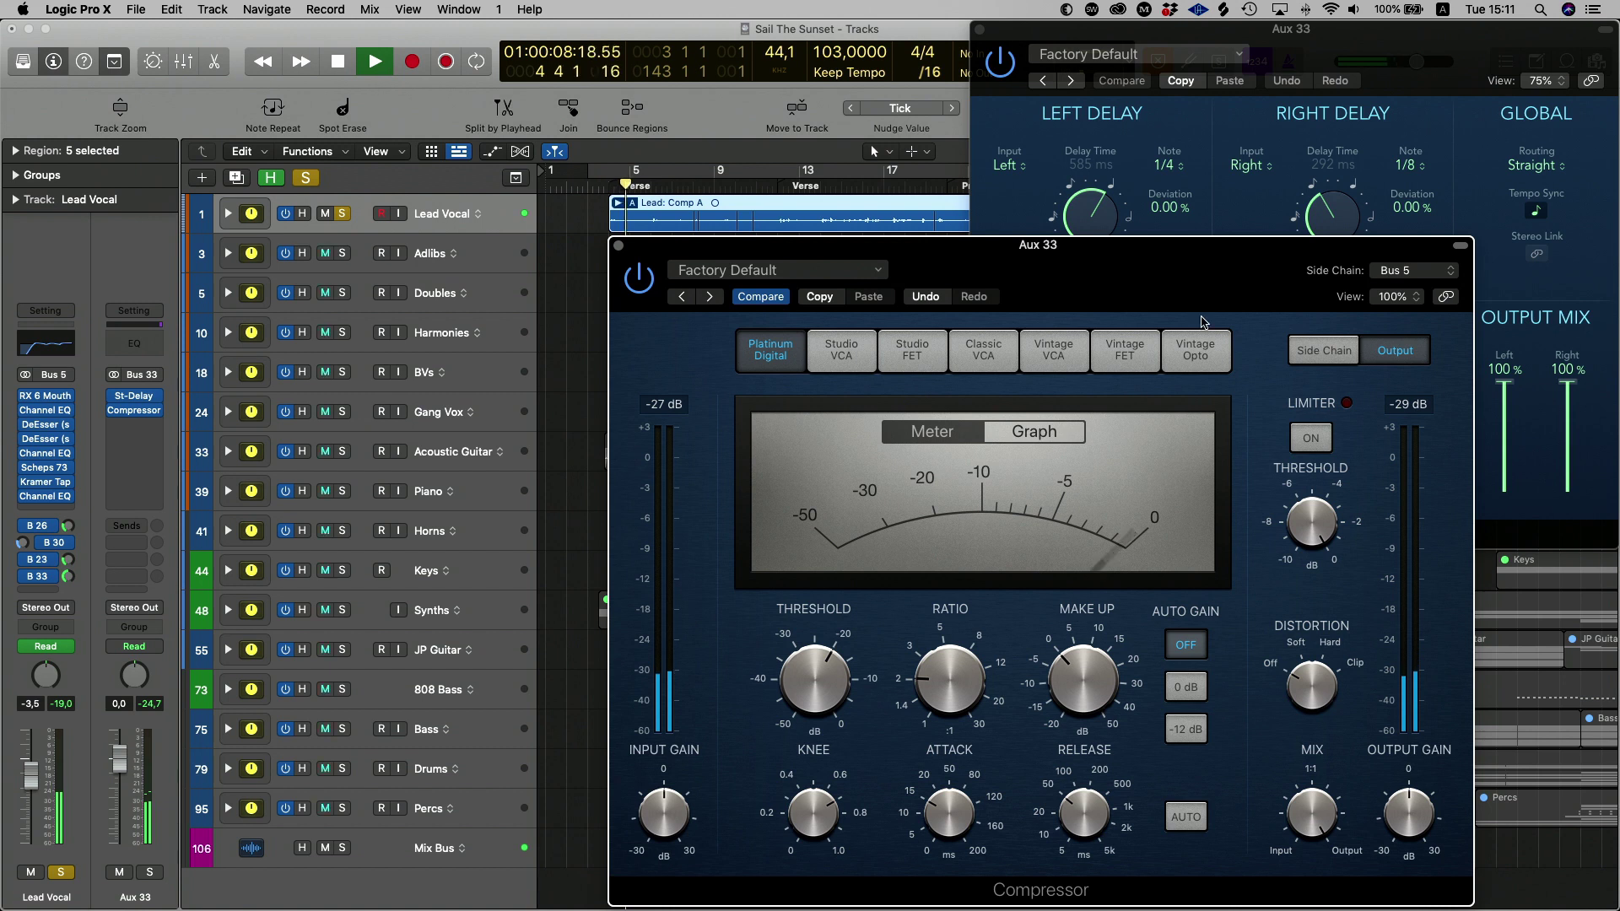
{"action": "key", "text": "space"}
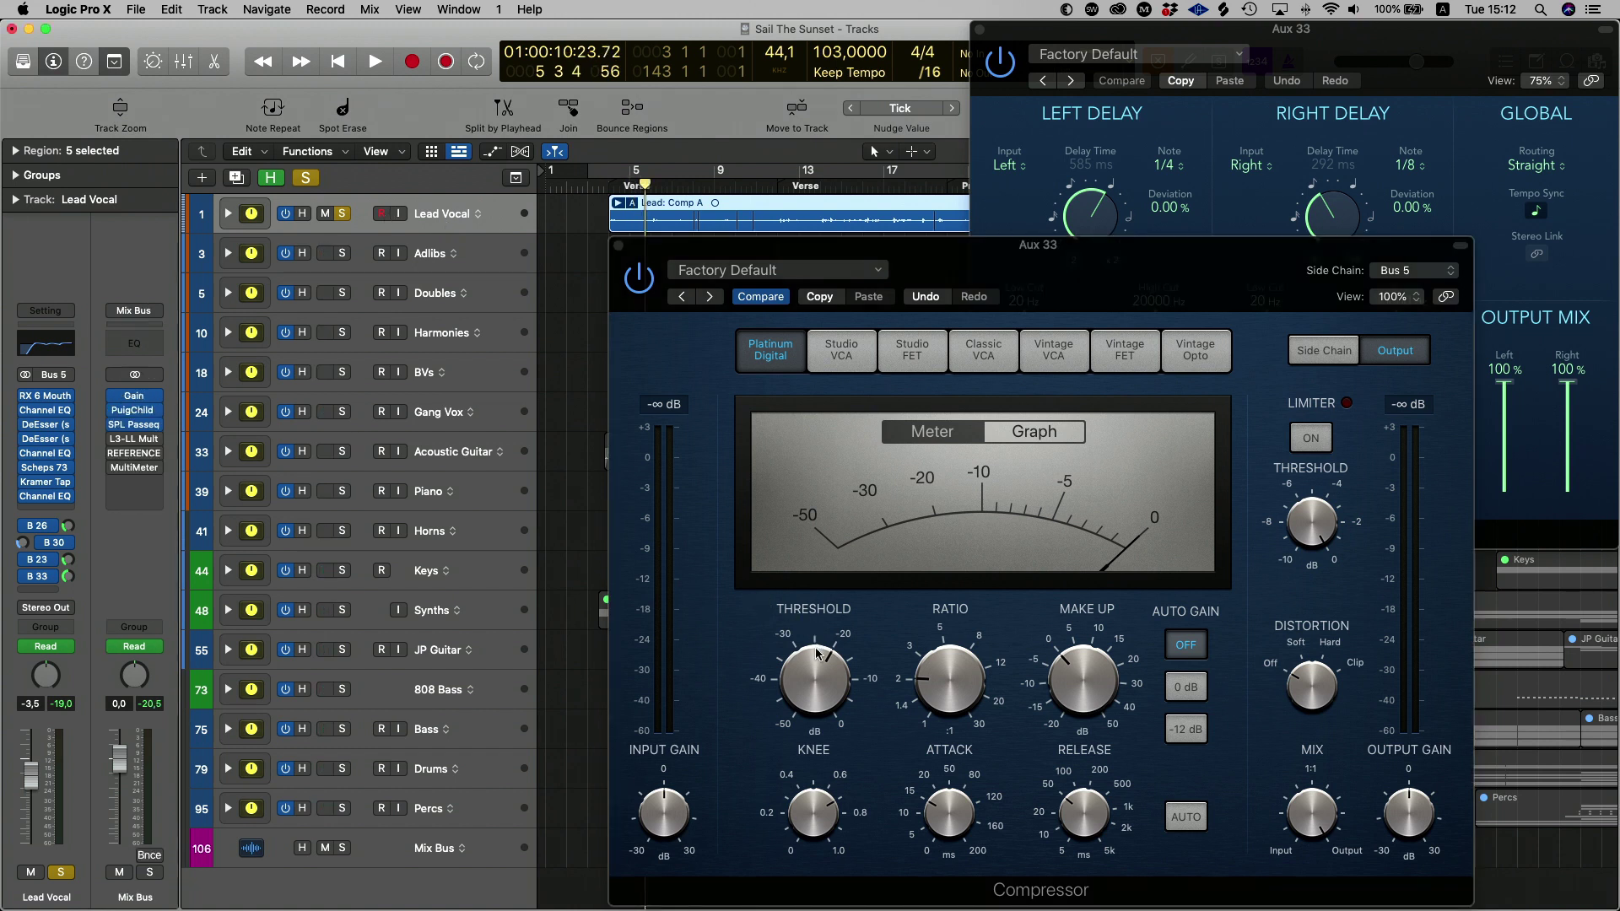
Raise the compressor's ratio to 30:1 and lower its threshold to -39 dB while playing the soloed vocal.
{"action": "mouse_move", "coordinate": [817, 654]}
{"action": "left_click_drag", "start_coordinate": [949, 679], "coordinate": [999, 471]}
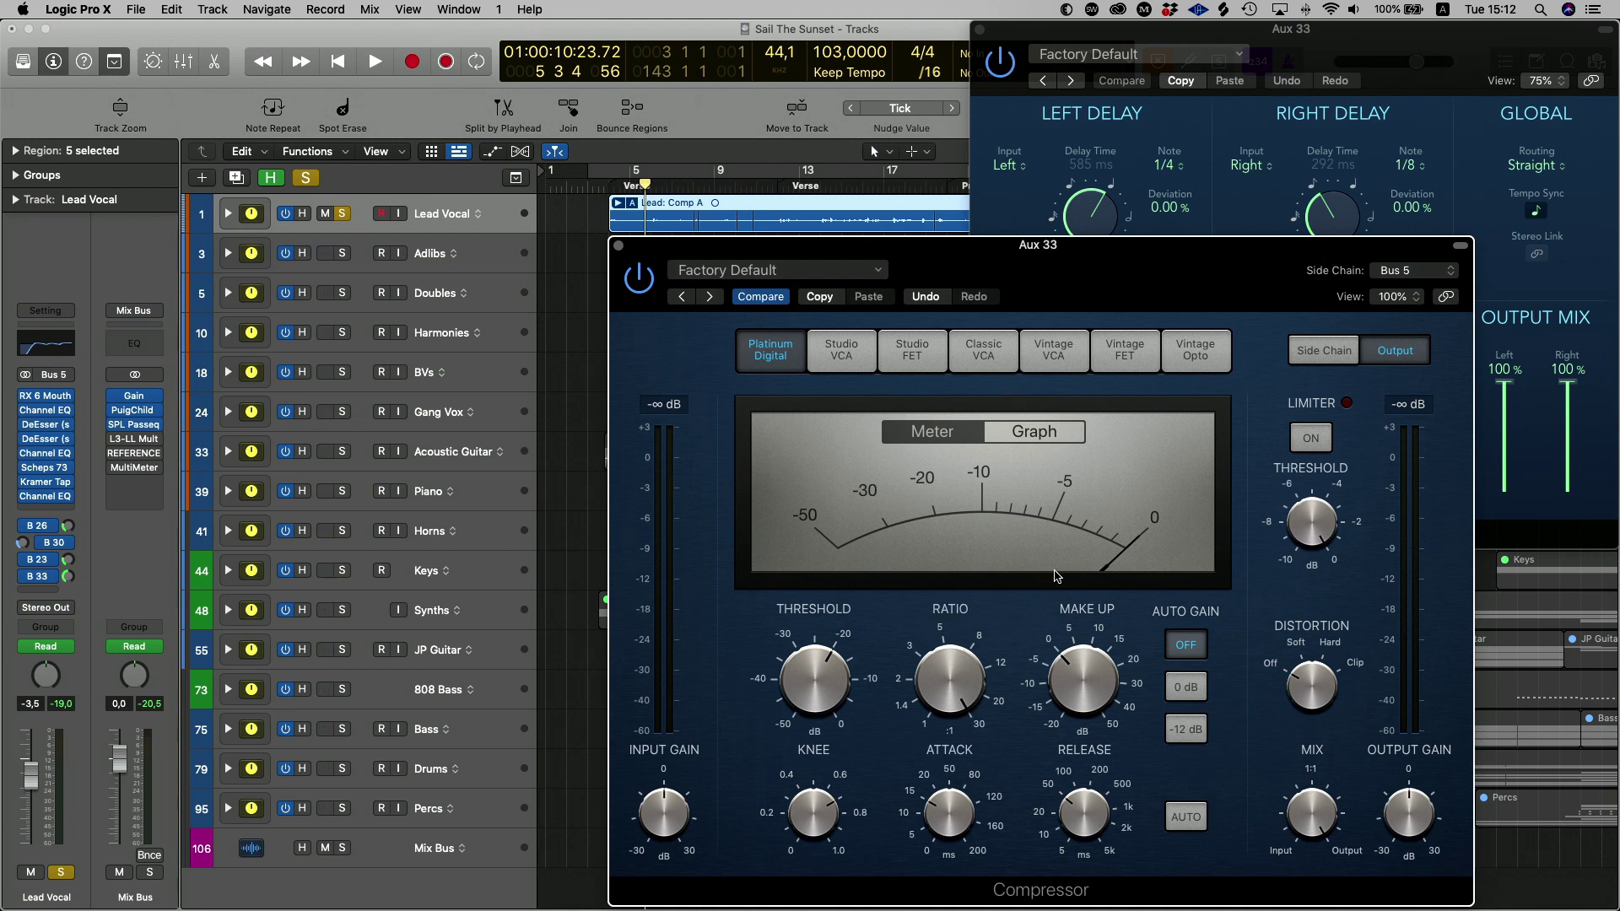
{"action": "mouse_move", "coordinate": [824, 680]}
{"action": "key", "text": "space"}
{"action": "left_click_drag", "start_coordinate": [824, 680], "coordinate": [833, 757]}
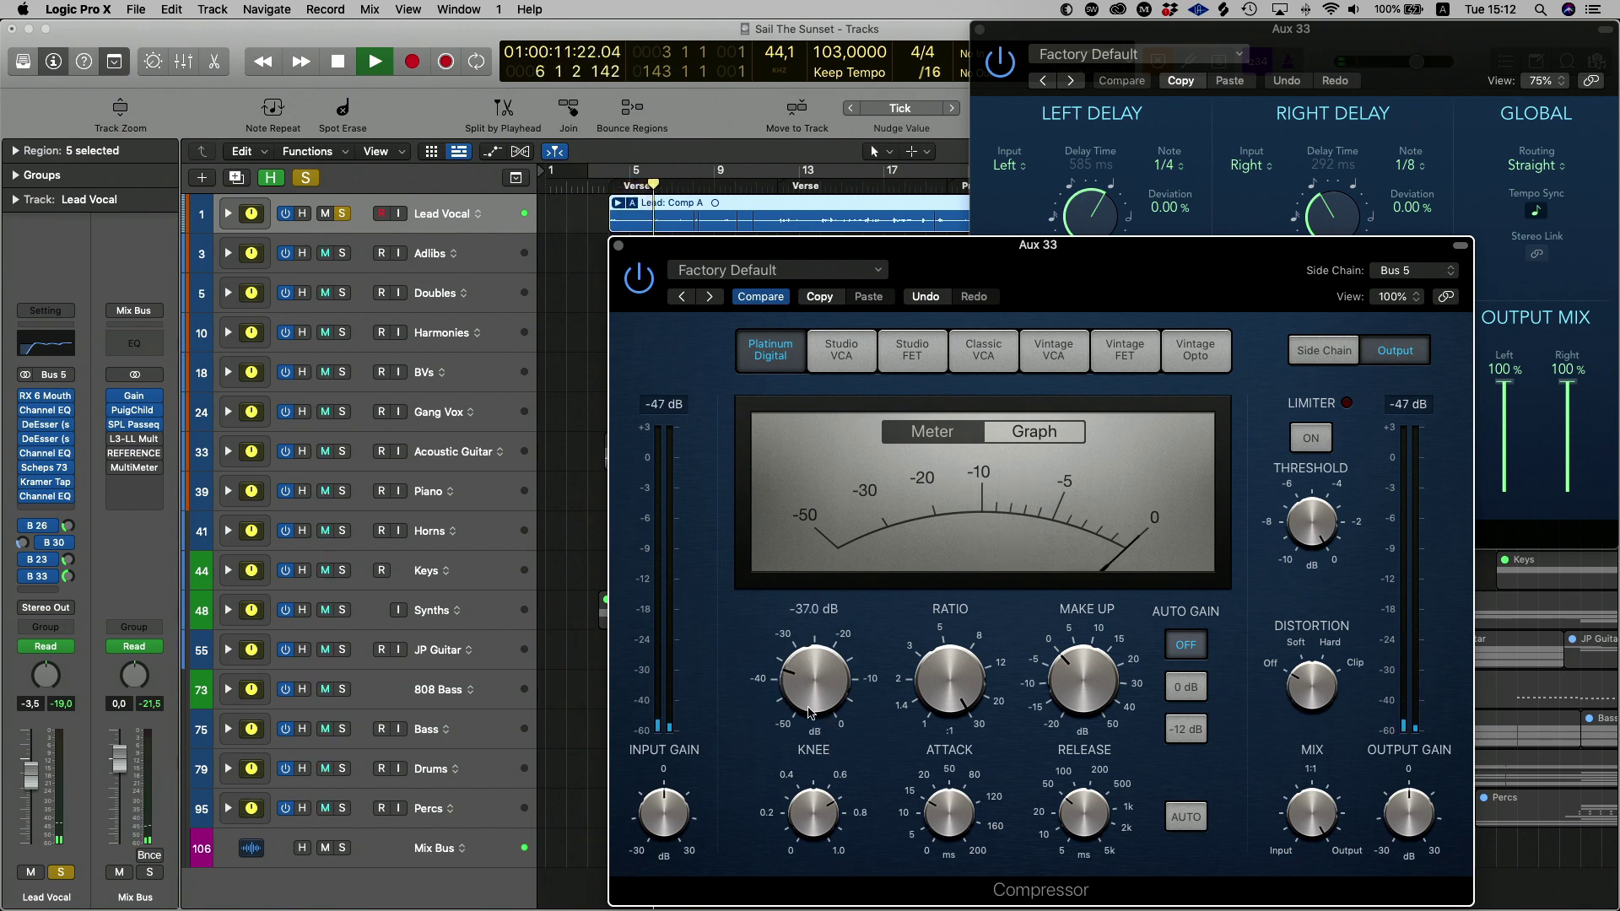
{"action": "scroll", "coordinate": [825, 680], "scroll_direction": "down", "scroll_amount": 1}
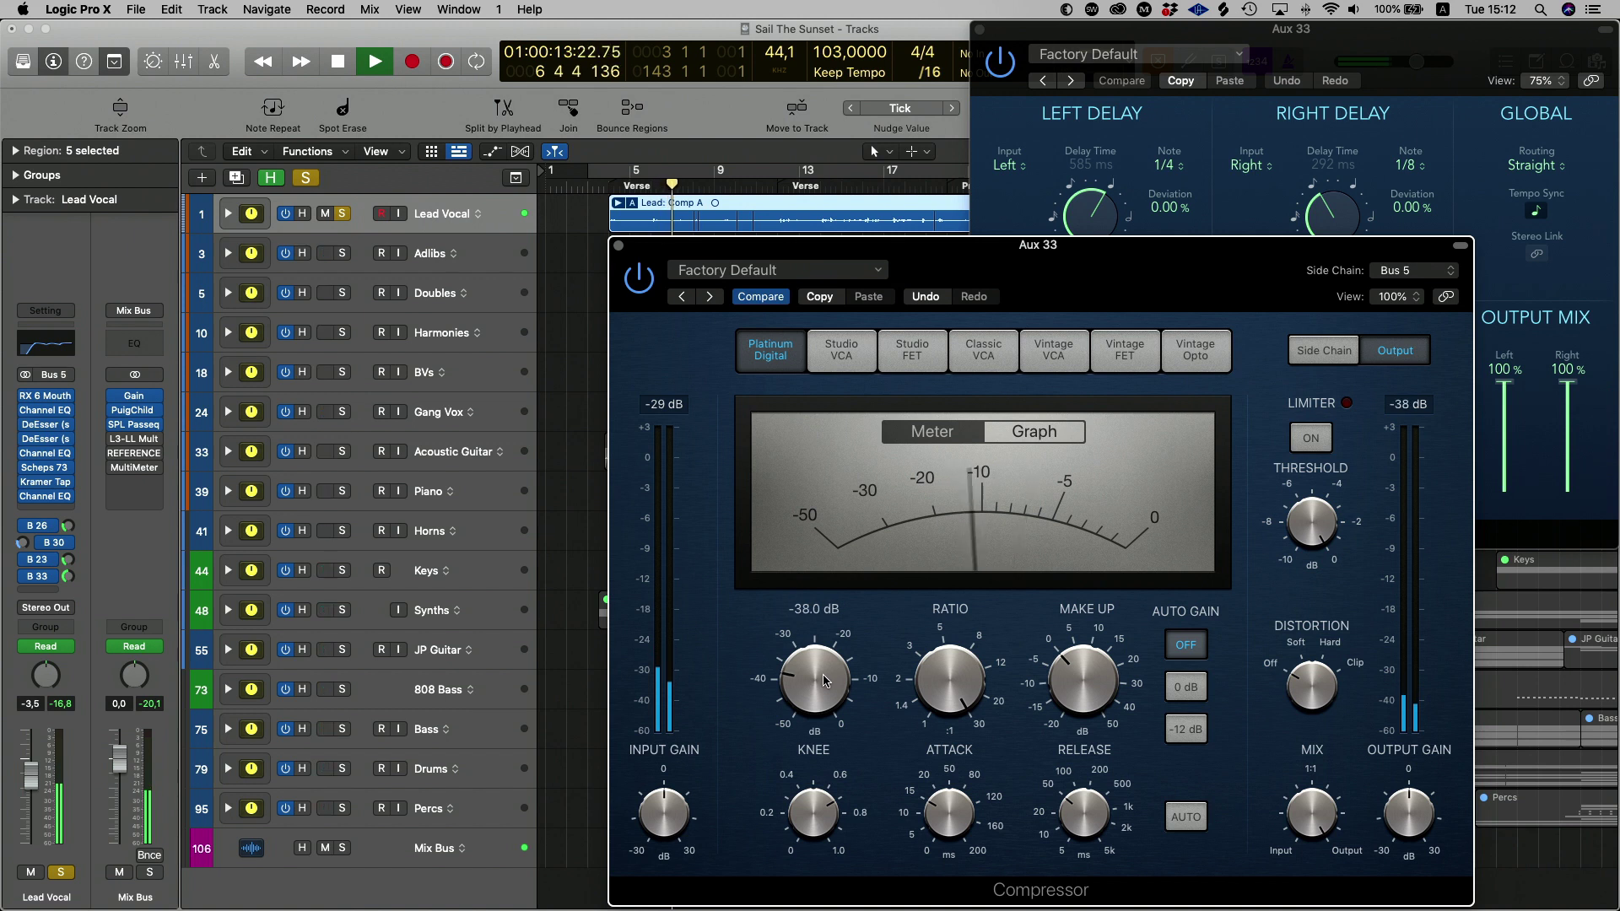
{"action": "scroll", "coordinate": [825, 680], "scroll_direction": "down", "scroll_amount": 1}
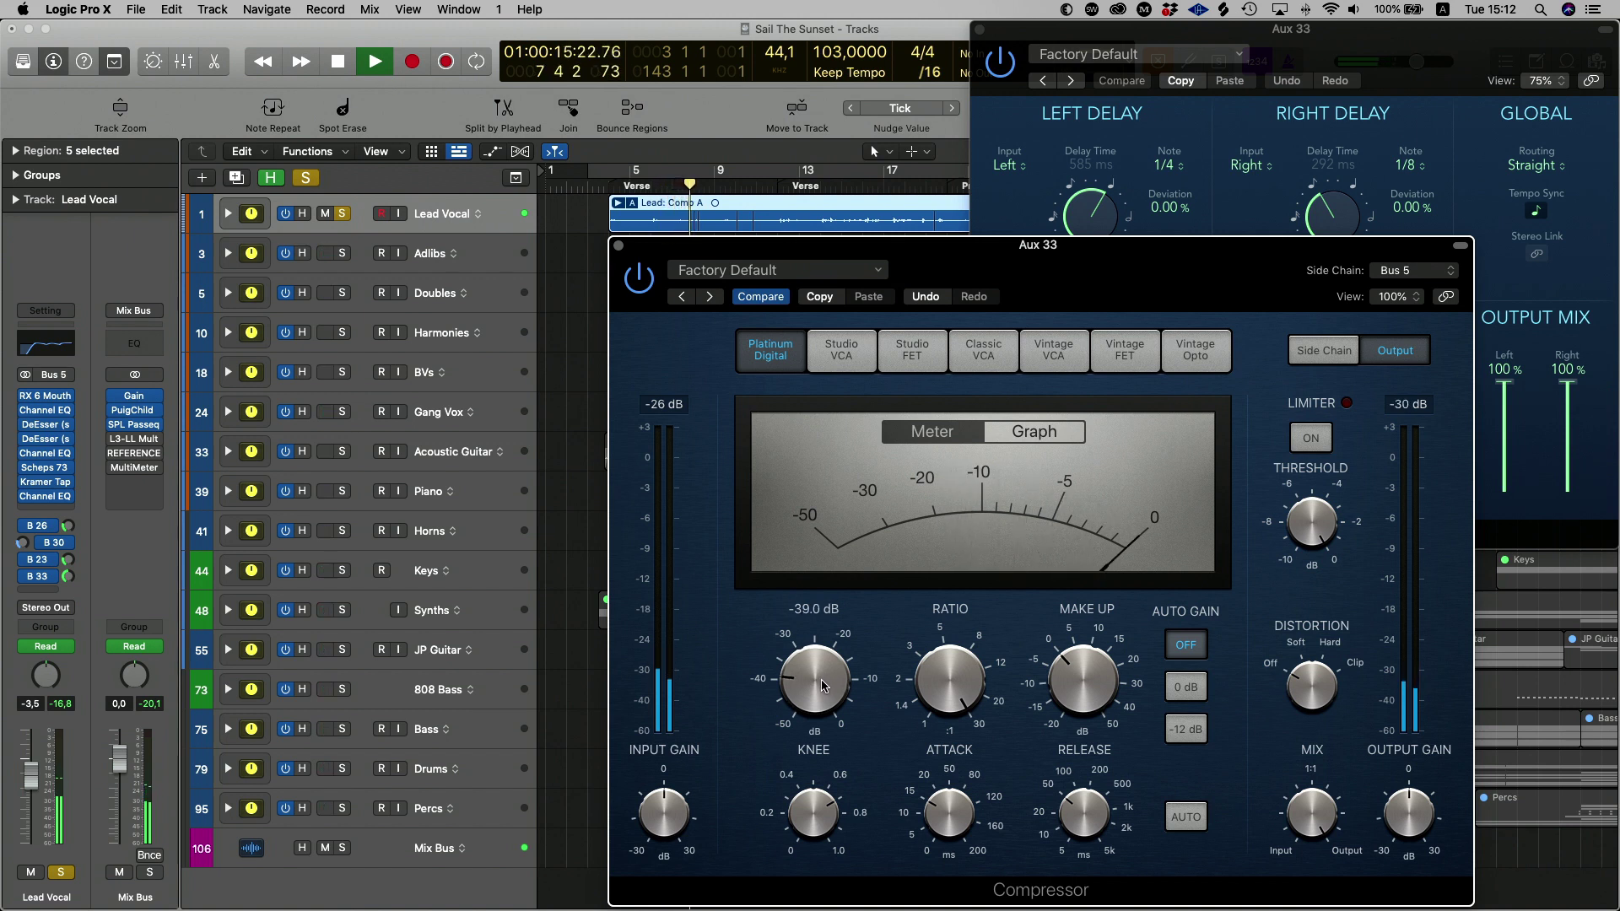
{"action": "key", "text": "space"}
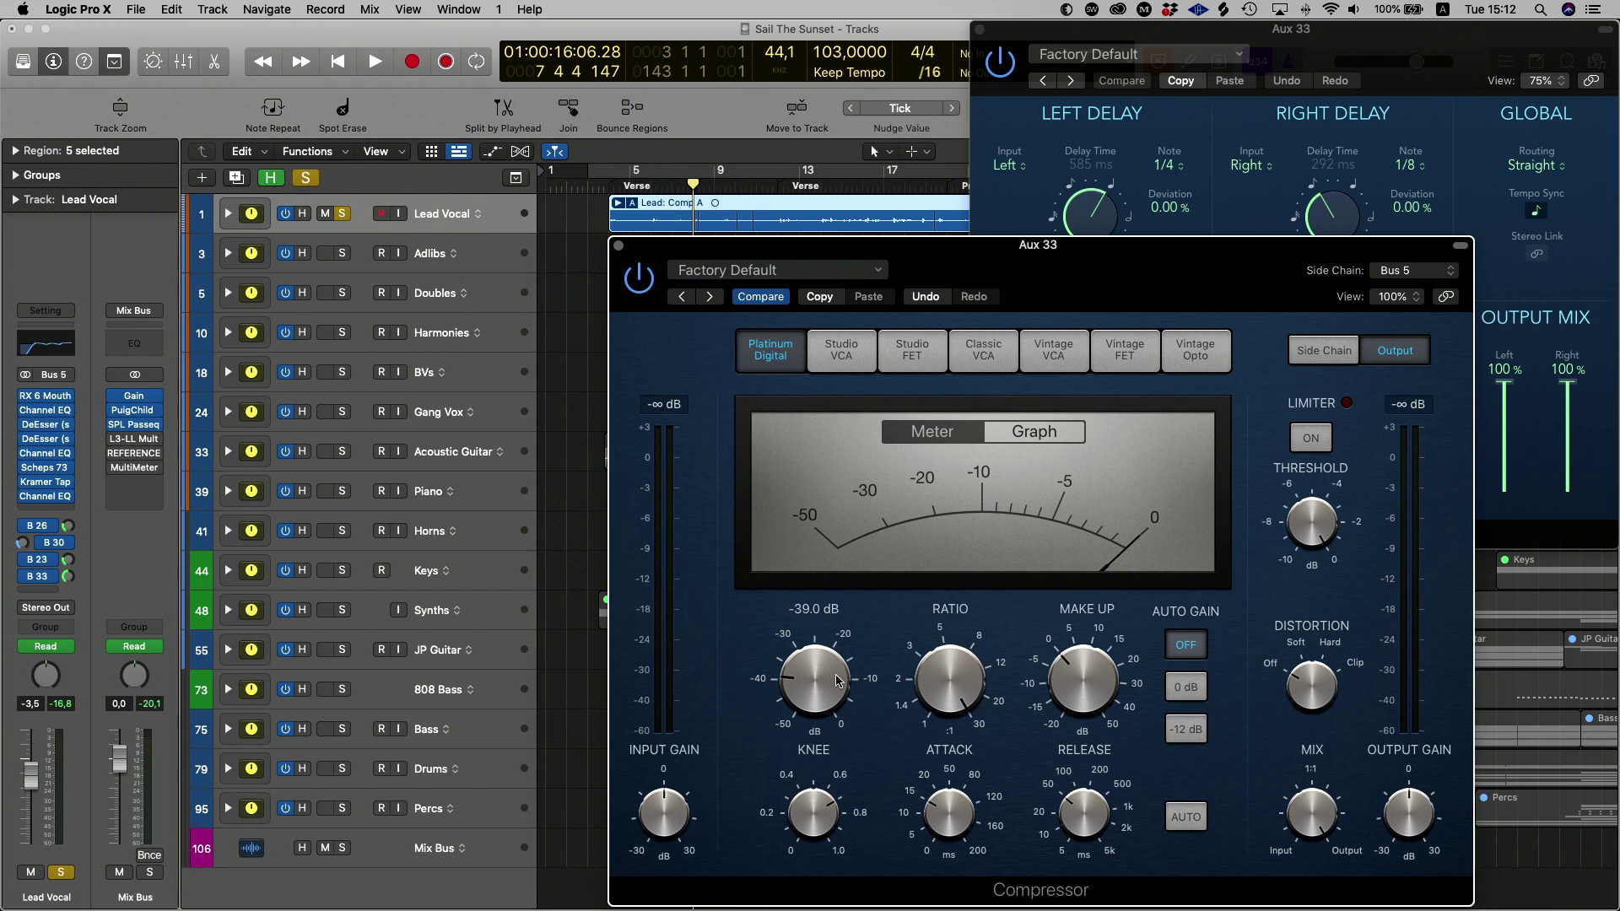
Move the compressor window up to clear its lower controls and set the attack to 0.5 ms.
{"action": "left_click_drag", "start_coordinate": [812, 245], "coordinate": [731, 188]}
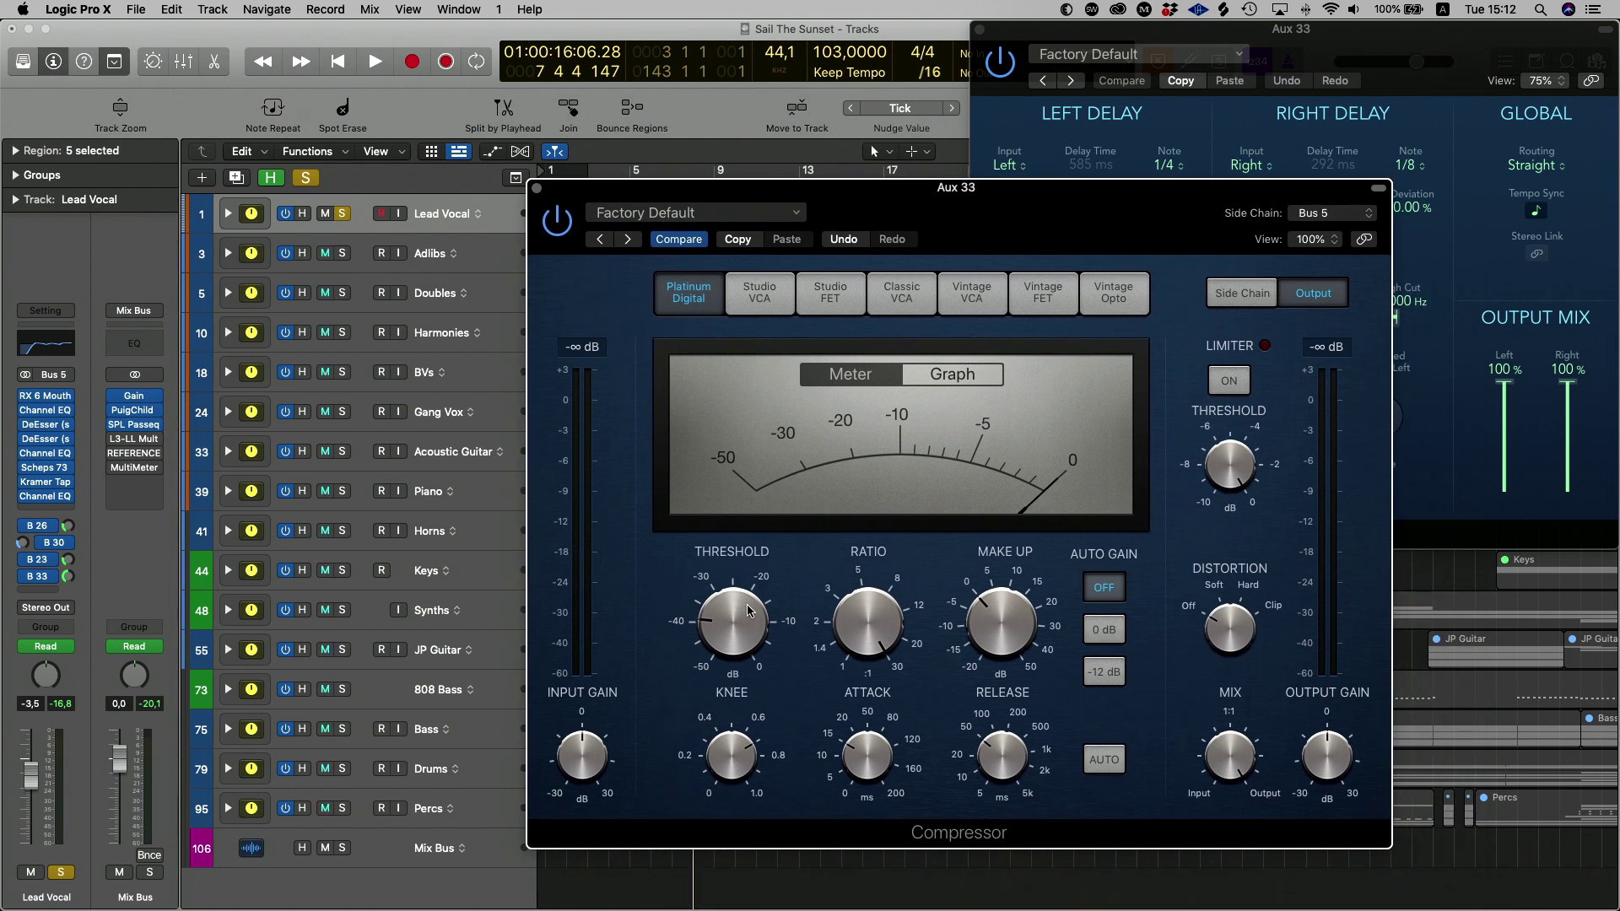
{"action": "left_click_drag", "start_coordinate": [862, 757], "coordinate": [864, 804]}
{"action": "left_click_drag", "start_coordinate": [881, 753], "coordinate": [896, 603]}
{"action": "key", "text": "space"}
{"action": "mouse_move", "coordinate": [899, 603]}
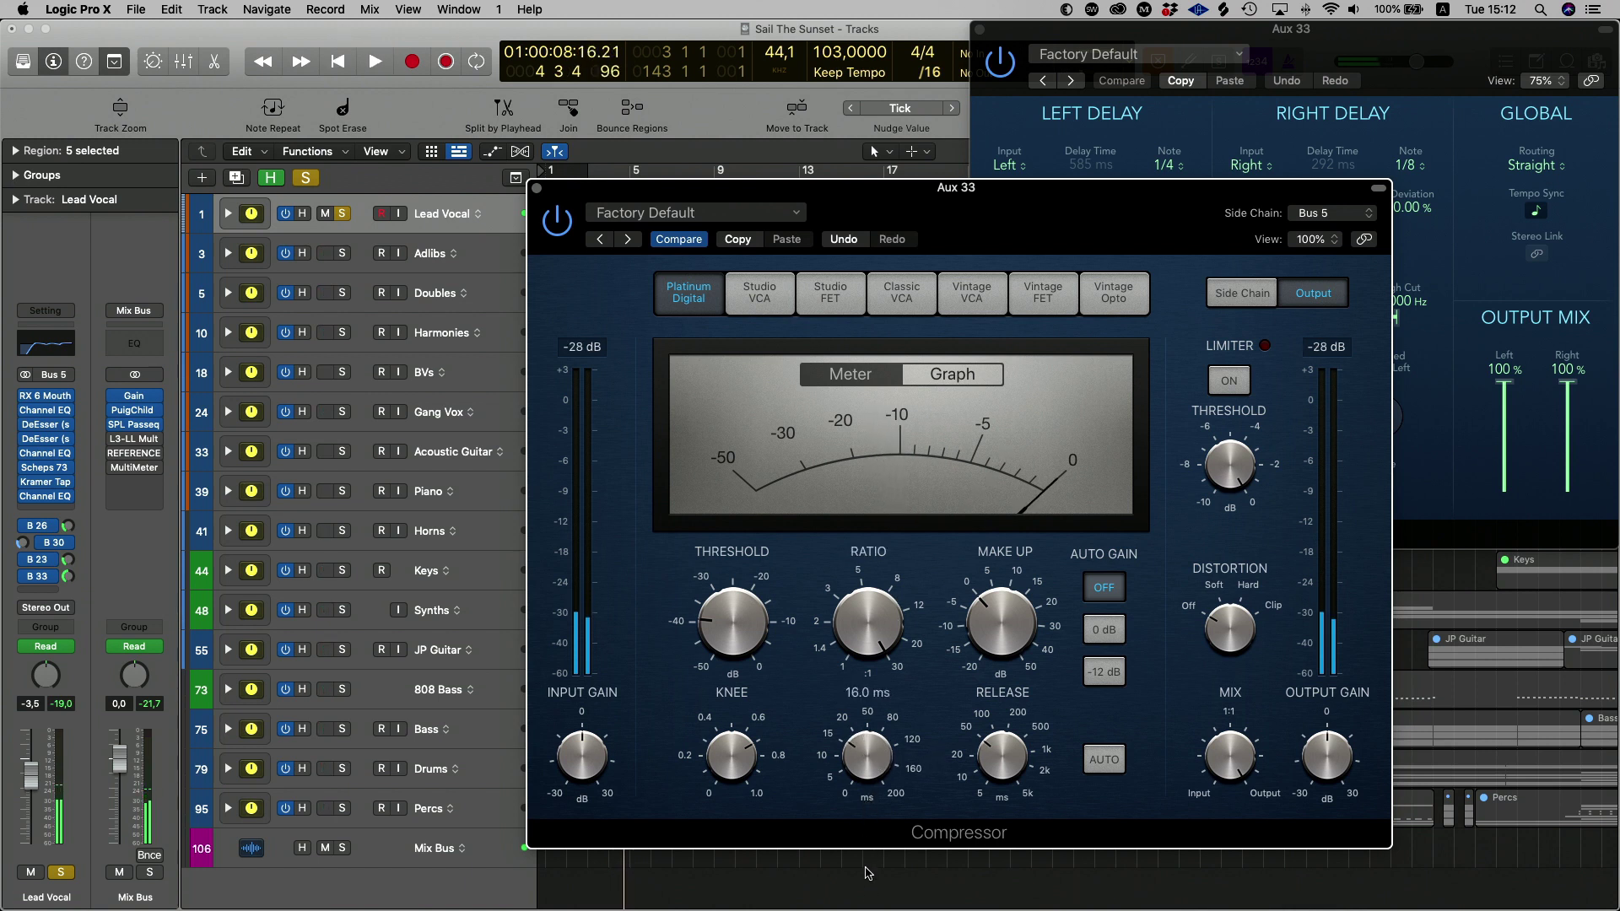
{"action": "mouse_move", "coordinate": [884, 776]}
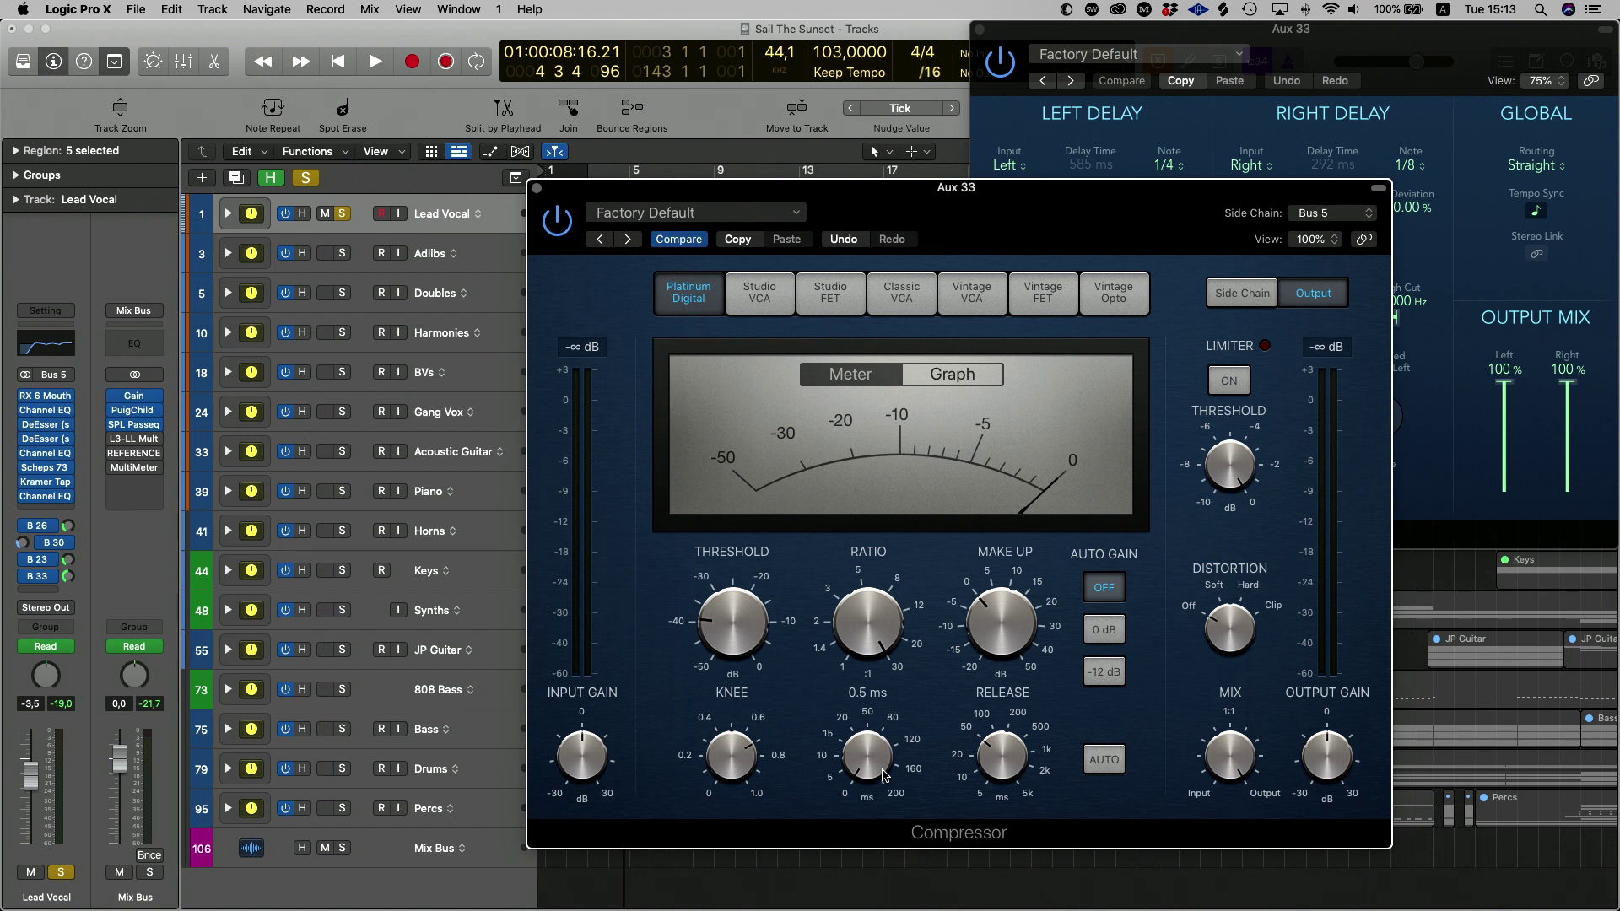
Try compressor release times of 5, 230, 24 and 29 ms while playing the soloed vocal.
{"action": "mouse_move", "coordinate": [994, 765]}
{"action": "key", "text": "space"}
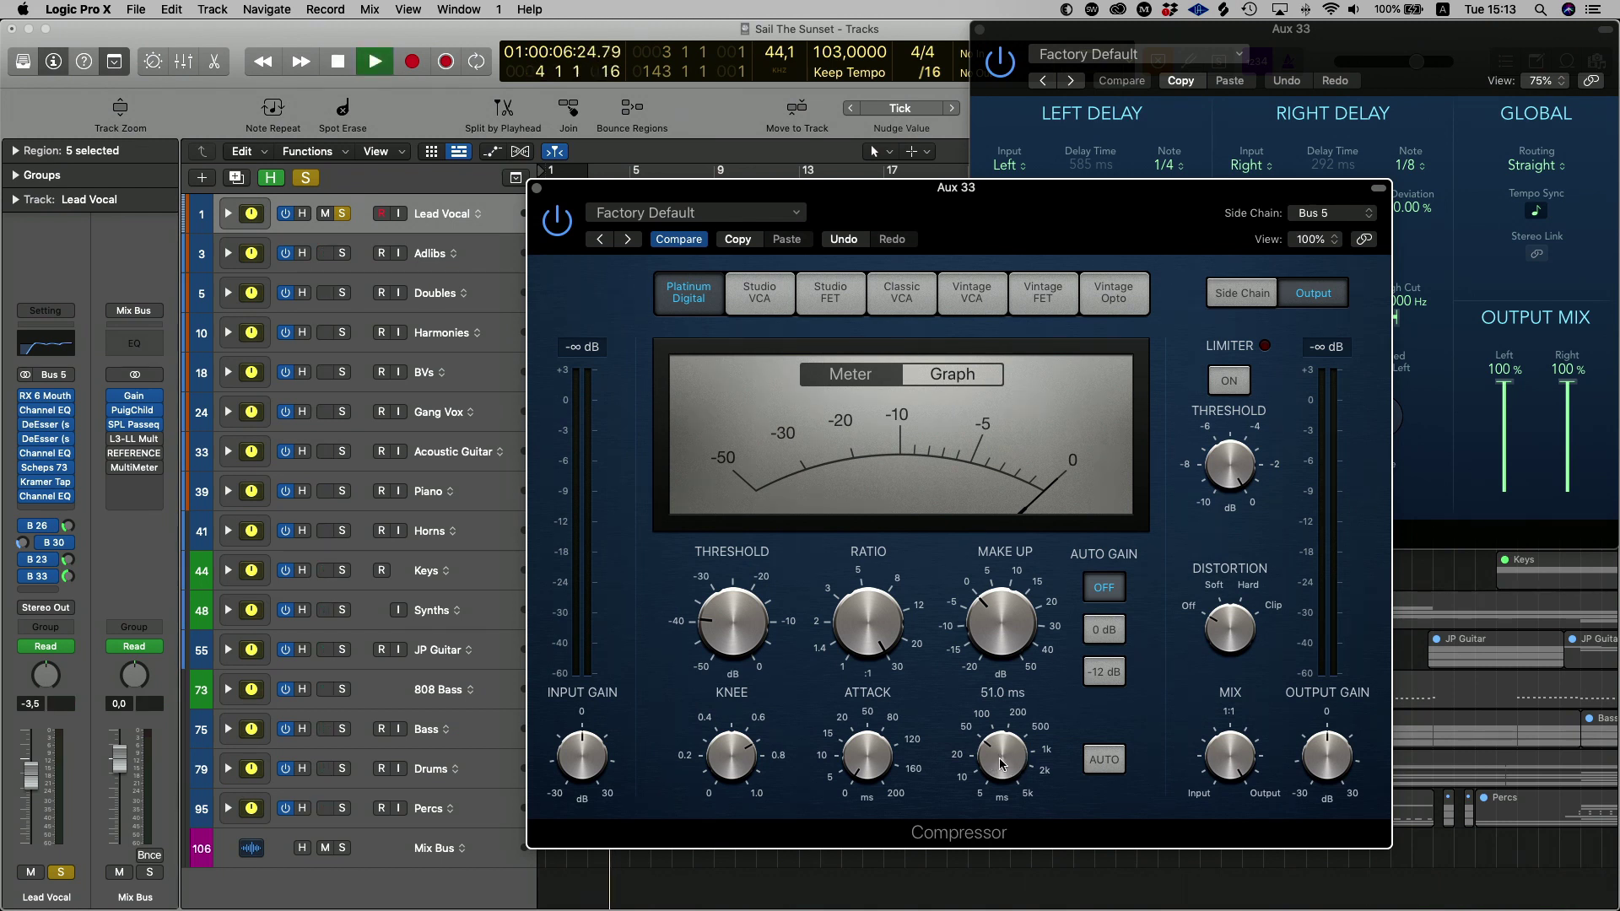
{"action": "left_click_drag", "start_coordinate": [1001, 763], "coordinate": [1002, 771]}
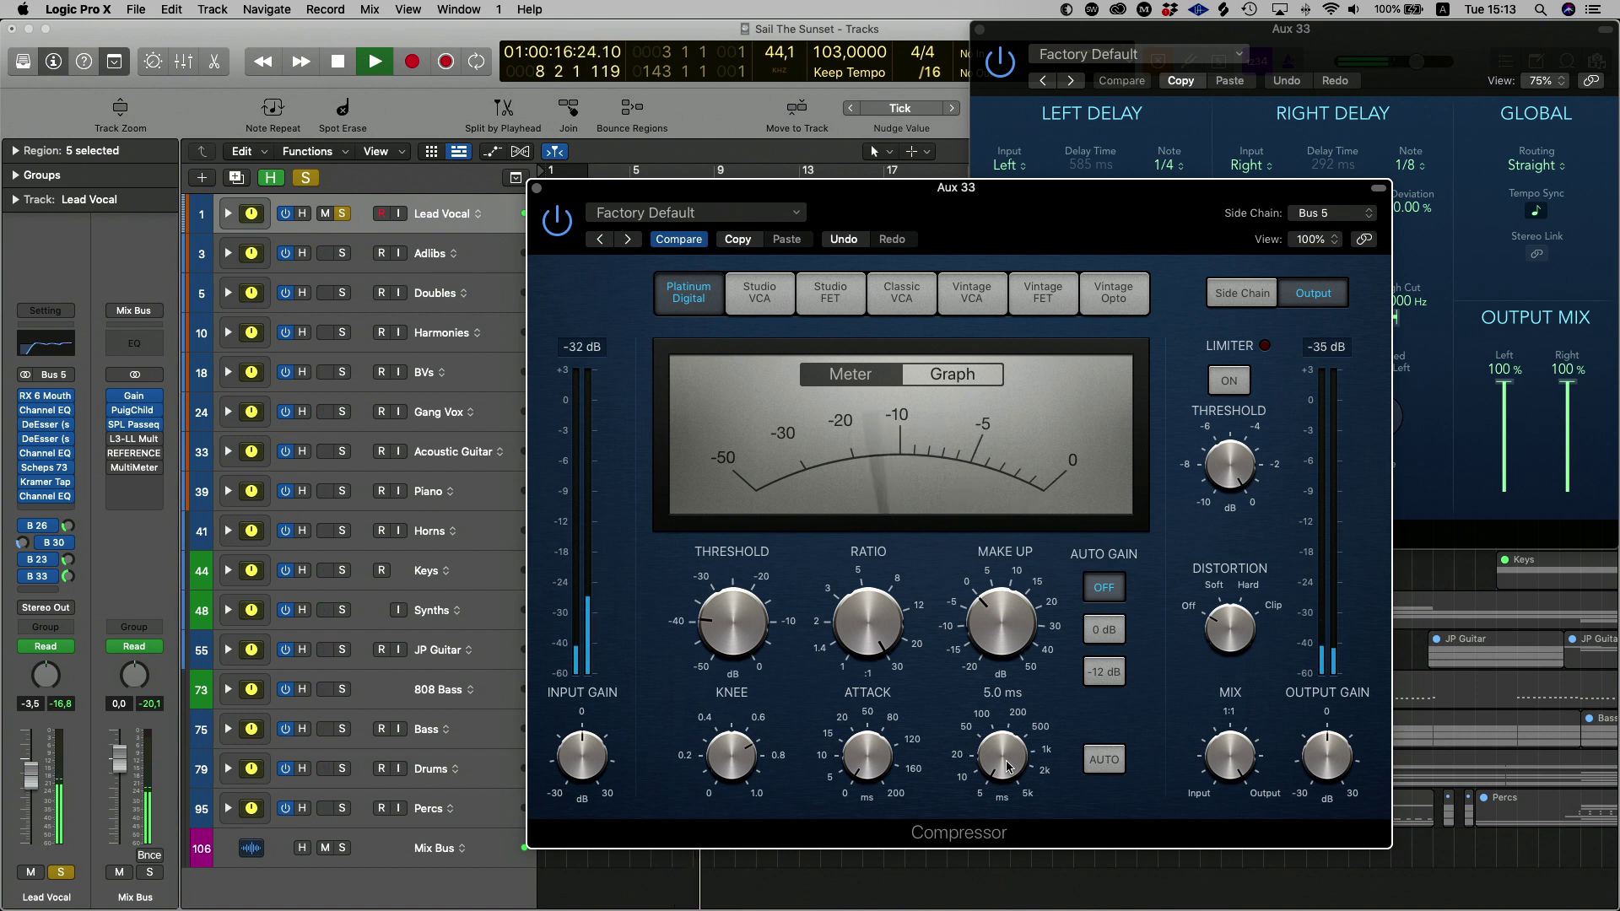
{"action": "left_click_drag", "start_coordinate": [1007, 766], "coordinate": [1013, 672]}
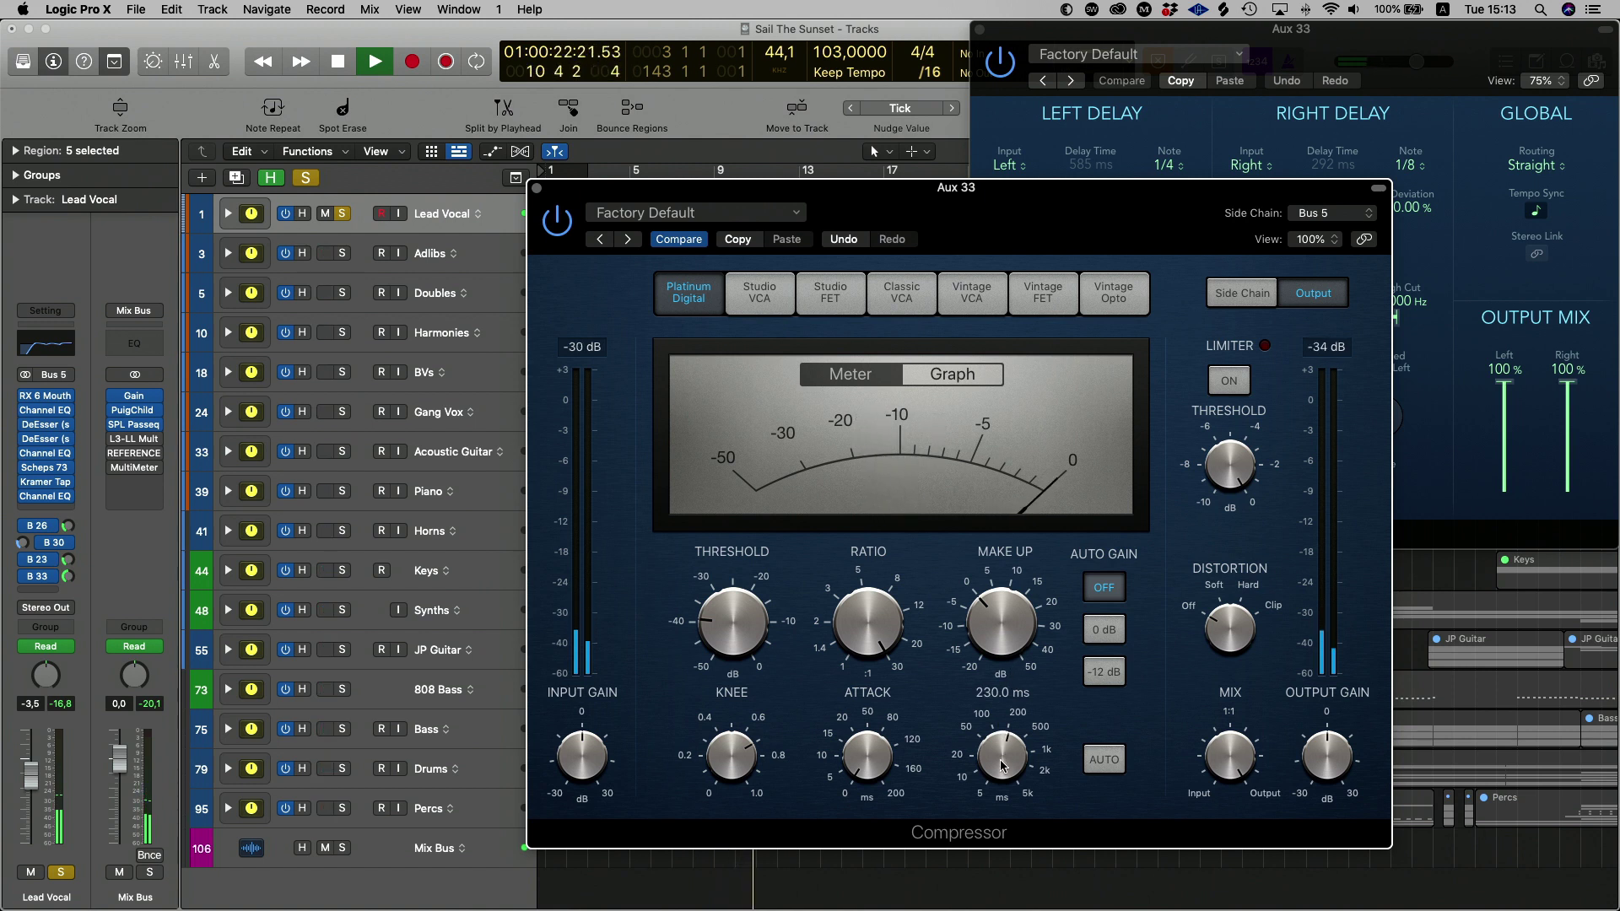
{"action": "key", "text": "space"}
{"action": "key", "text": "space"}
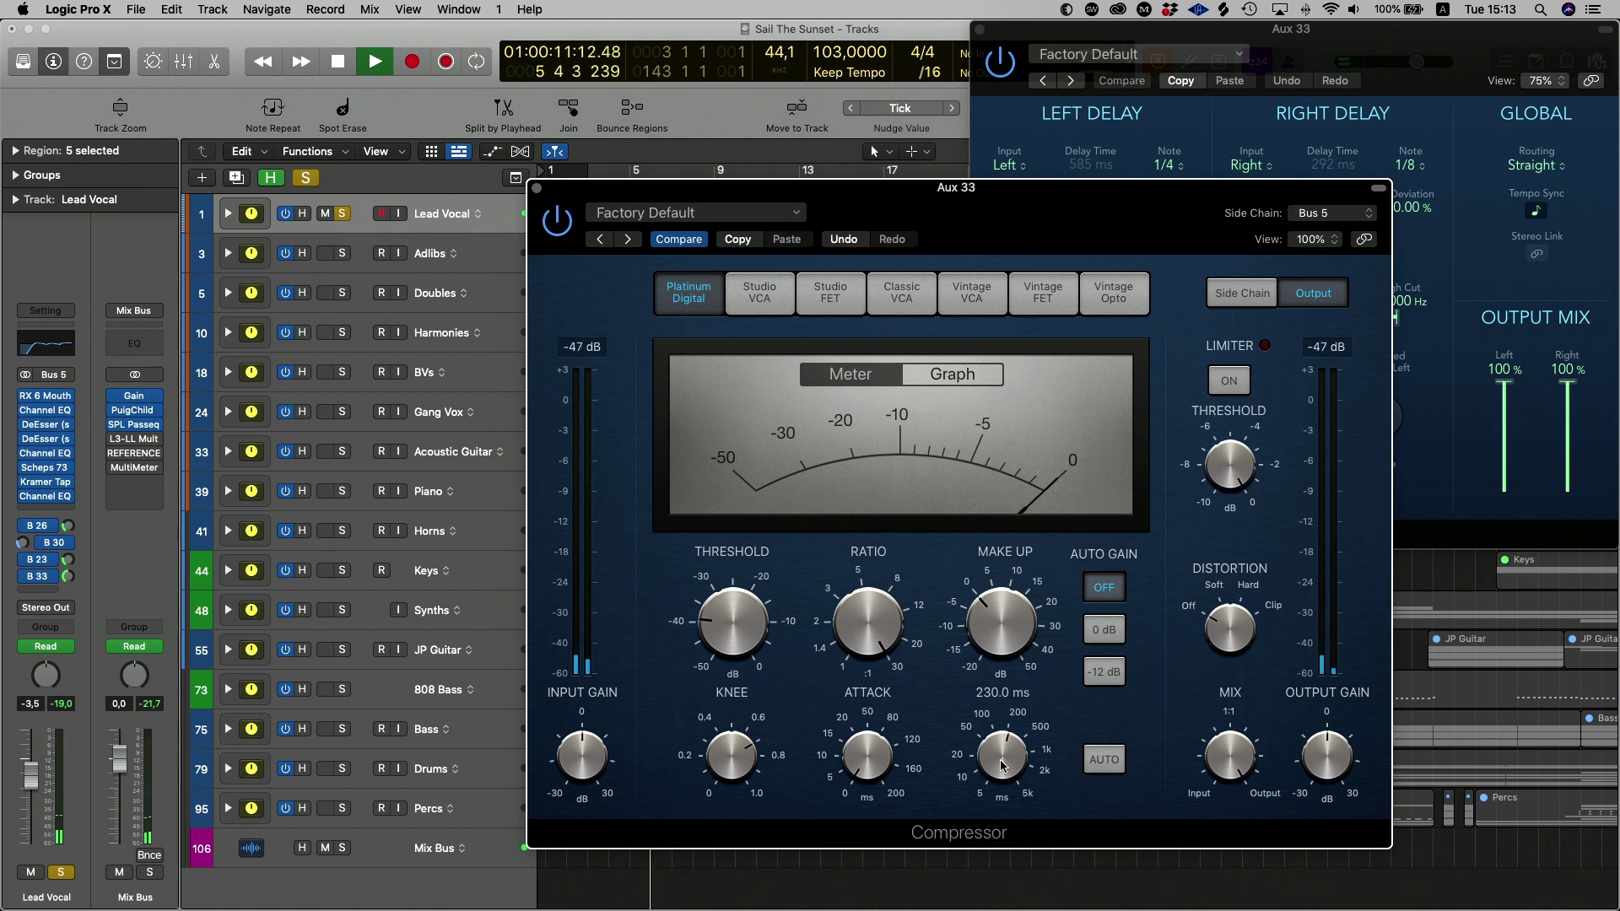
{"action": "left_click_drag", "start_coordinate": [1001, 763], "coordinate": [999, 812]}
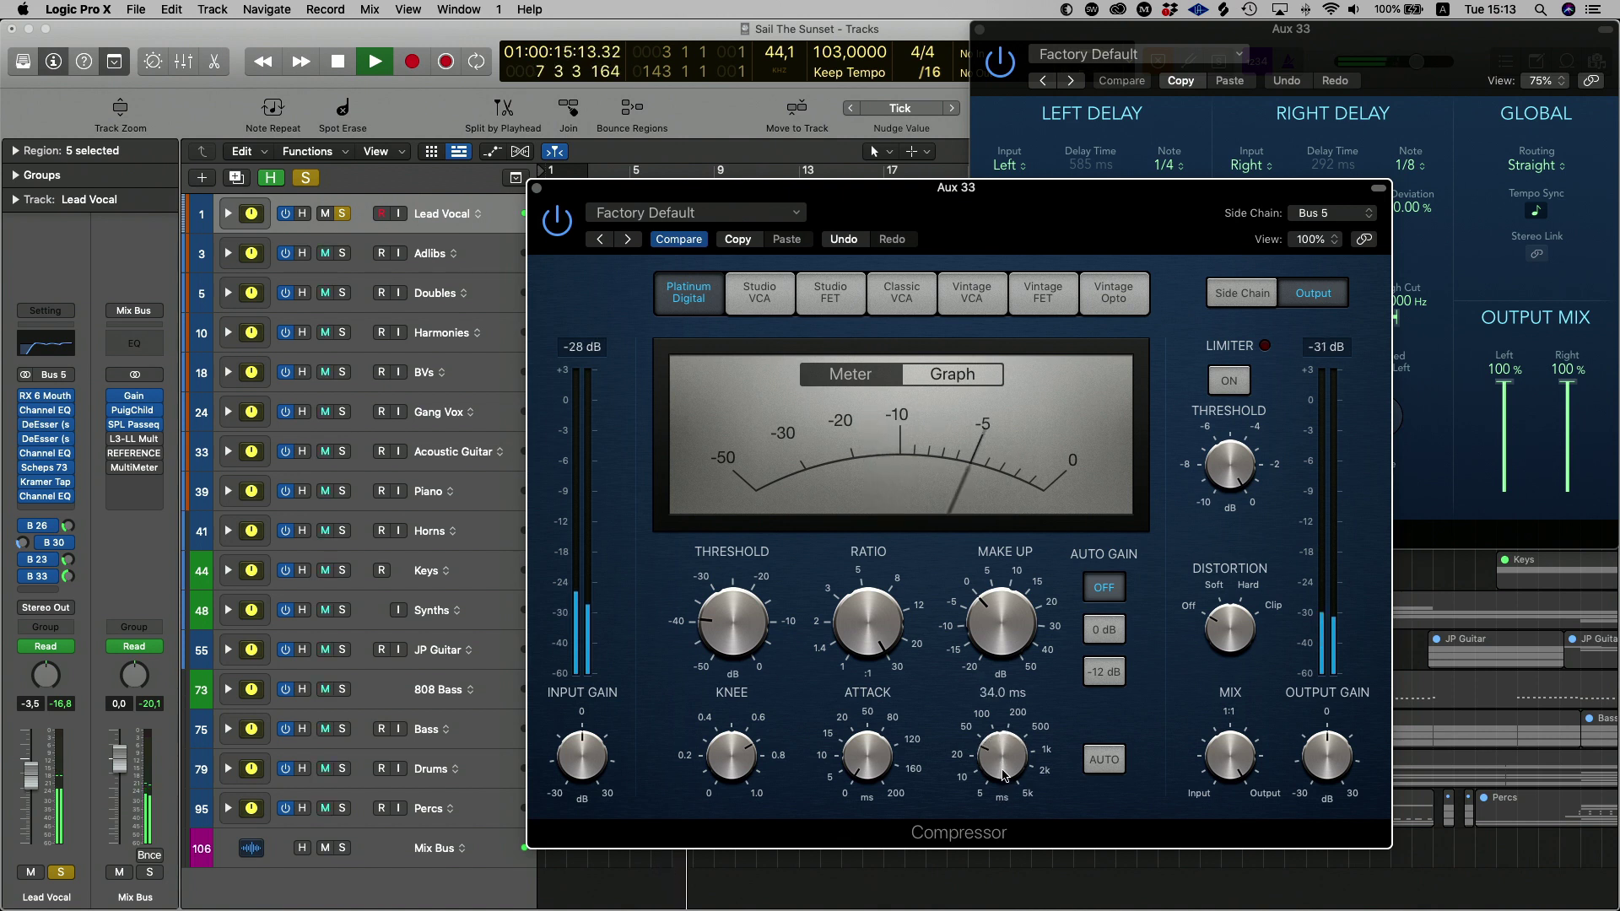
{"action": "left_click_drag", "start_coordinate": [1000, 812], "coordinate": [1005, 777]}
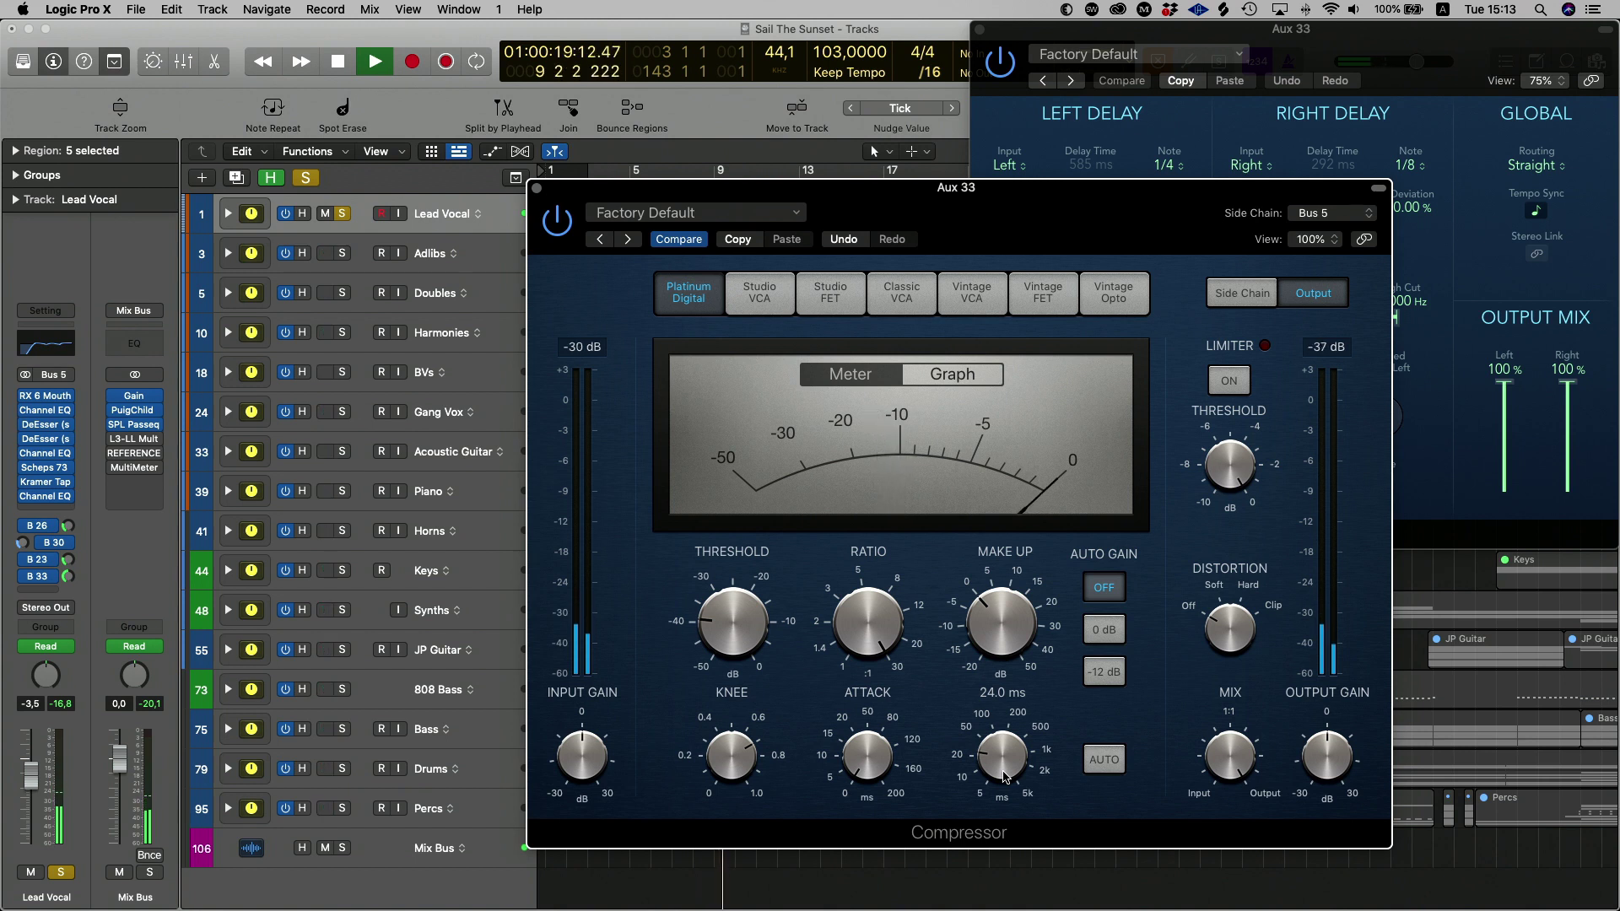
{"action": "left_click_drag", "start_coordinate": [1005, 777], "coordinate": [1005, 774]}
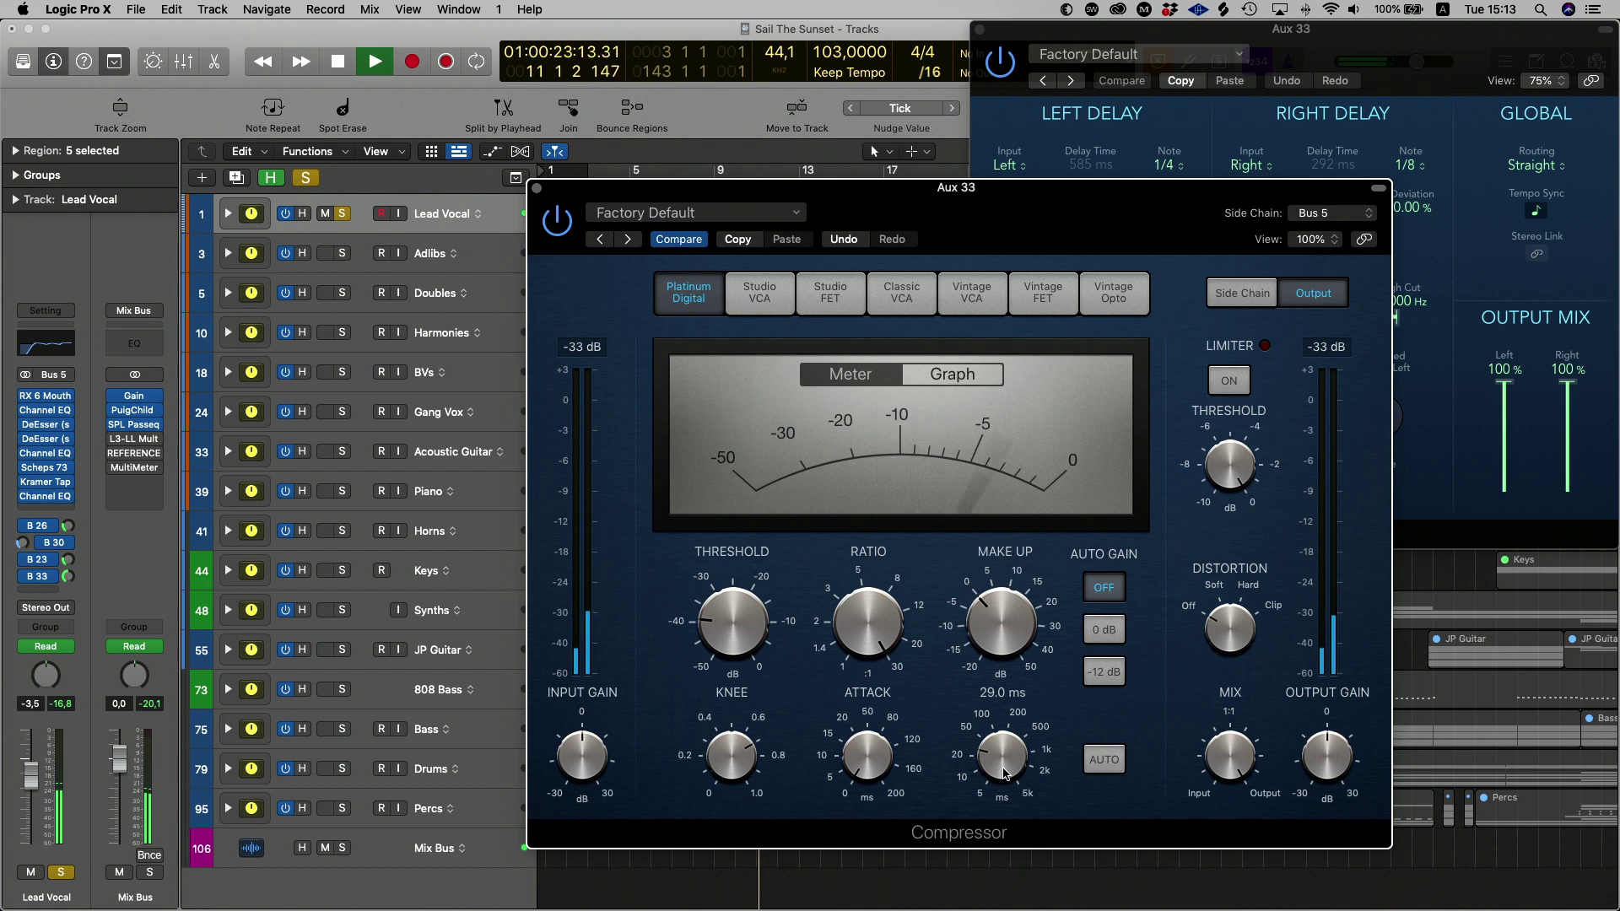
{"action": "key", "text": "space"}
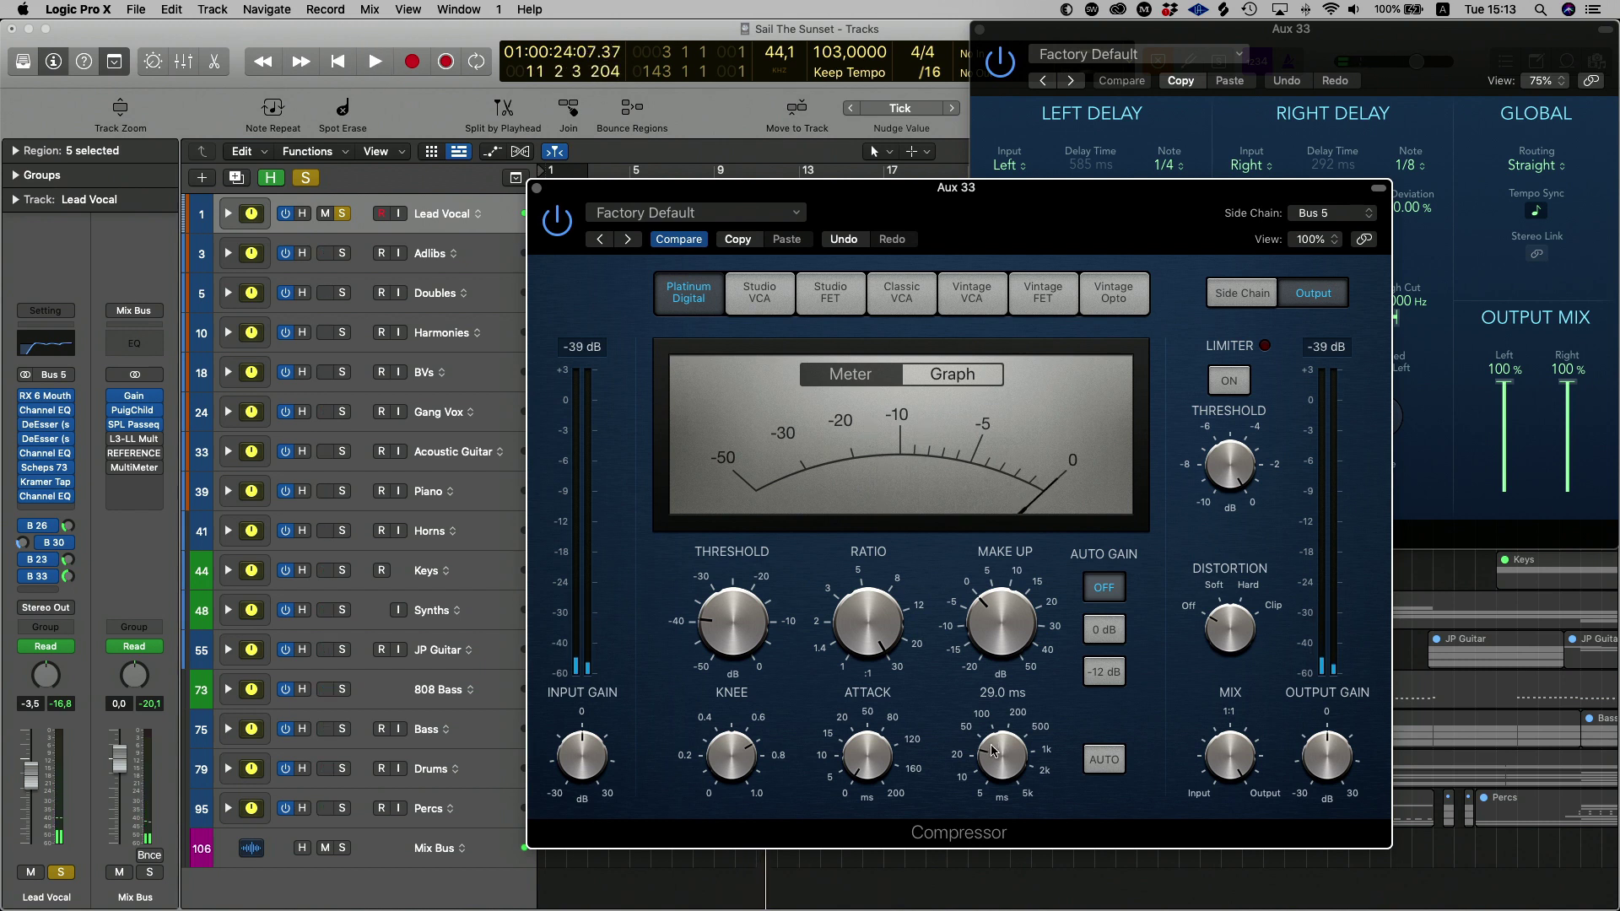
Lower the compressor's threshold to -46.0 dB while playing the soloed vocal.
{"action": "mouse_move", "coordinate": [874, 629]}
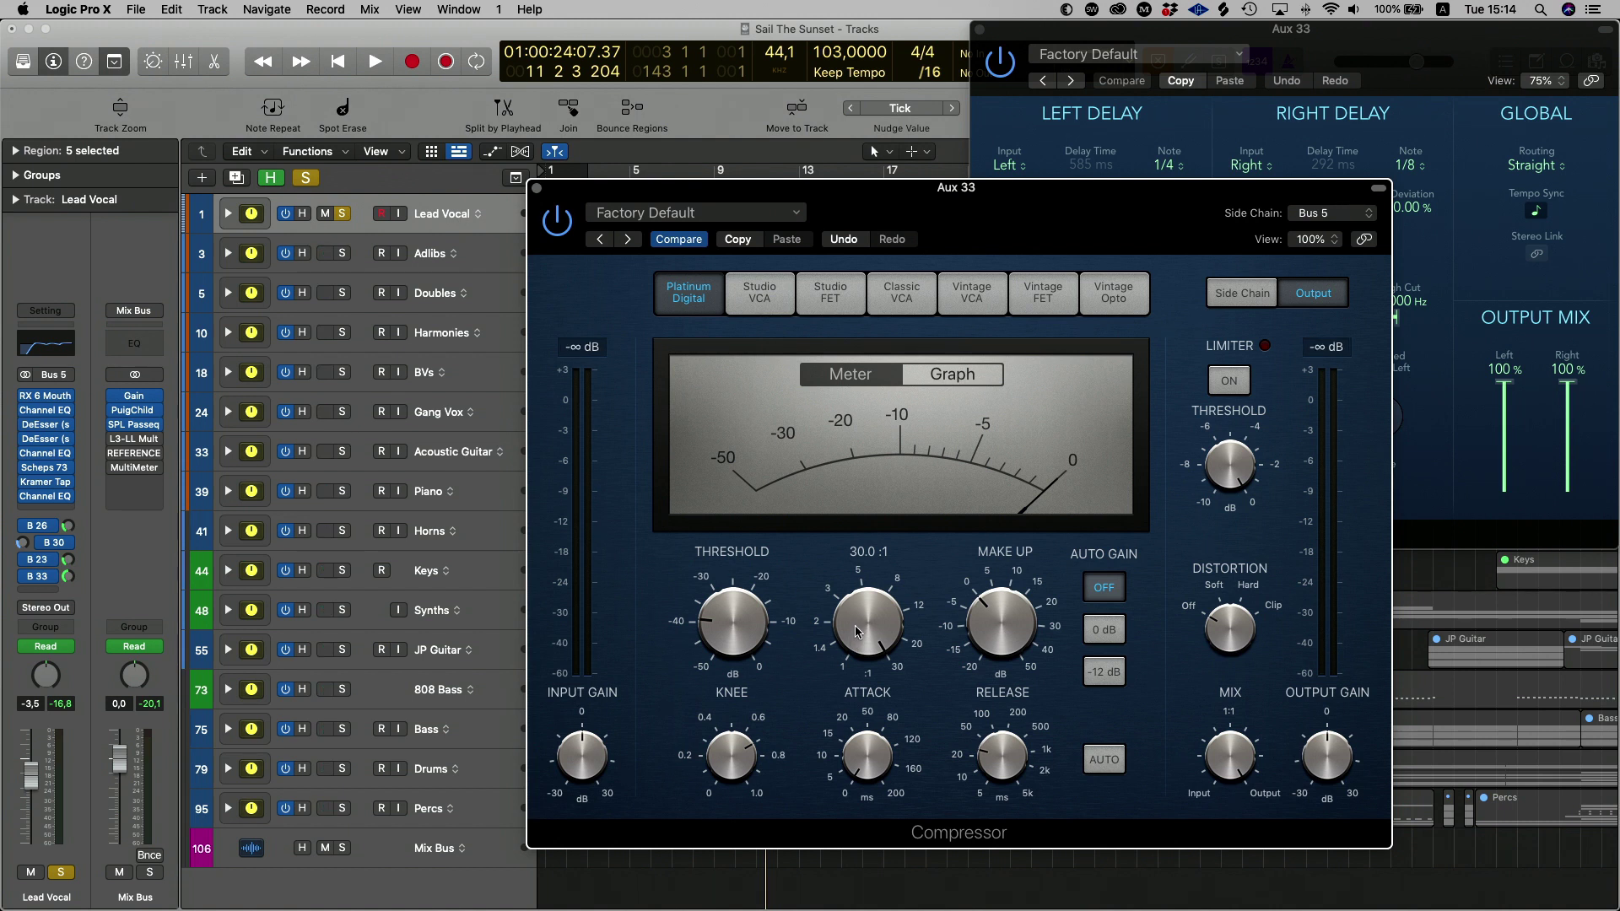
{"action": "mouse_move", "coordinate": [722, 633]}
{"action": "left_click_drag", "start_coordinate": [735, 636], "coordinate": [738, 649]}
{"action": "key", "text": "space"}
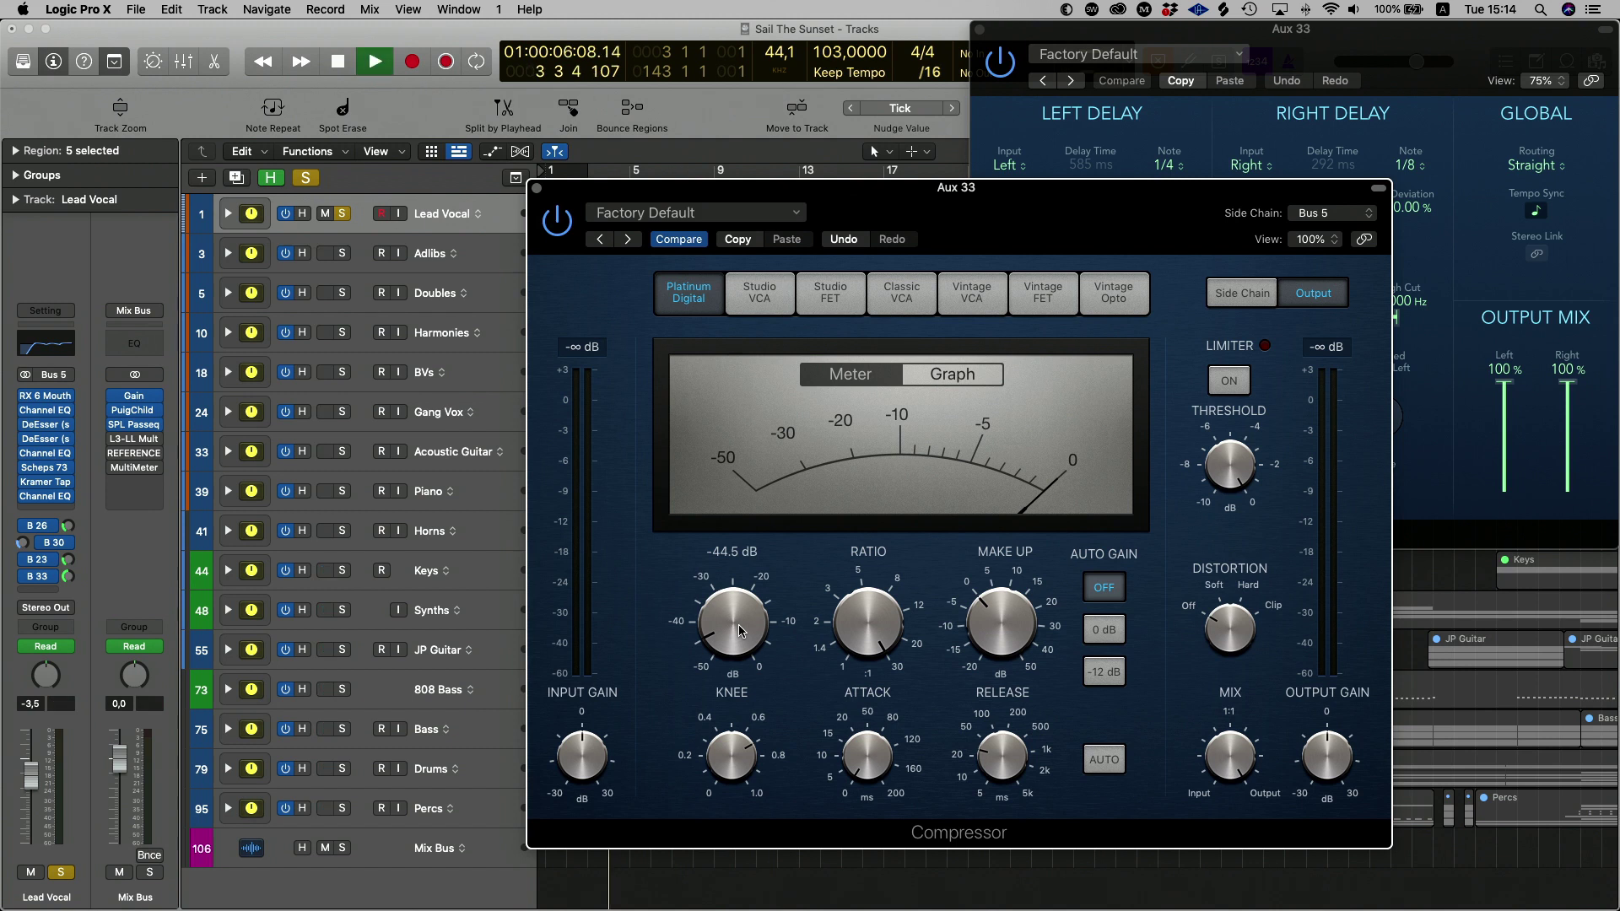
{"action": "left_click_drag", "start_coordinate": [738, 624], "coordinate": [737, 631]}
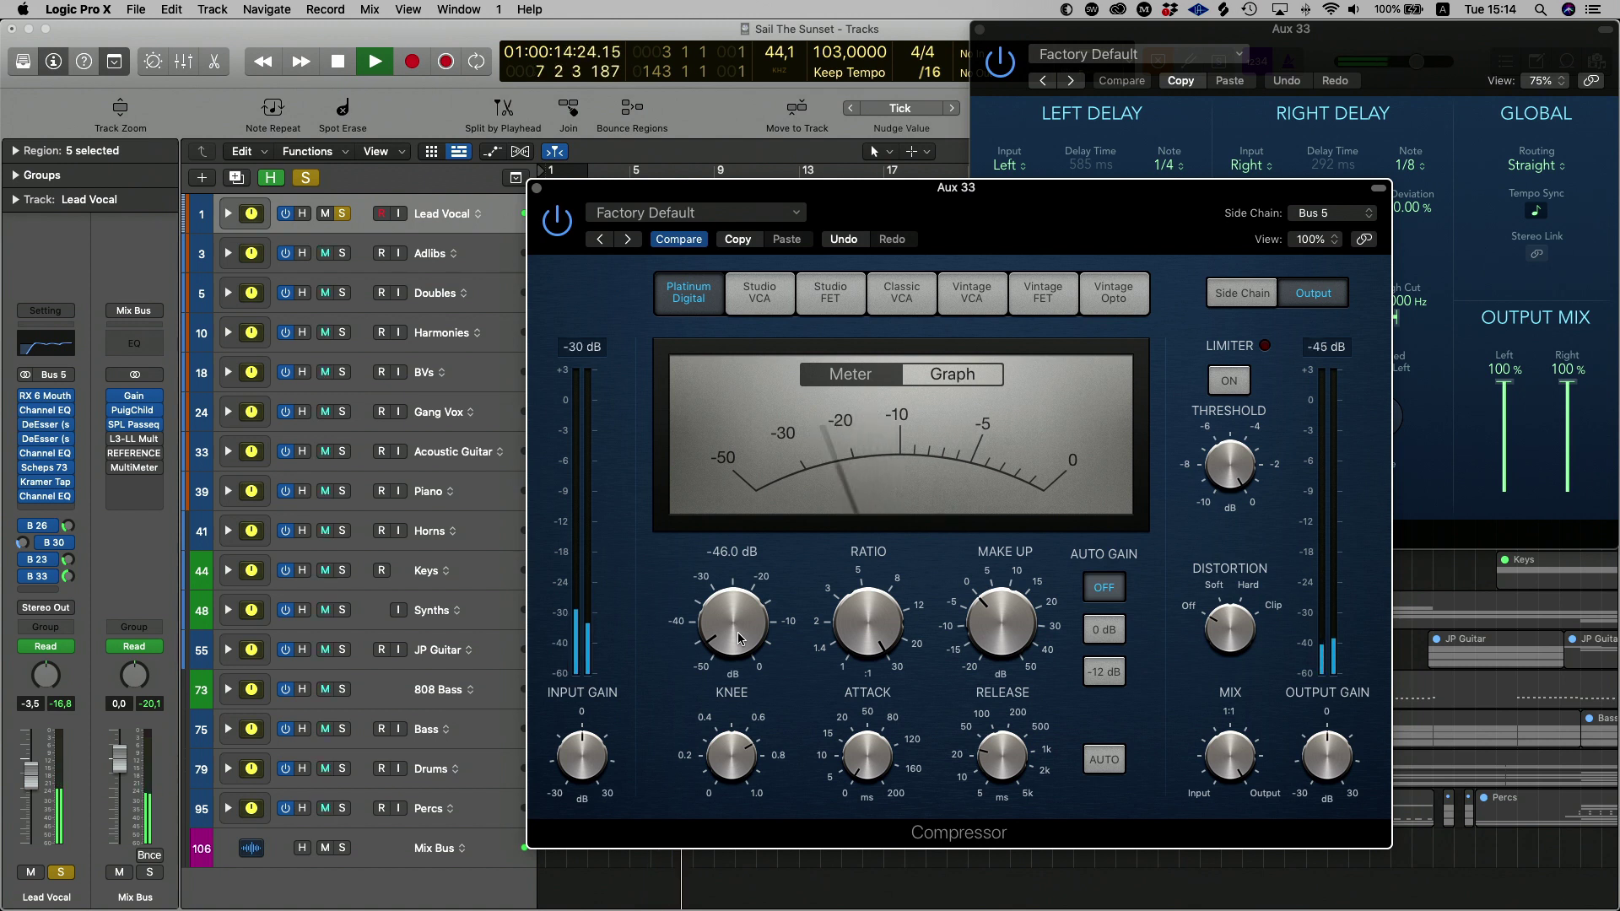
{"action": "key", "text": "space"}
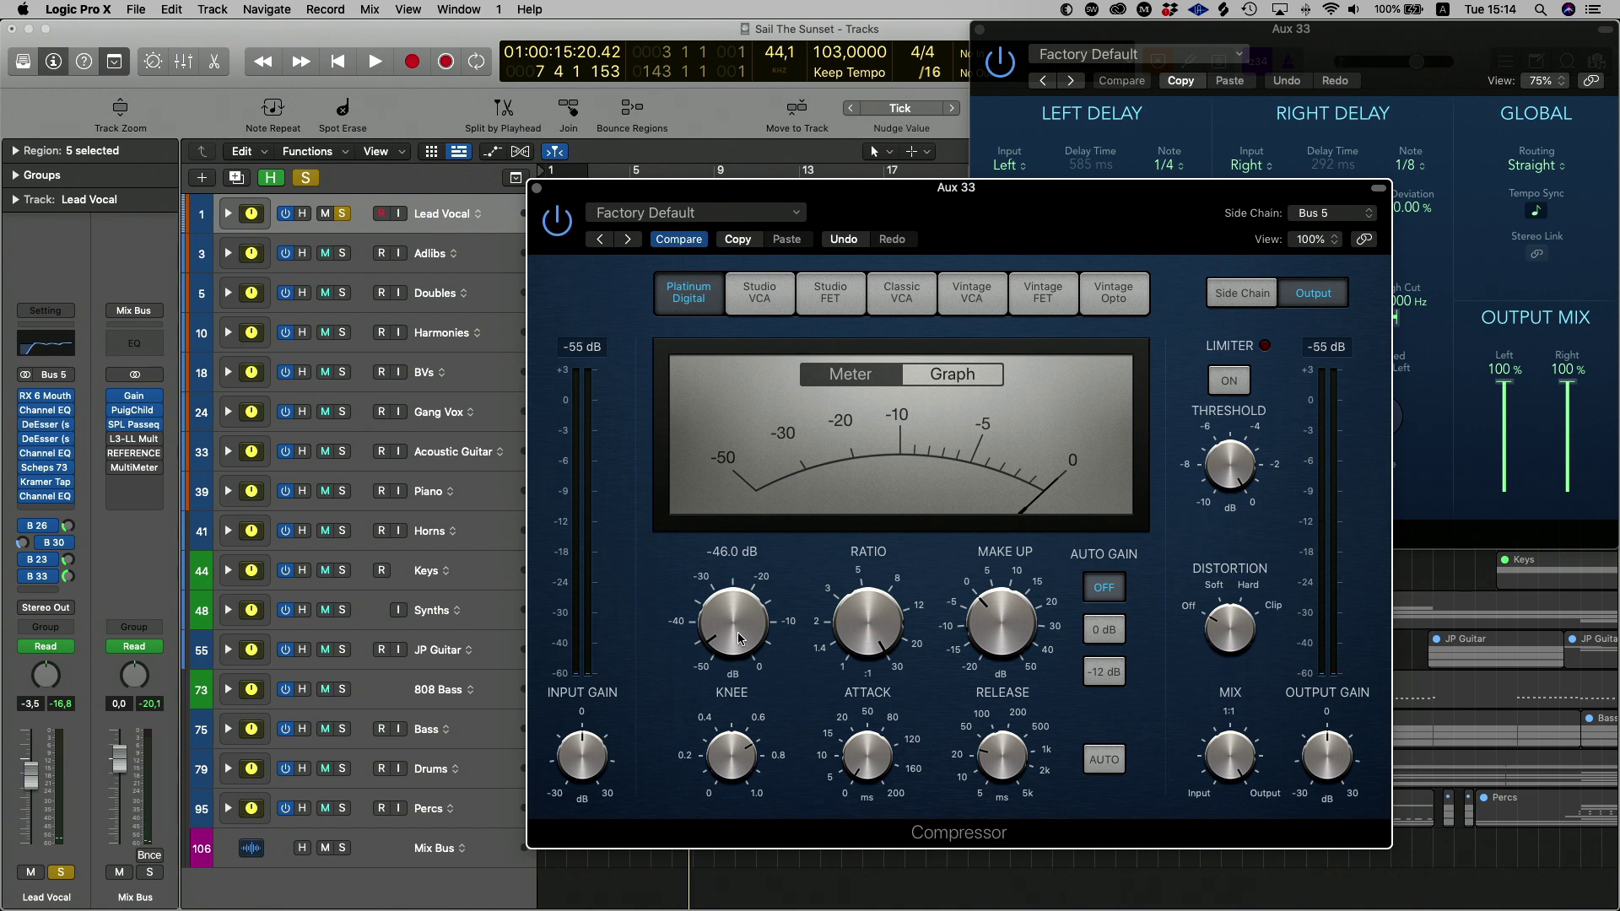
Shorten the compressor's release to 8.9 ms and play the soloed vocal to check the ducking.
{"action": "mouse_move", "coordinate": [1015, 754]}
{"action": "left_click_drag", "start_coordinate": [1010, 768], "coordinate": [1007, 781]}
{"action": "key", "text": "space"}
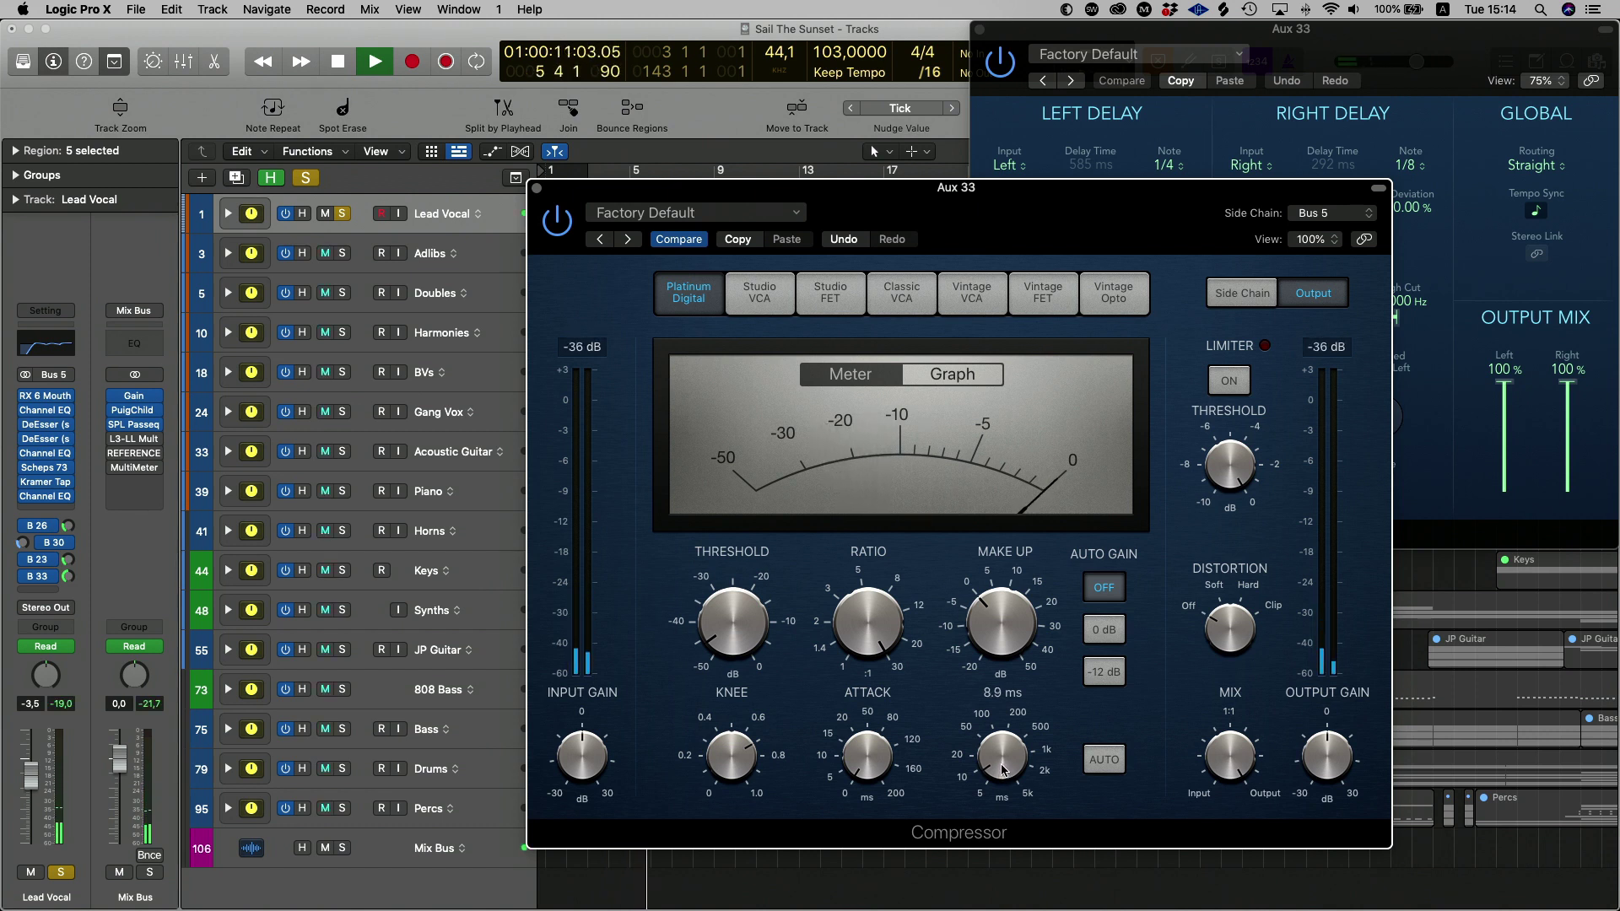
{"action": "mouse_move", "coordinate": [737, 628]}
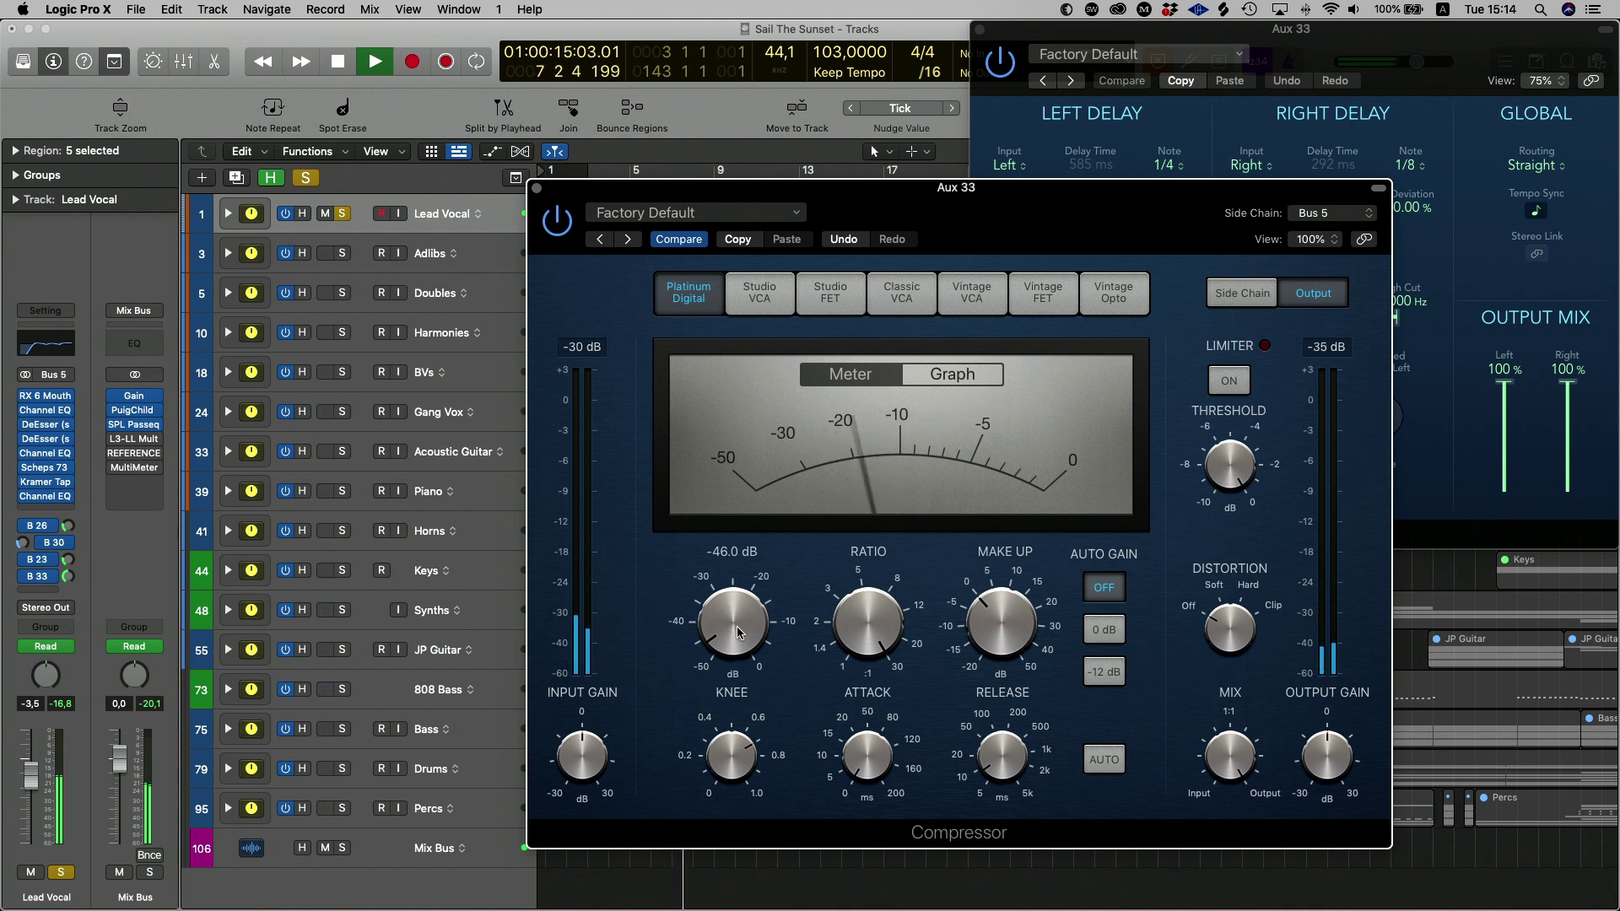
{"action": "key", "text": "space"}
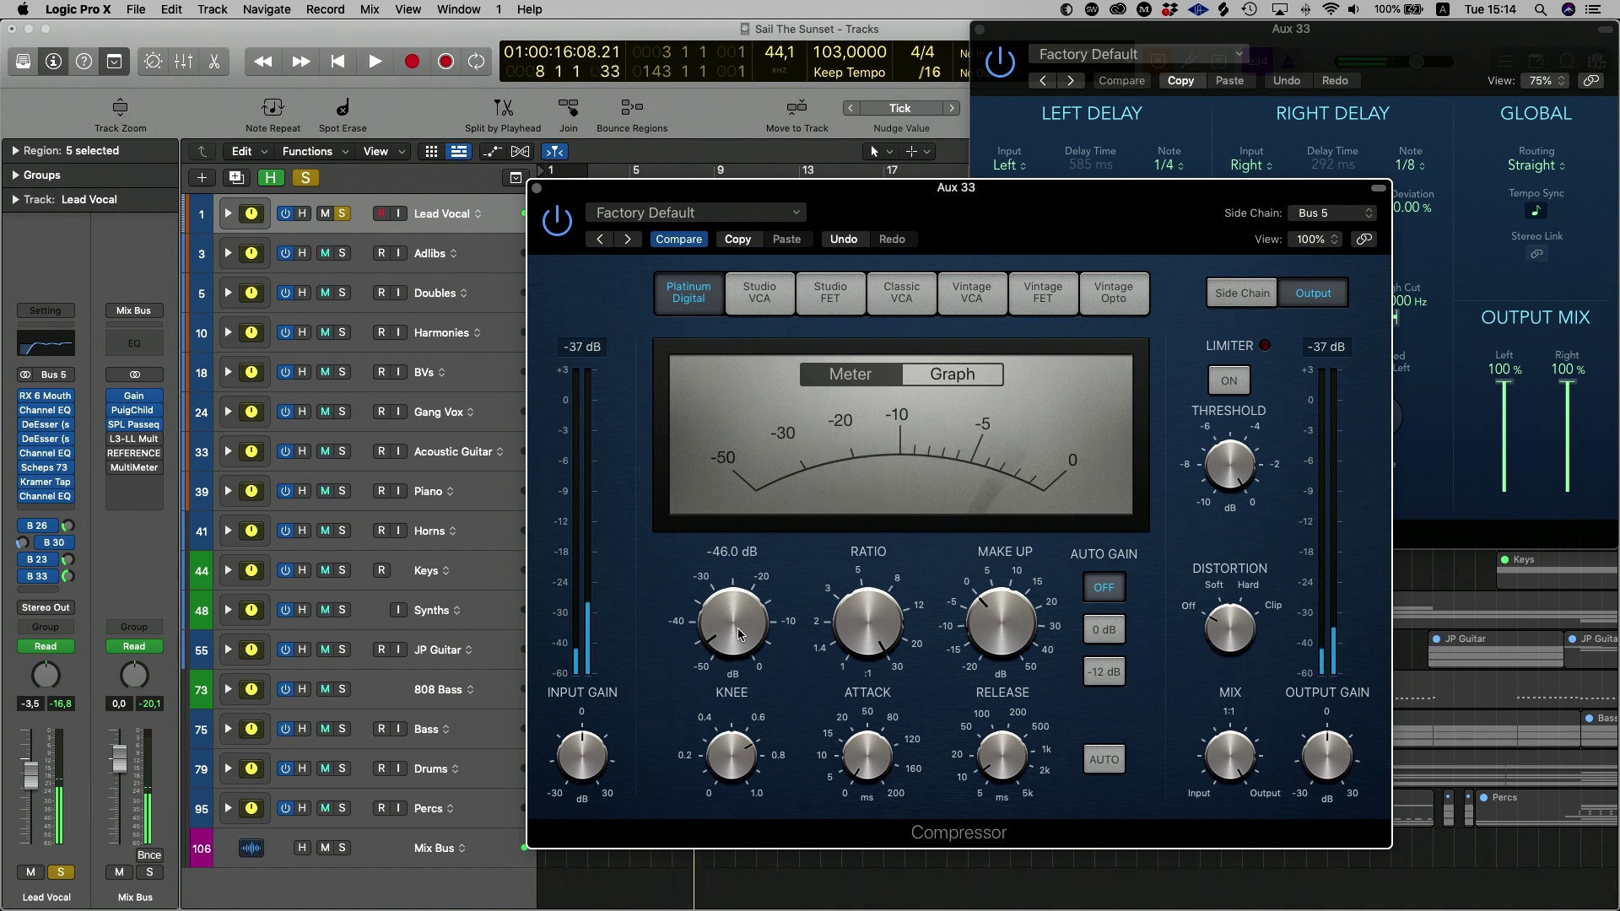
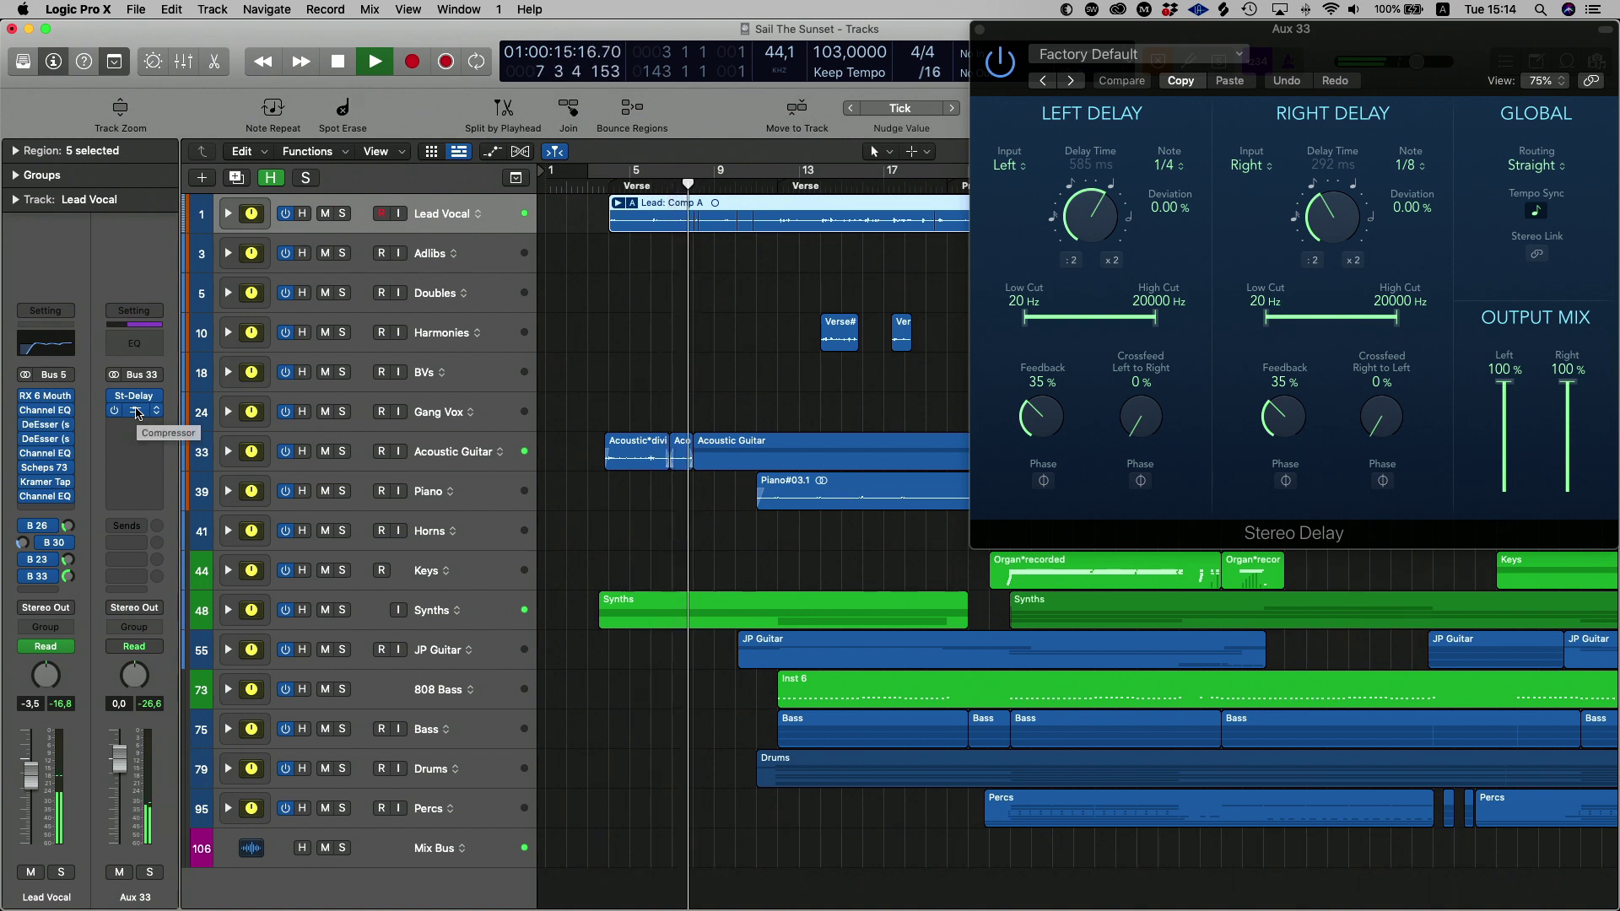
In the Stereo Delay on Aux 33, turn on Stereo Link and set both high cuts to 6300 Hz during playback.
{"action": "mouse_move", "coordinate": [141, 397]}
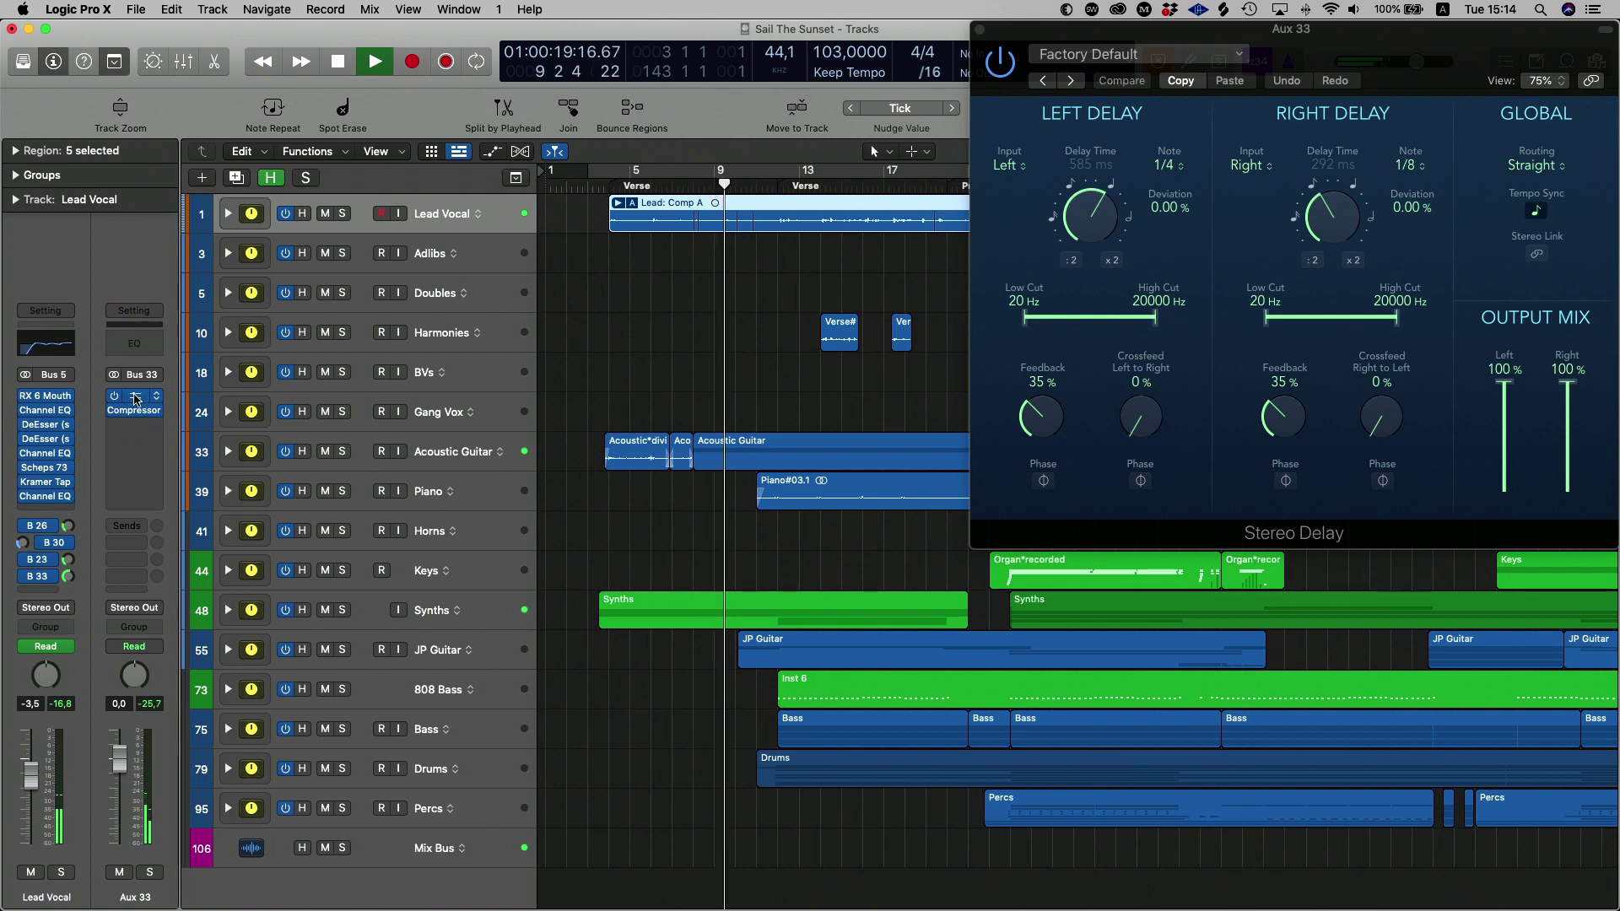
{"action": "left_click", "coordinate": [136, 400]}
{"action": "left_click", "coordinate": [137, 399]}
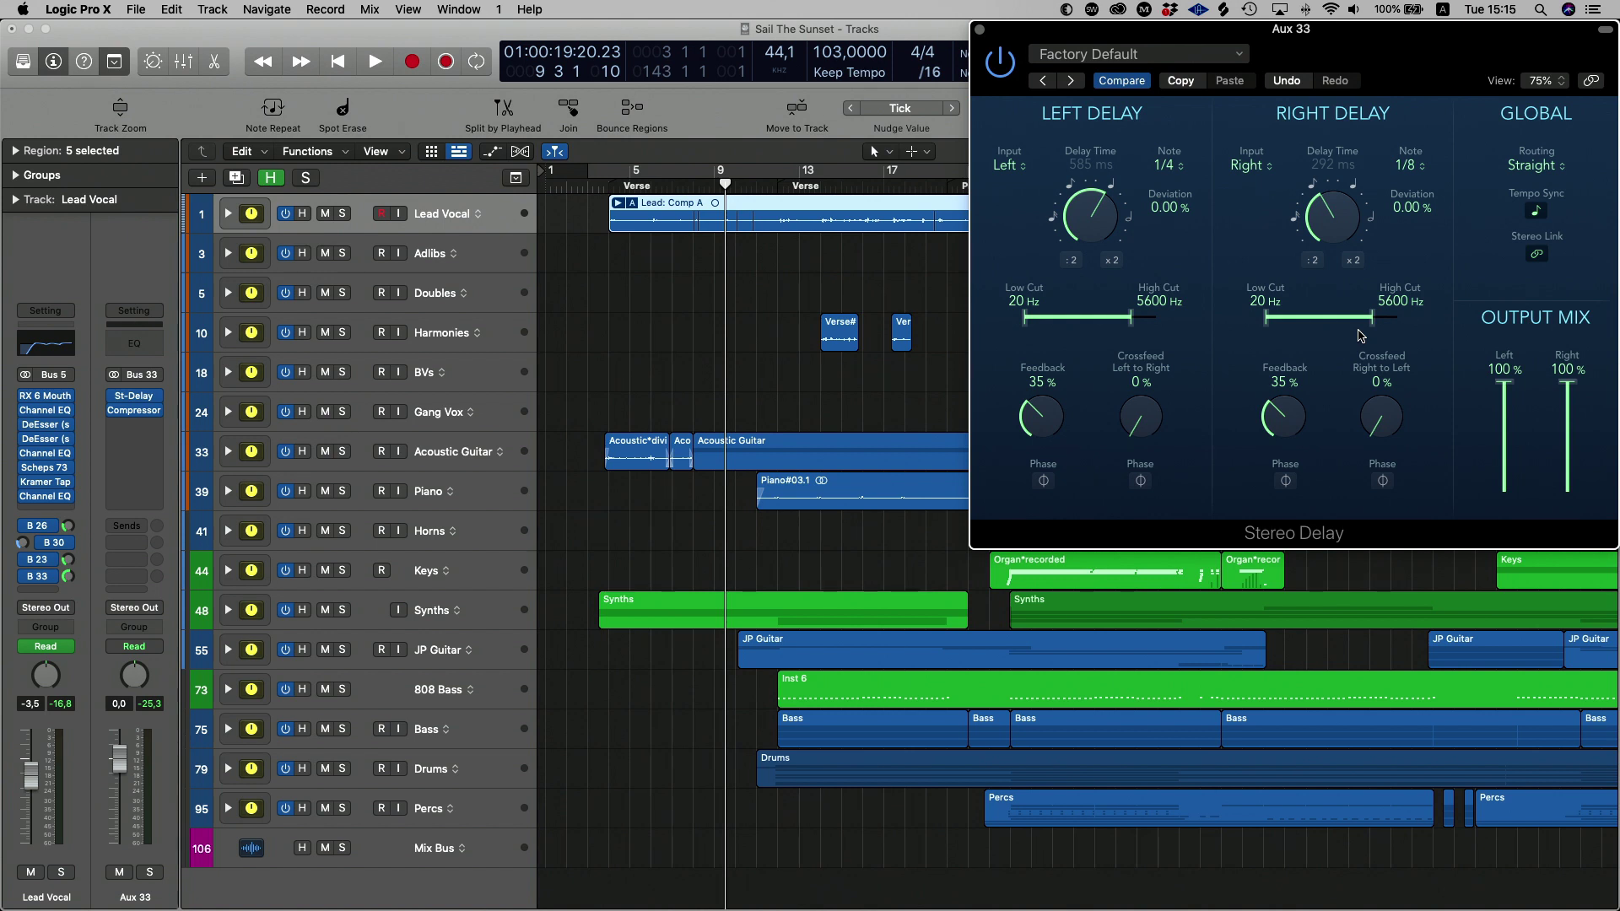
{"action": "key", "text": "comma"}
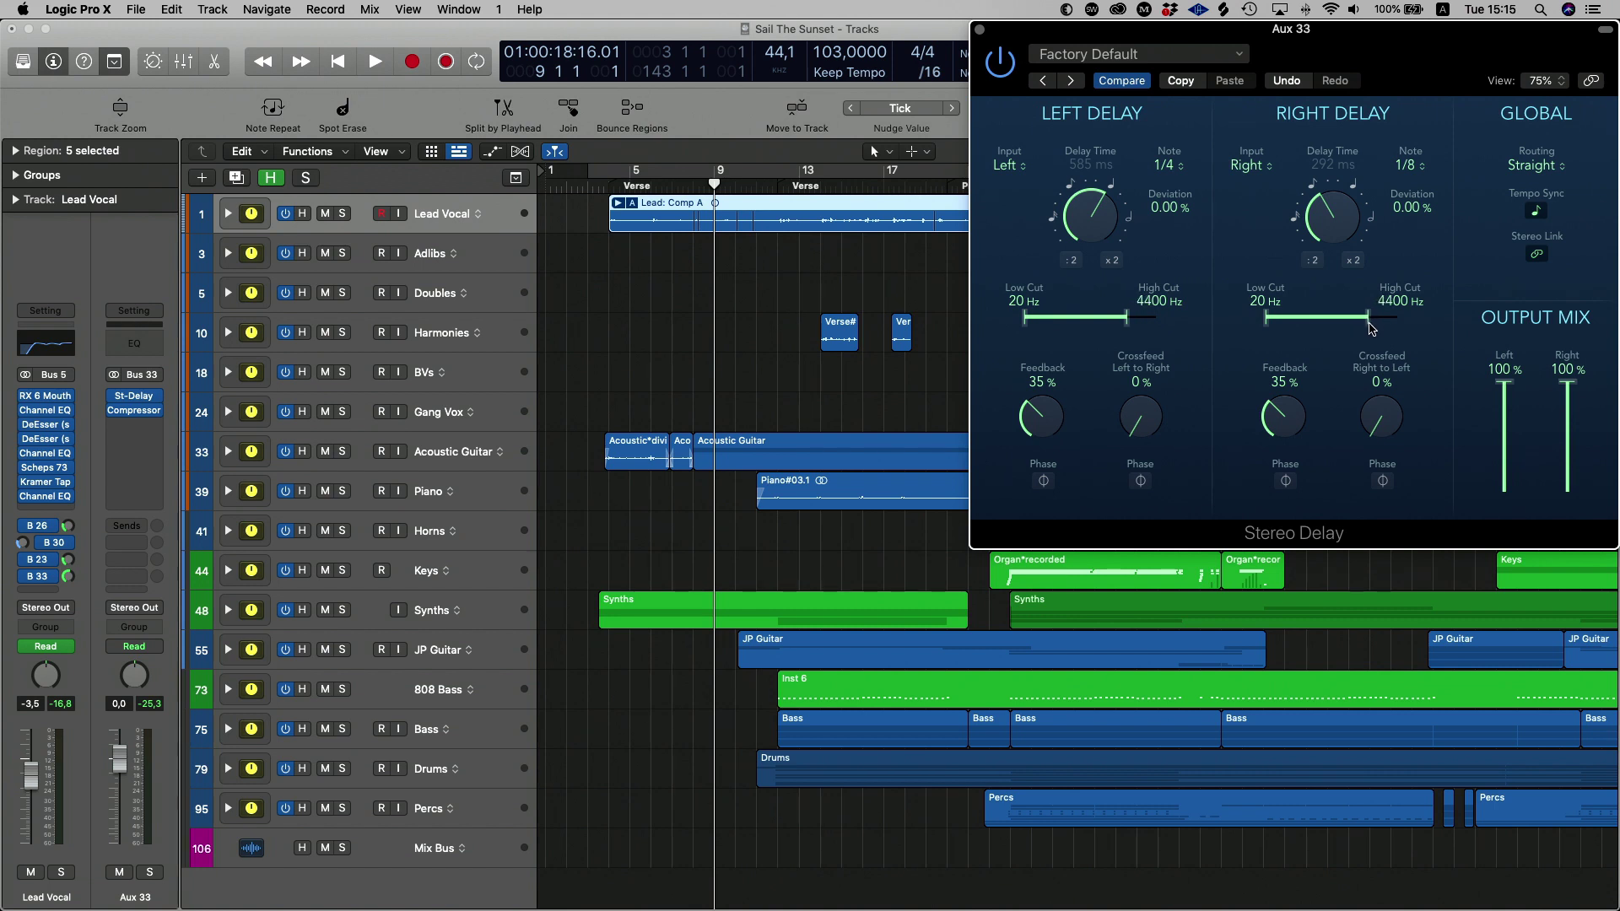
{"action": "key", "text": "space"}
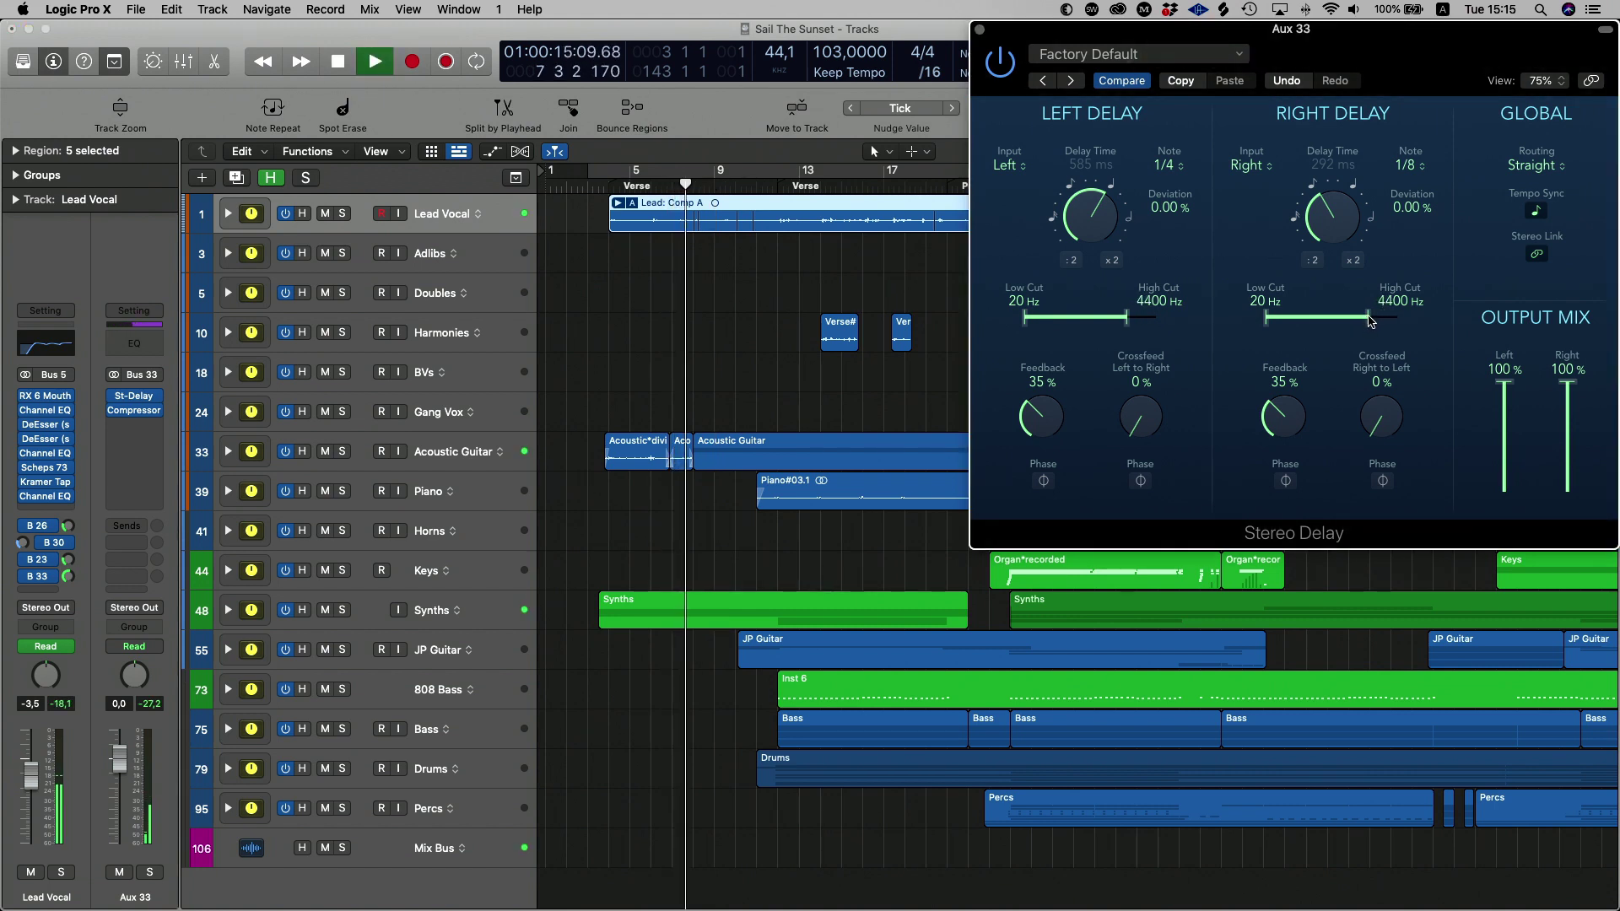
{"action": "left_click_drag", "start_coordinate": [1368, 321], "coordinate": [1375, 321]}
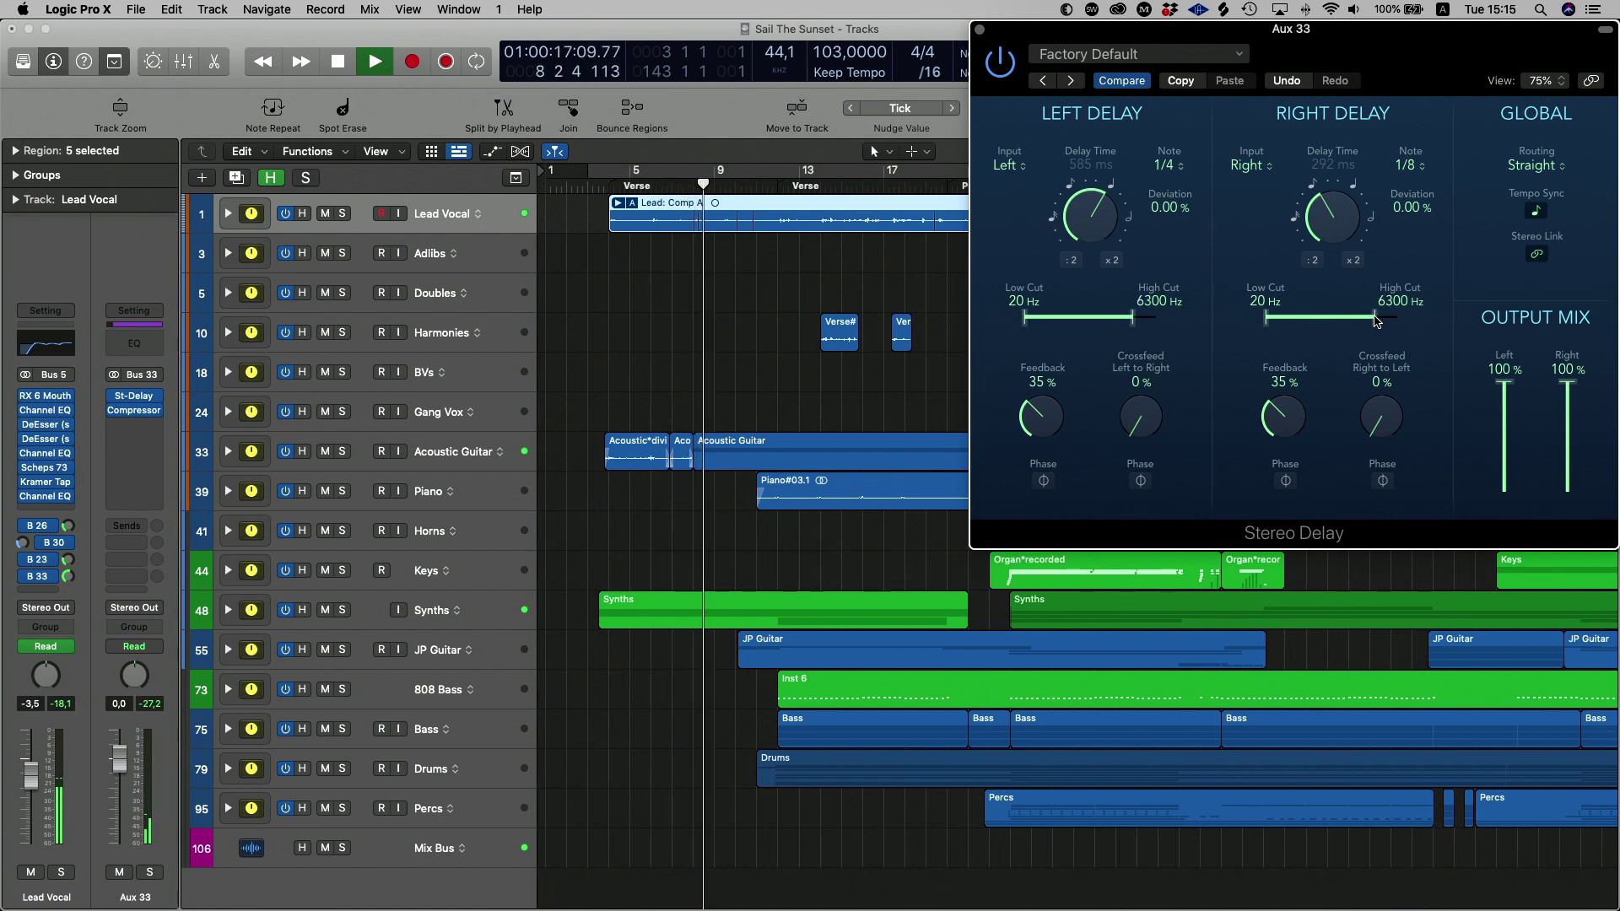
Raise both delay low cuts to 490 Hz, turn off Stereo Link, and set the left low cut to 580 Hz.
{"action": "left_click_drag", "start_coordinate": [1266, 318], "coordinate": [1320, 318]}
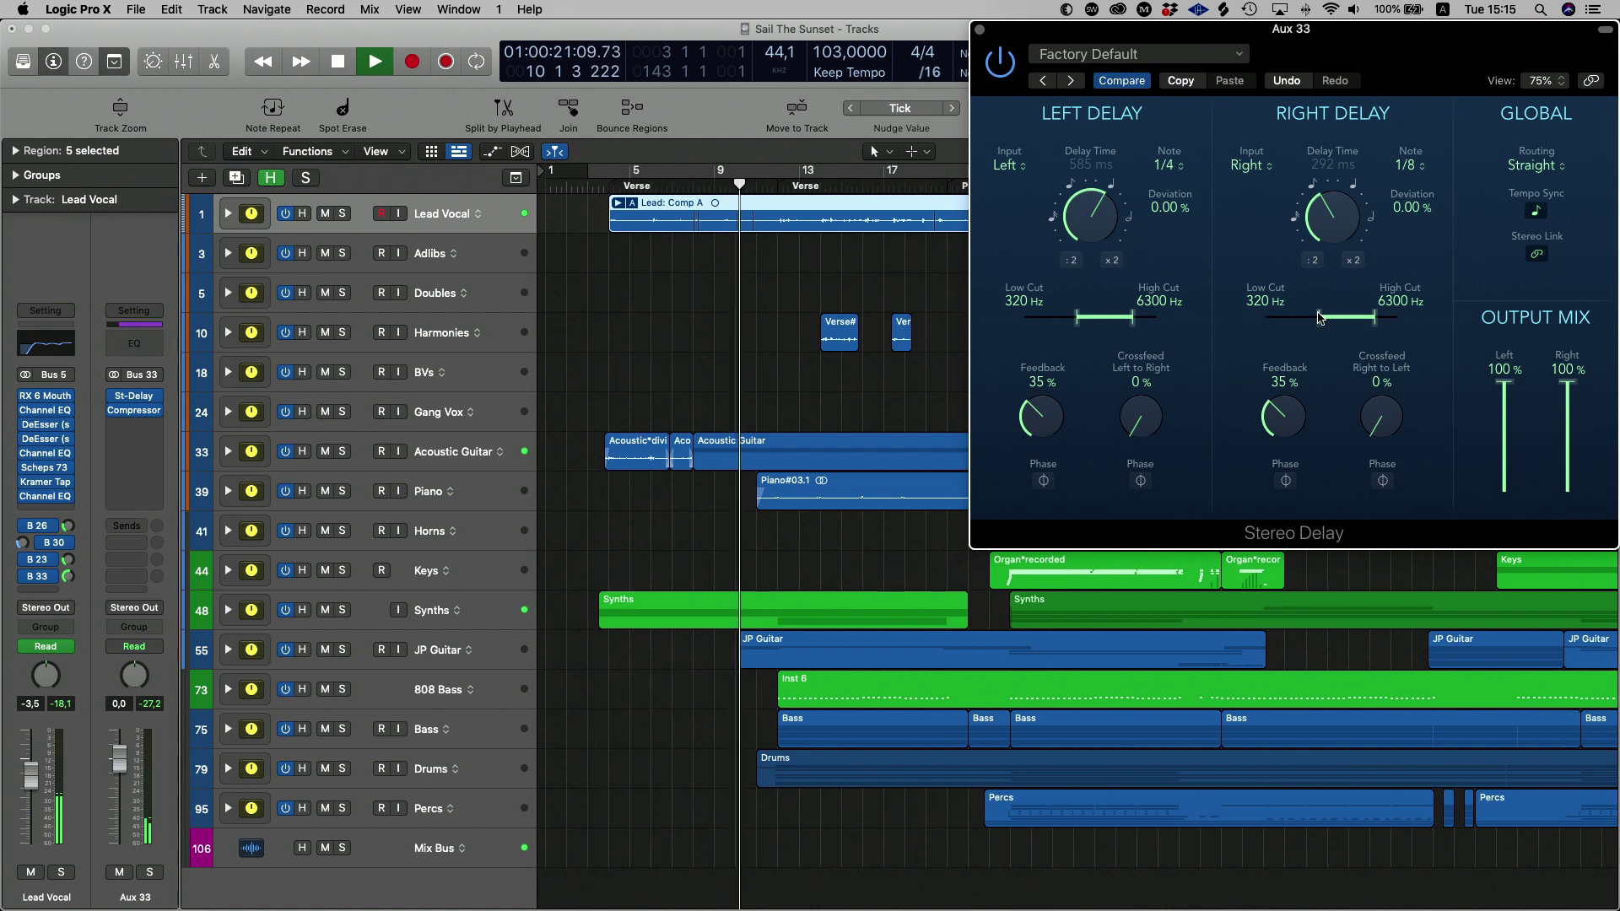
{"action": "key", "text": "space"}
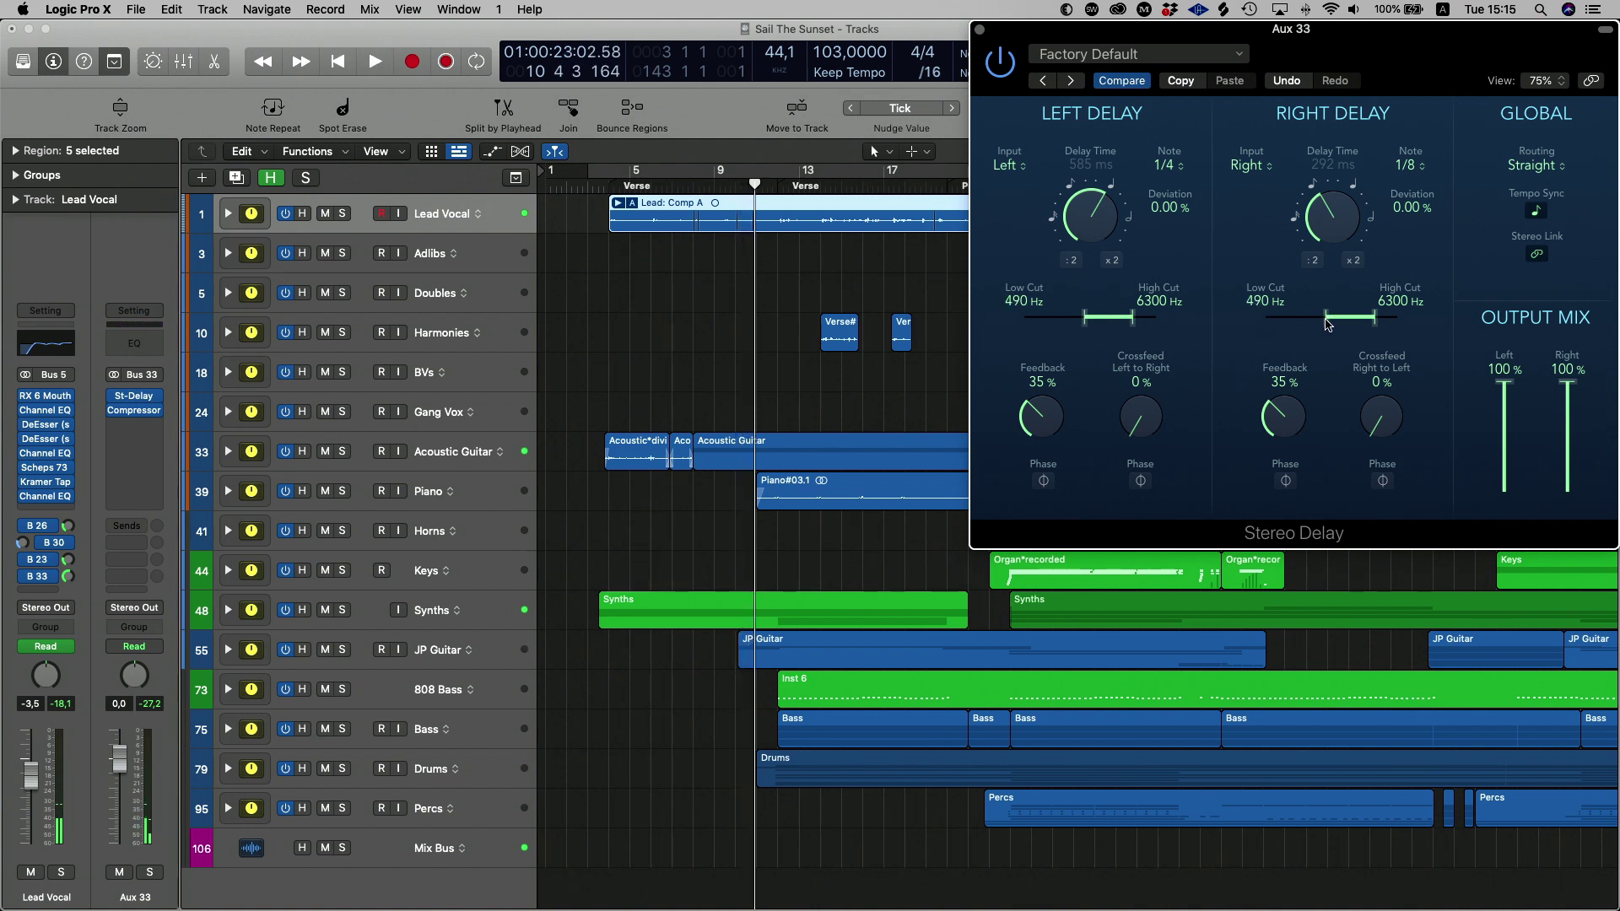
{"action": "key", "text": "space"}
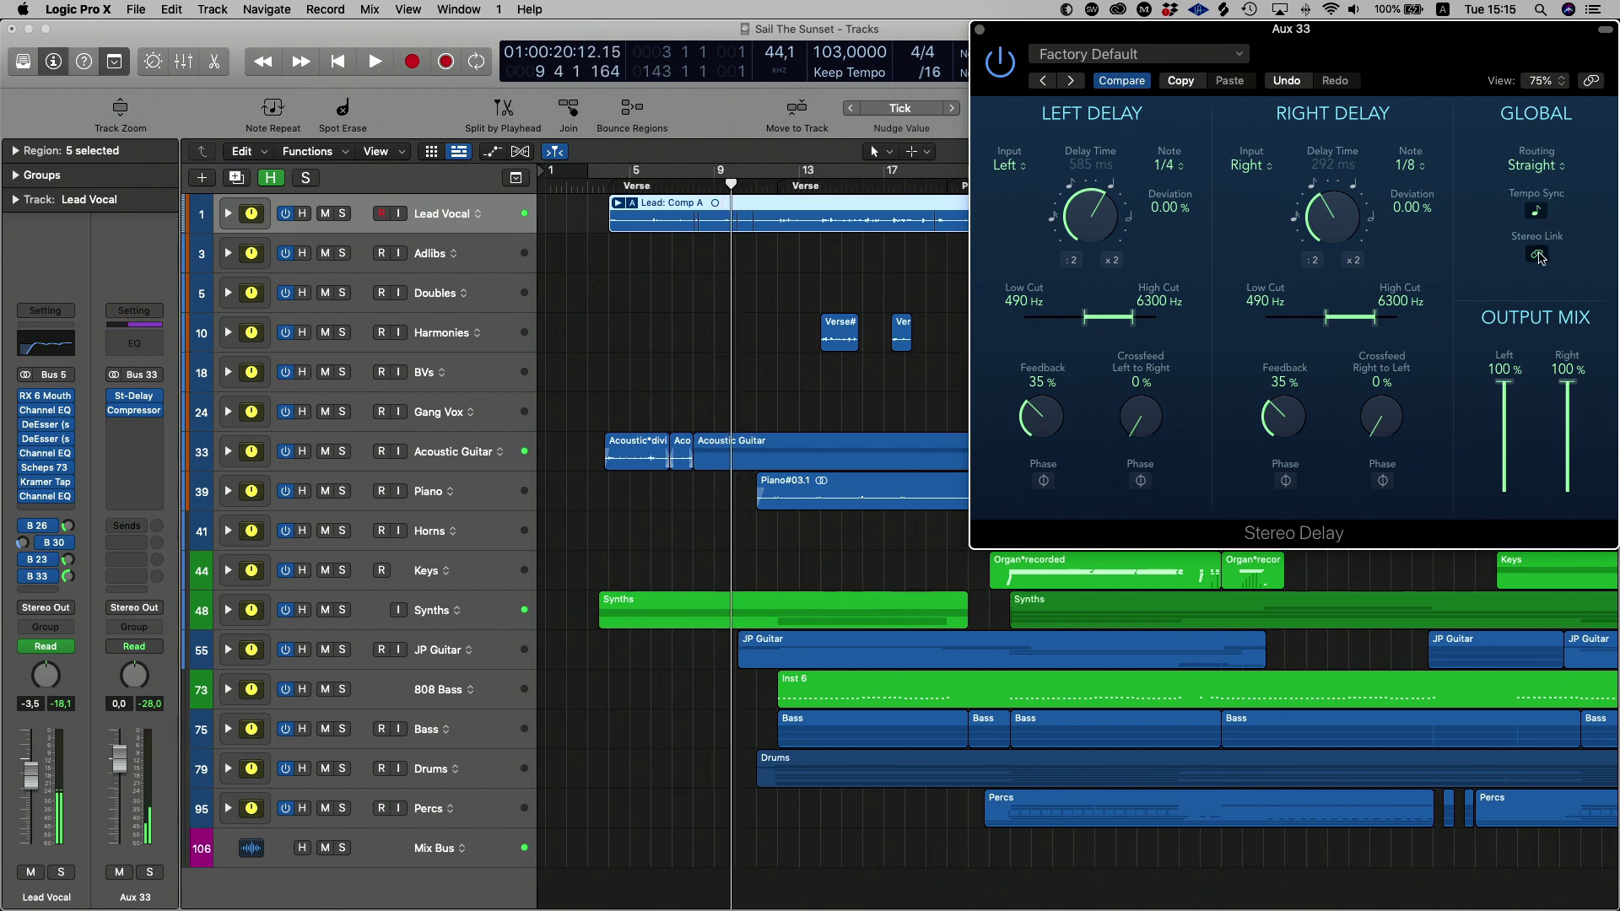
{"action": "left_click_drag", "start_coordinate": [1085, 318], "coordinate": [1087, 320]}
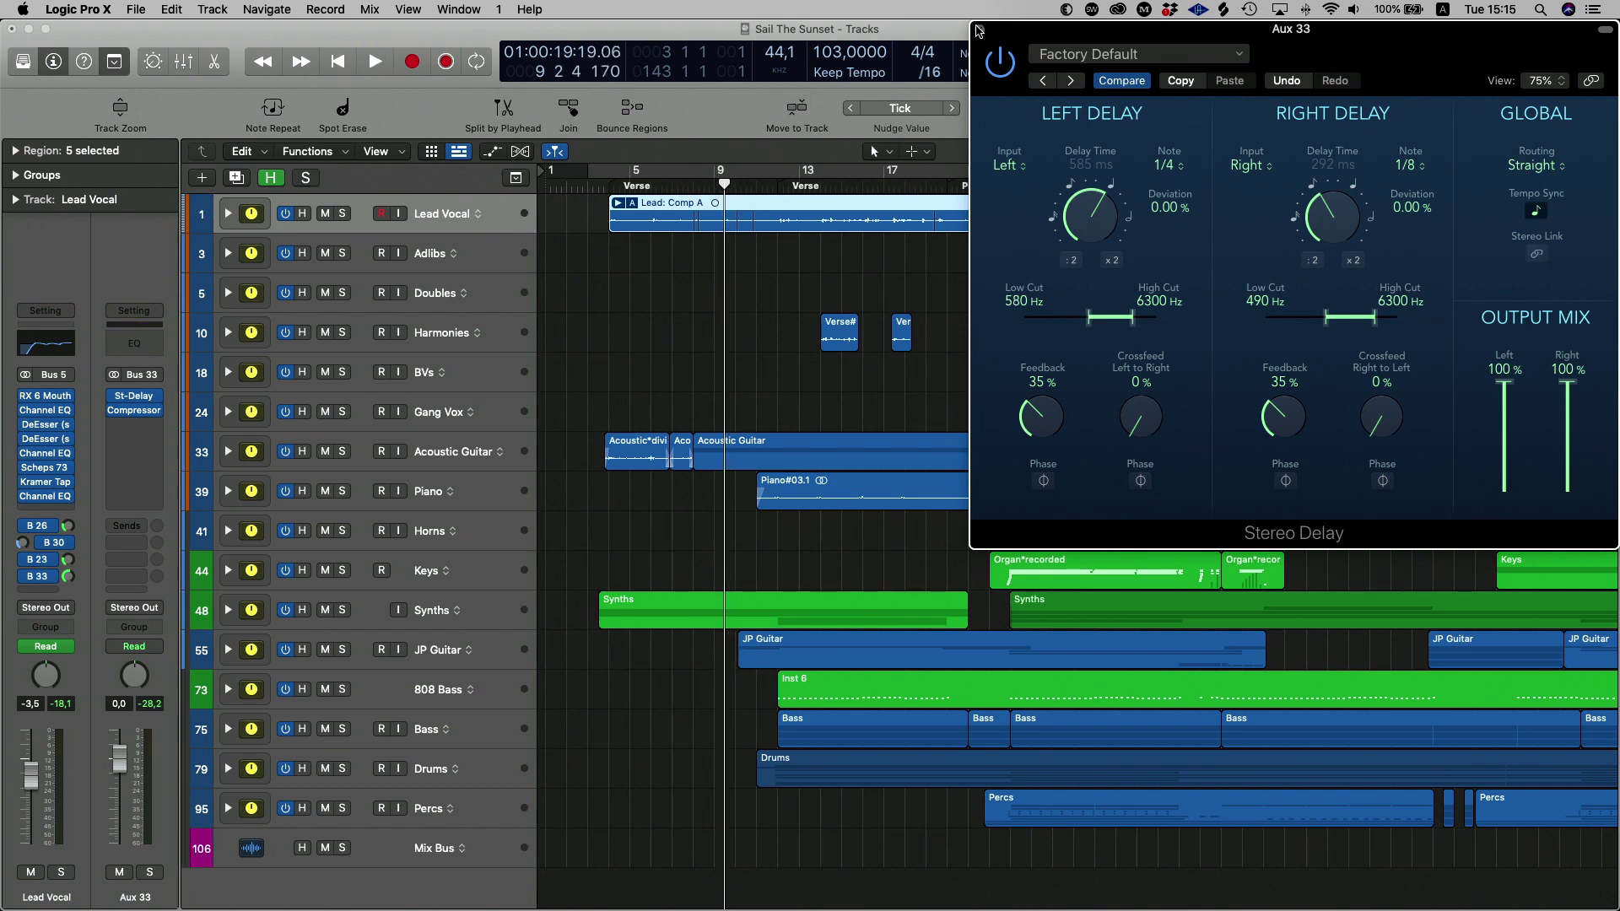
Hide the plug-in windows and set the Lead Vocal's Bus 33 send to -4.5 dB while playing the full mix.
{"action": "key", "text": "v"}
{"action": "key", "text": "space"}
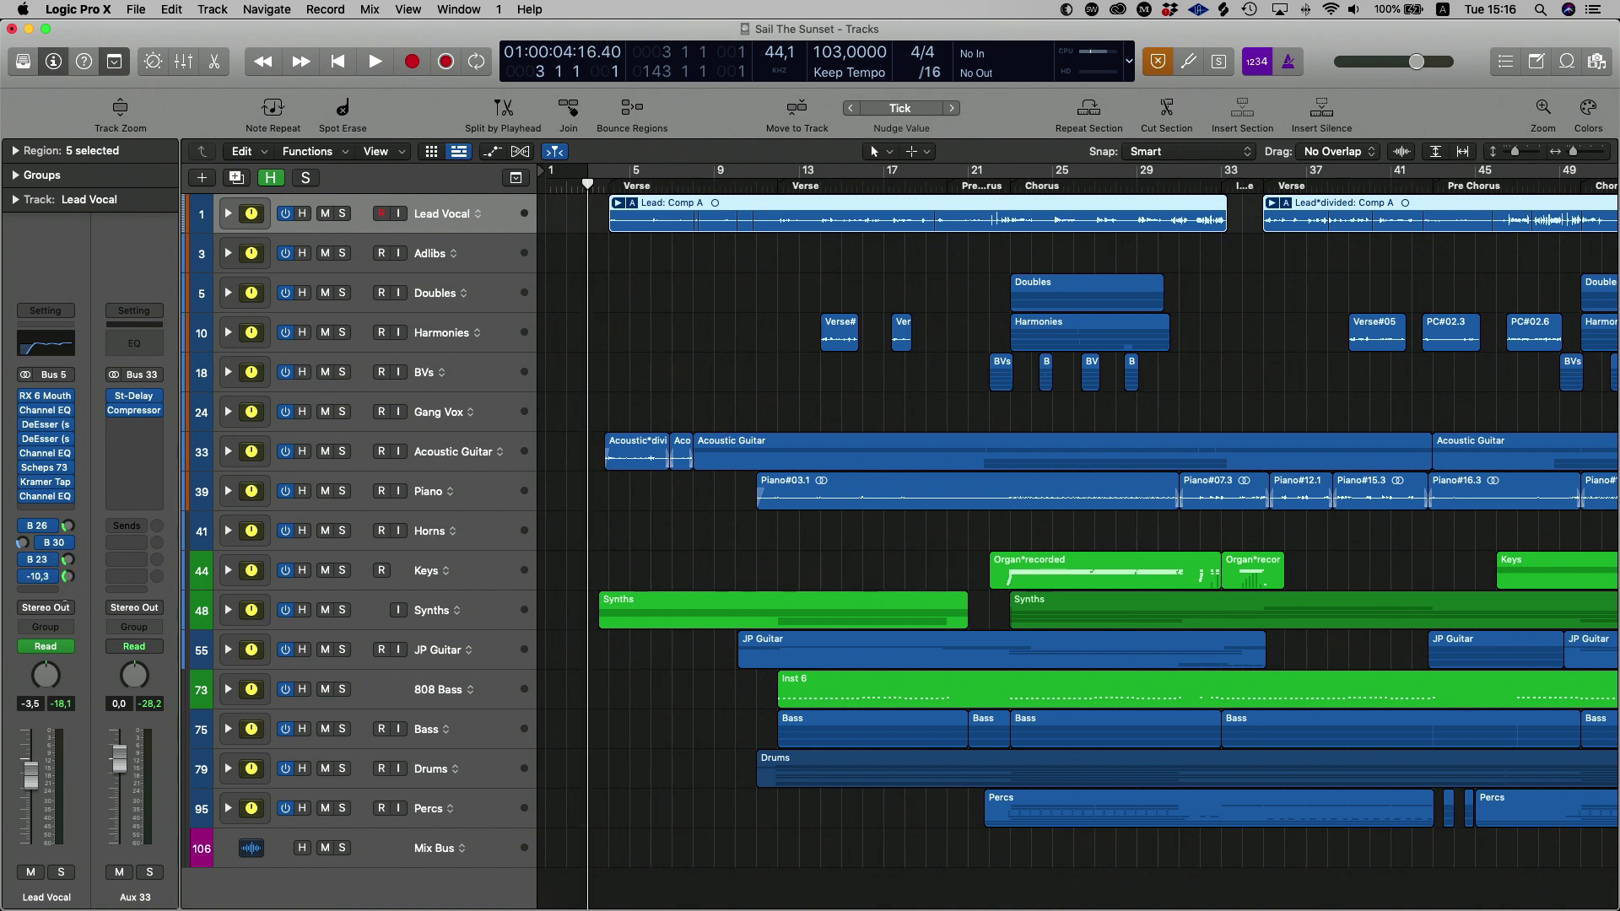
{"action": "key", "text": "space"}
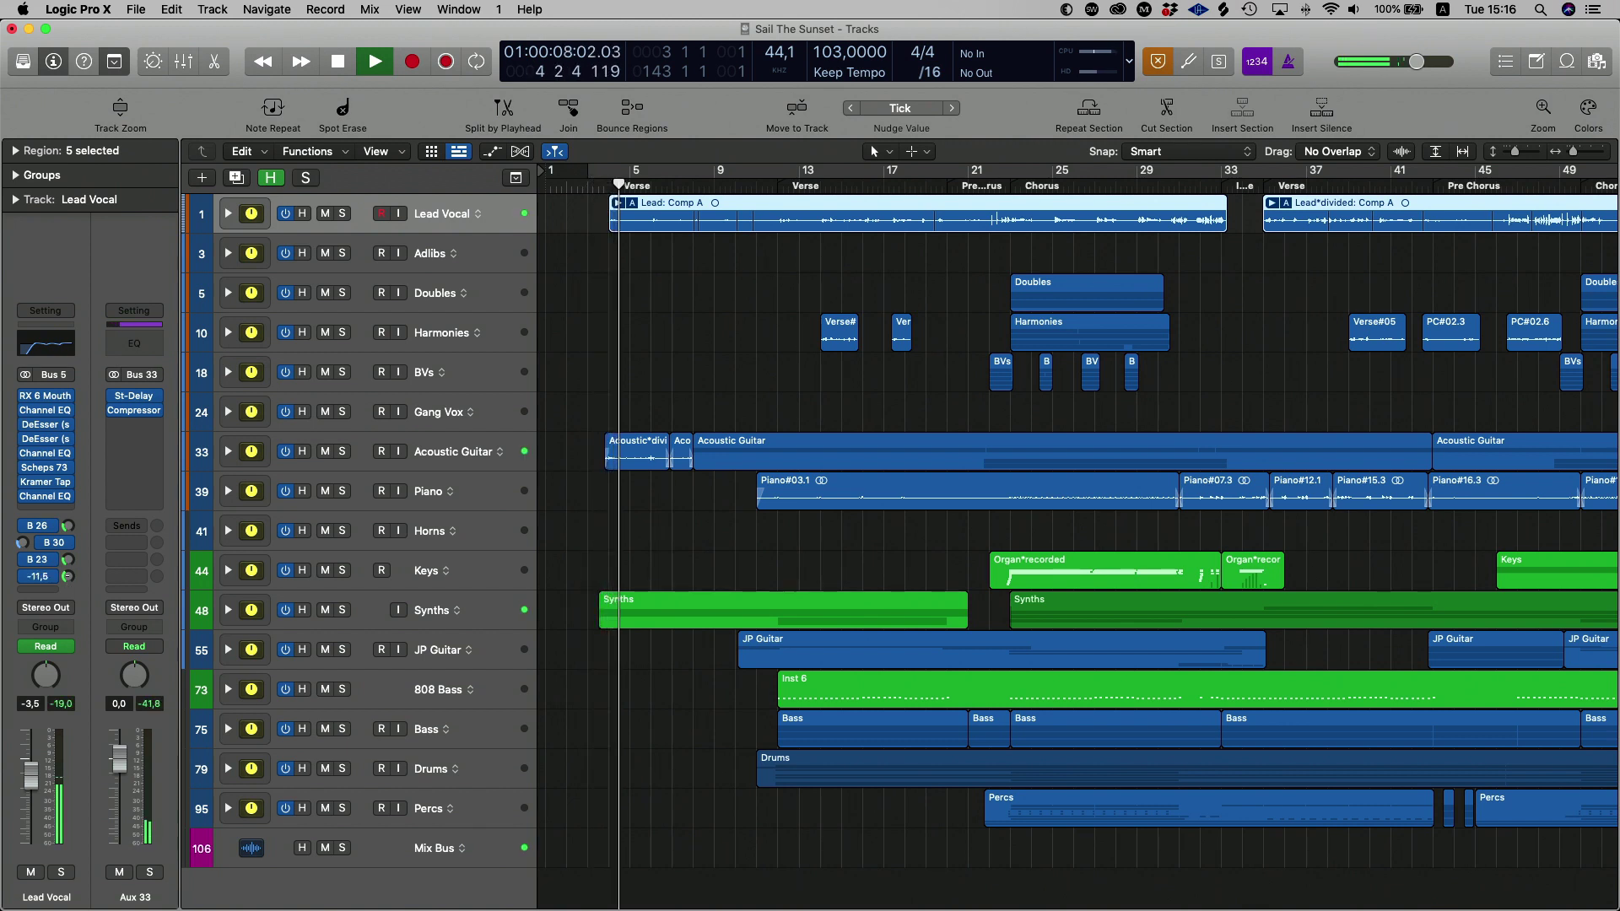
{"action": "left_click_drag", "start_coordinate": [69, 577], "coordinate": [69, 581]}
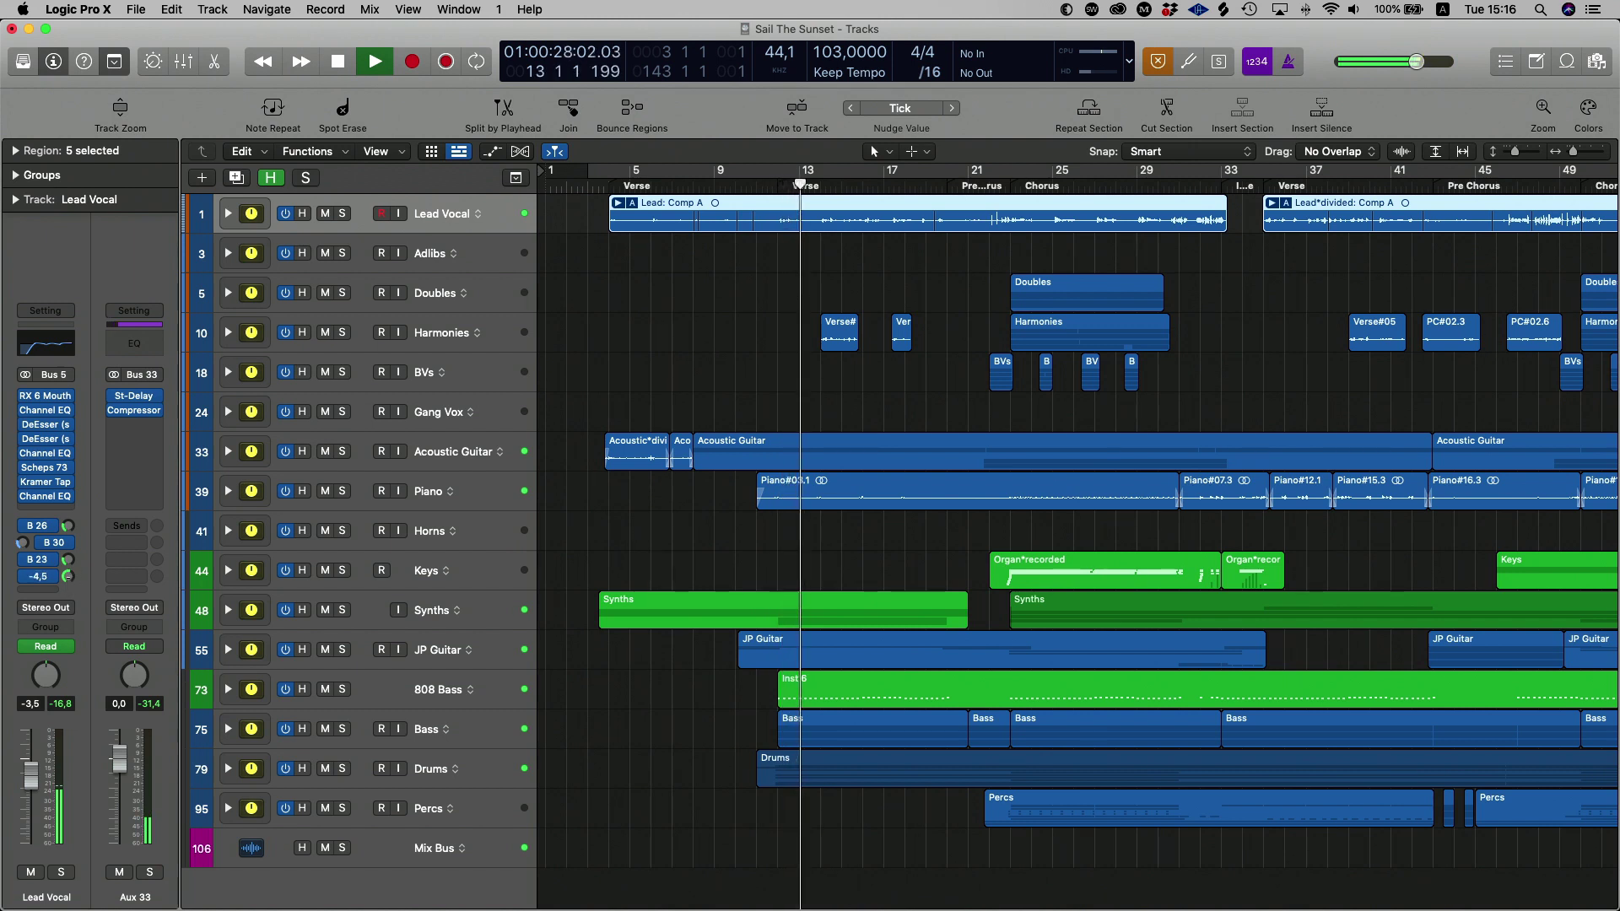
{"action": "key", "text": "space"}
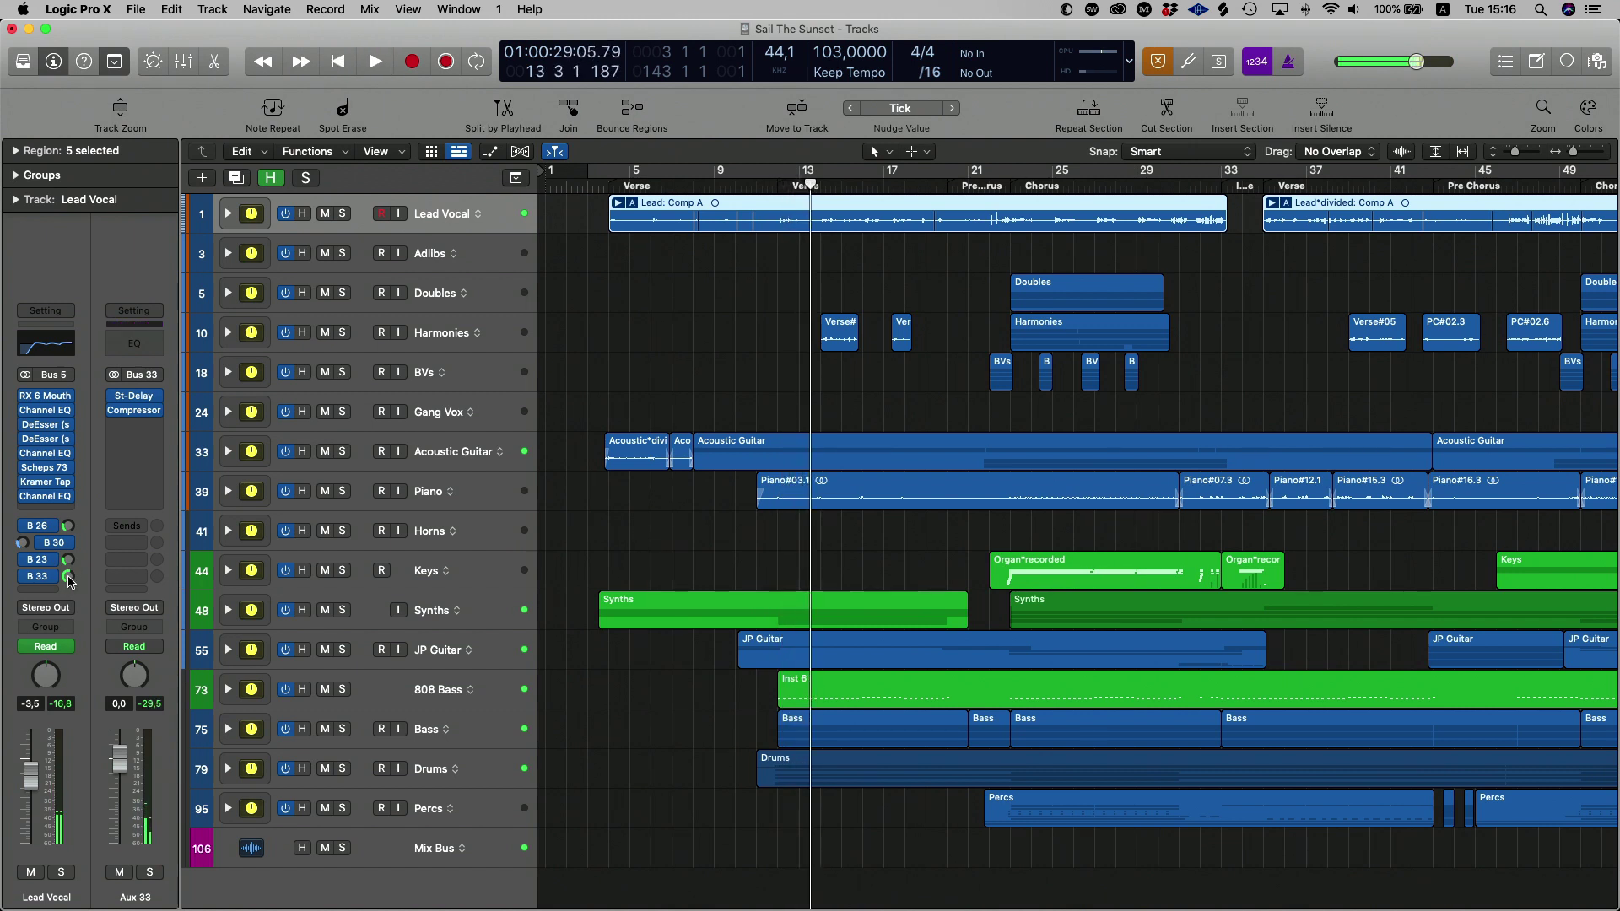
Play the mix, reopen the Stereo Delay on Aux 33, and raise the right delay's low cut to 770 Hz.
{"action": "key", "text": "space"}
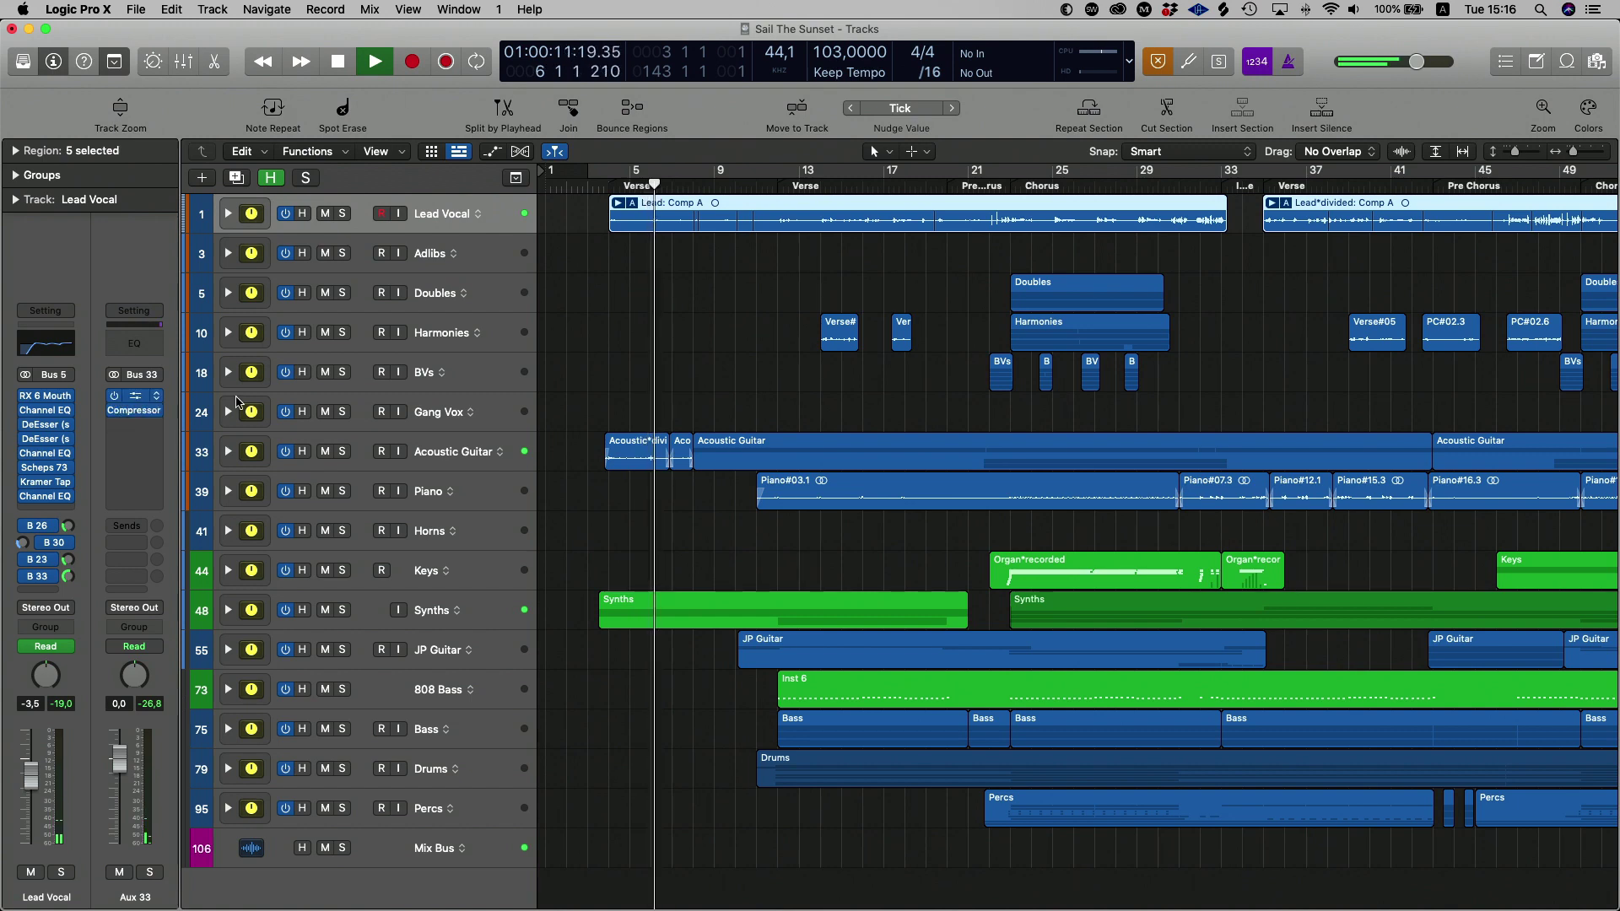
{"action": "left_click", "coordinate": [134, 396]}
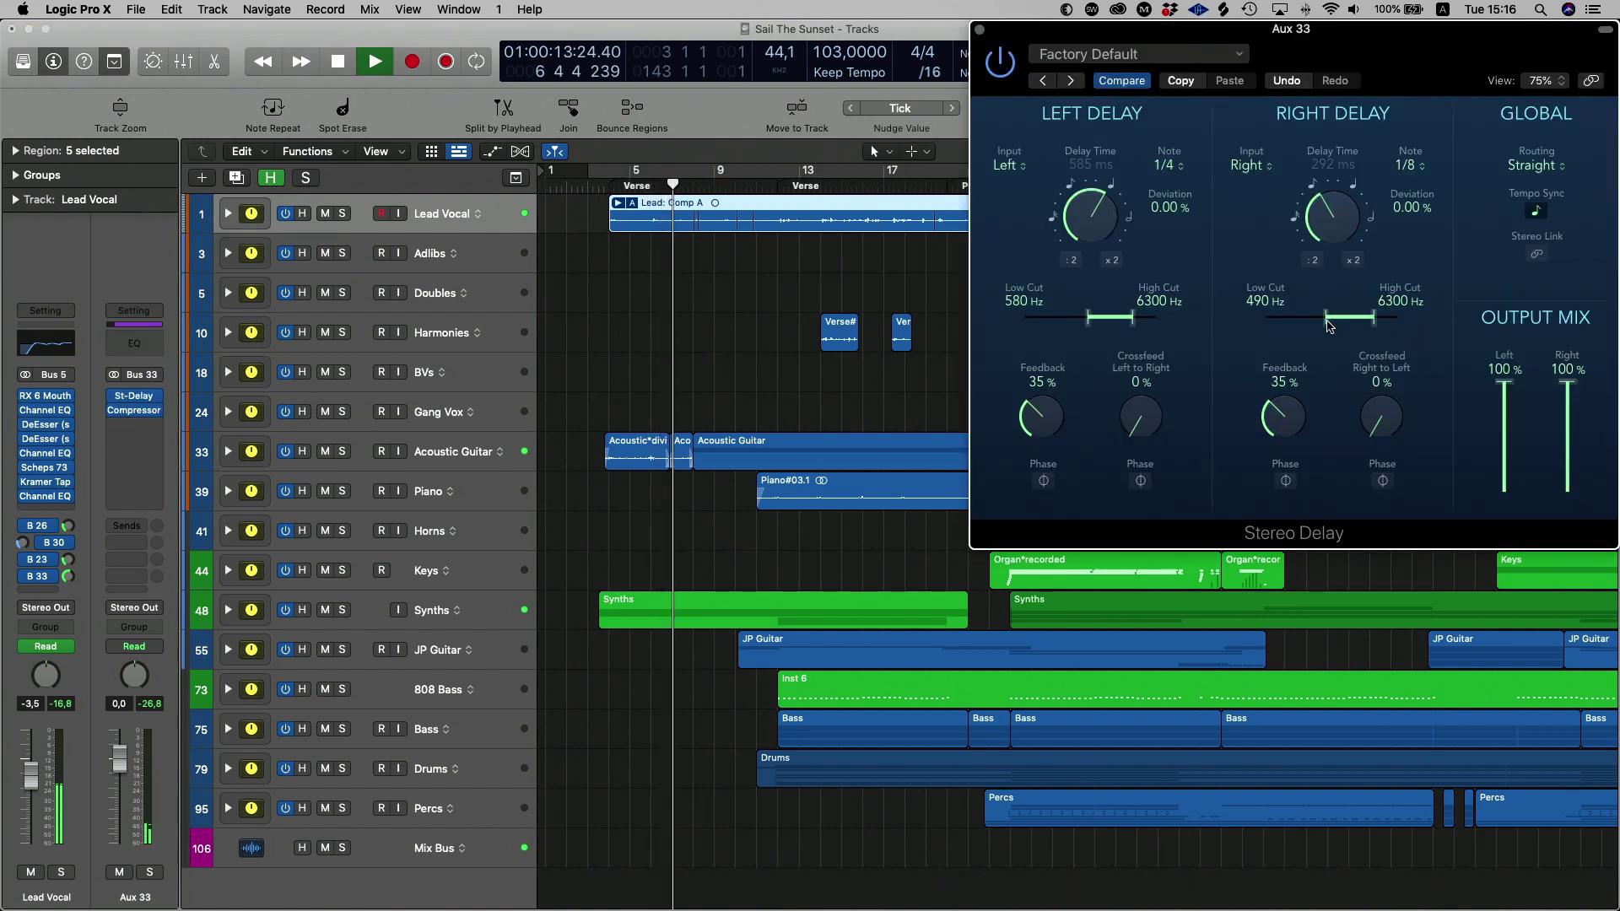
{"action": "left_click_drag", "start_coordinate": [1326, 327], "coordinate": [1376, 328]}
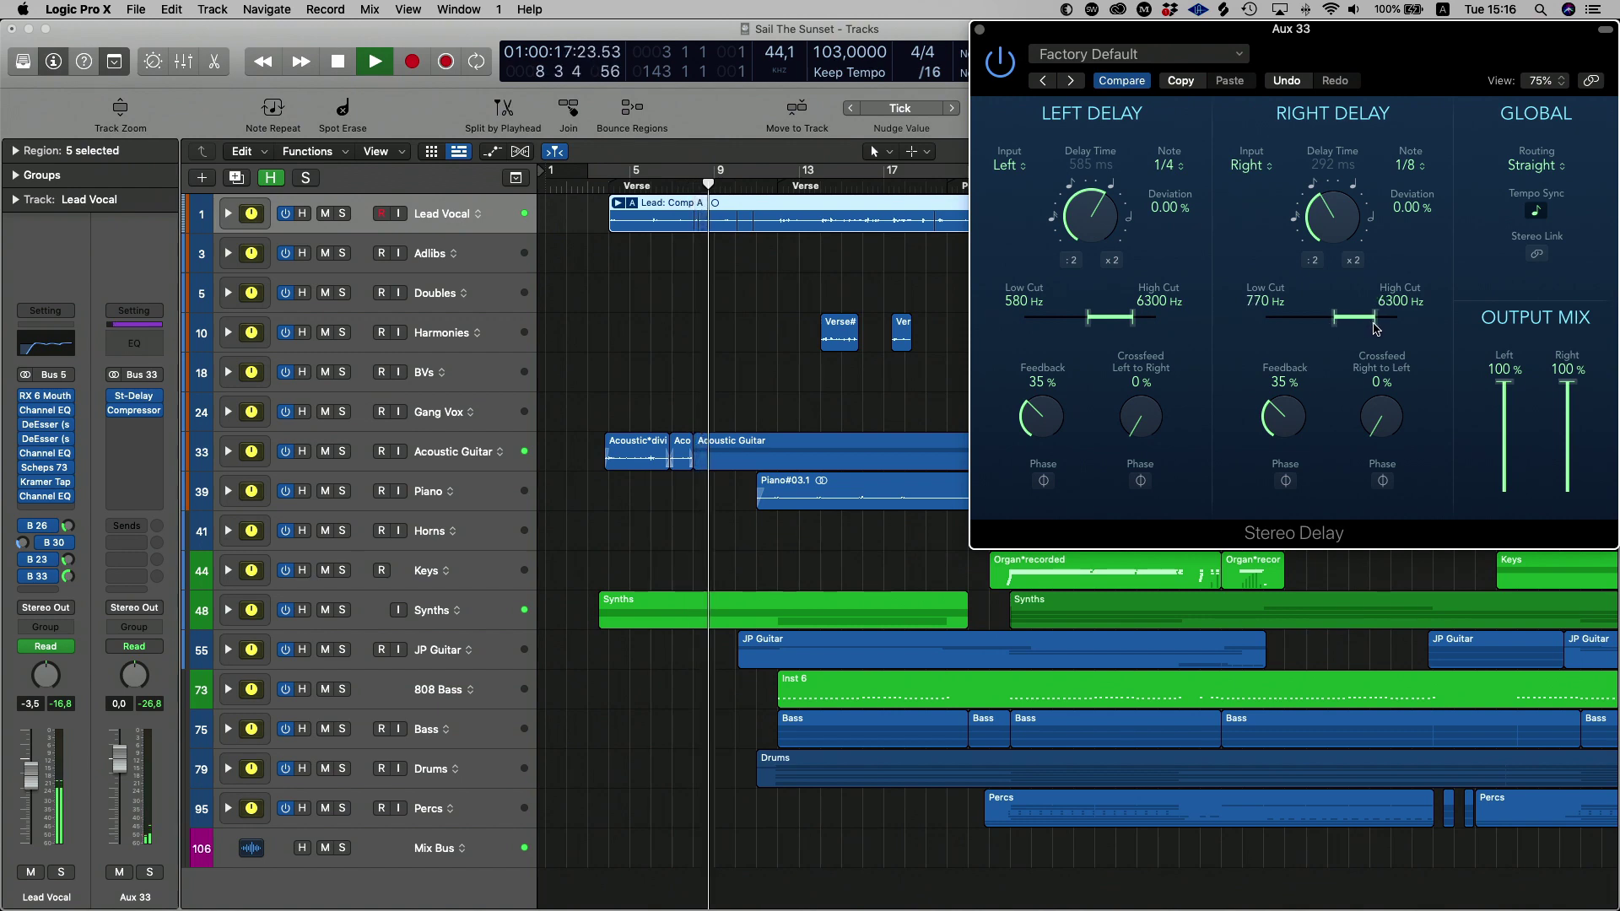
Close the Stereo Delay window, stop playback, and insert a stereo ValhallaVintageVerb after the Compressor on Aux 33.
{"action": "left_click", "coordinate": [979, 31]}
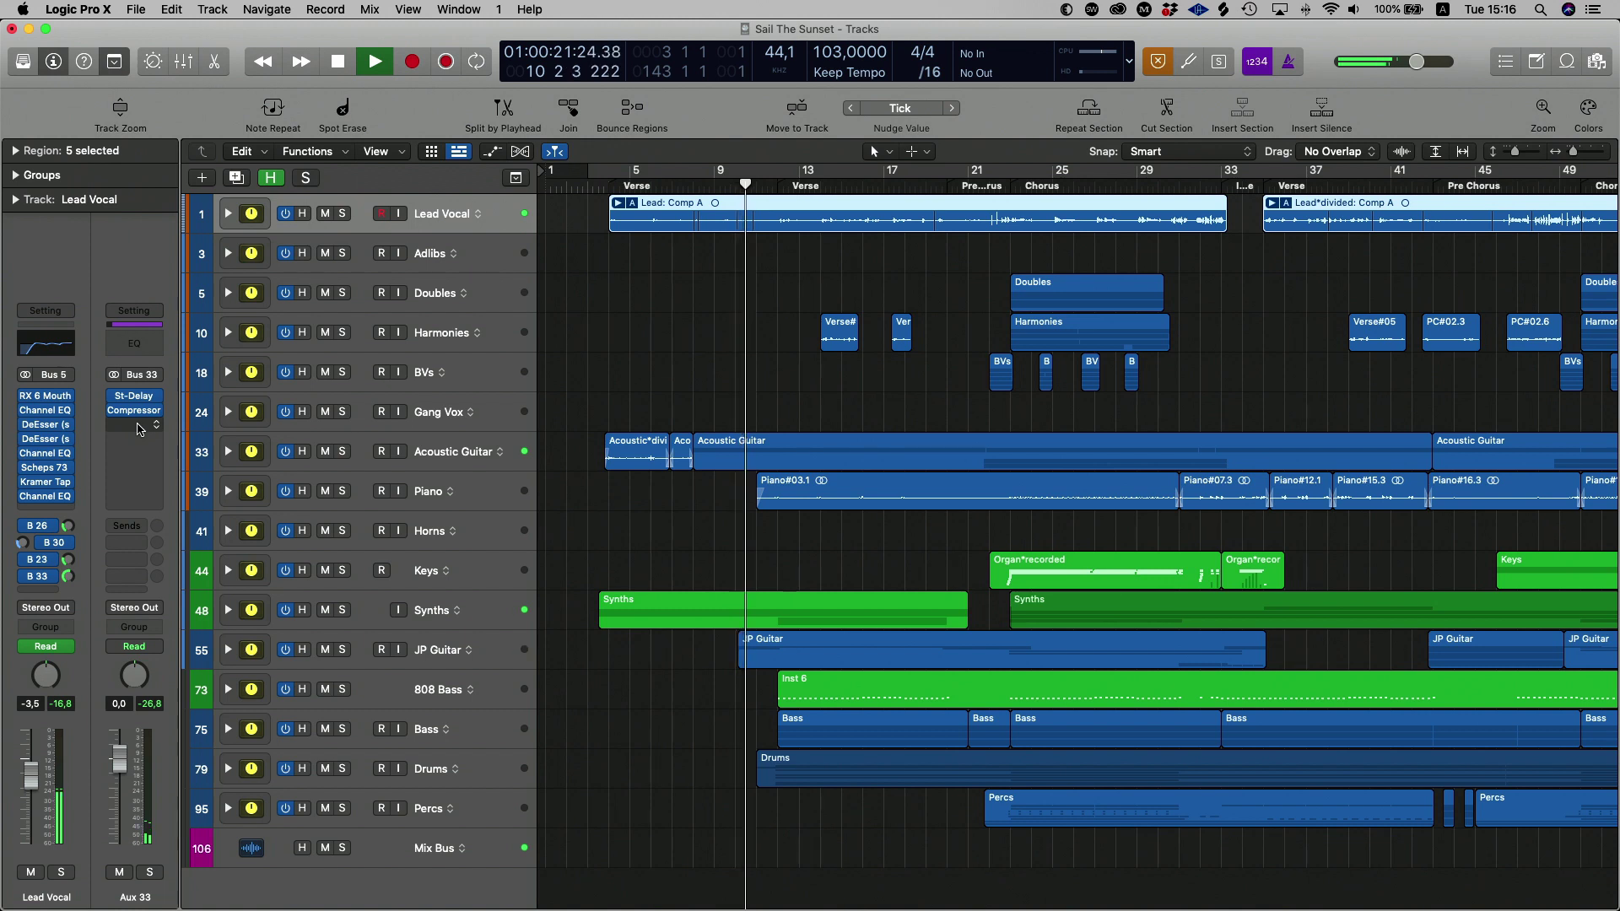
{"action": "key", "text": "space"}
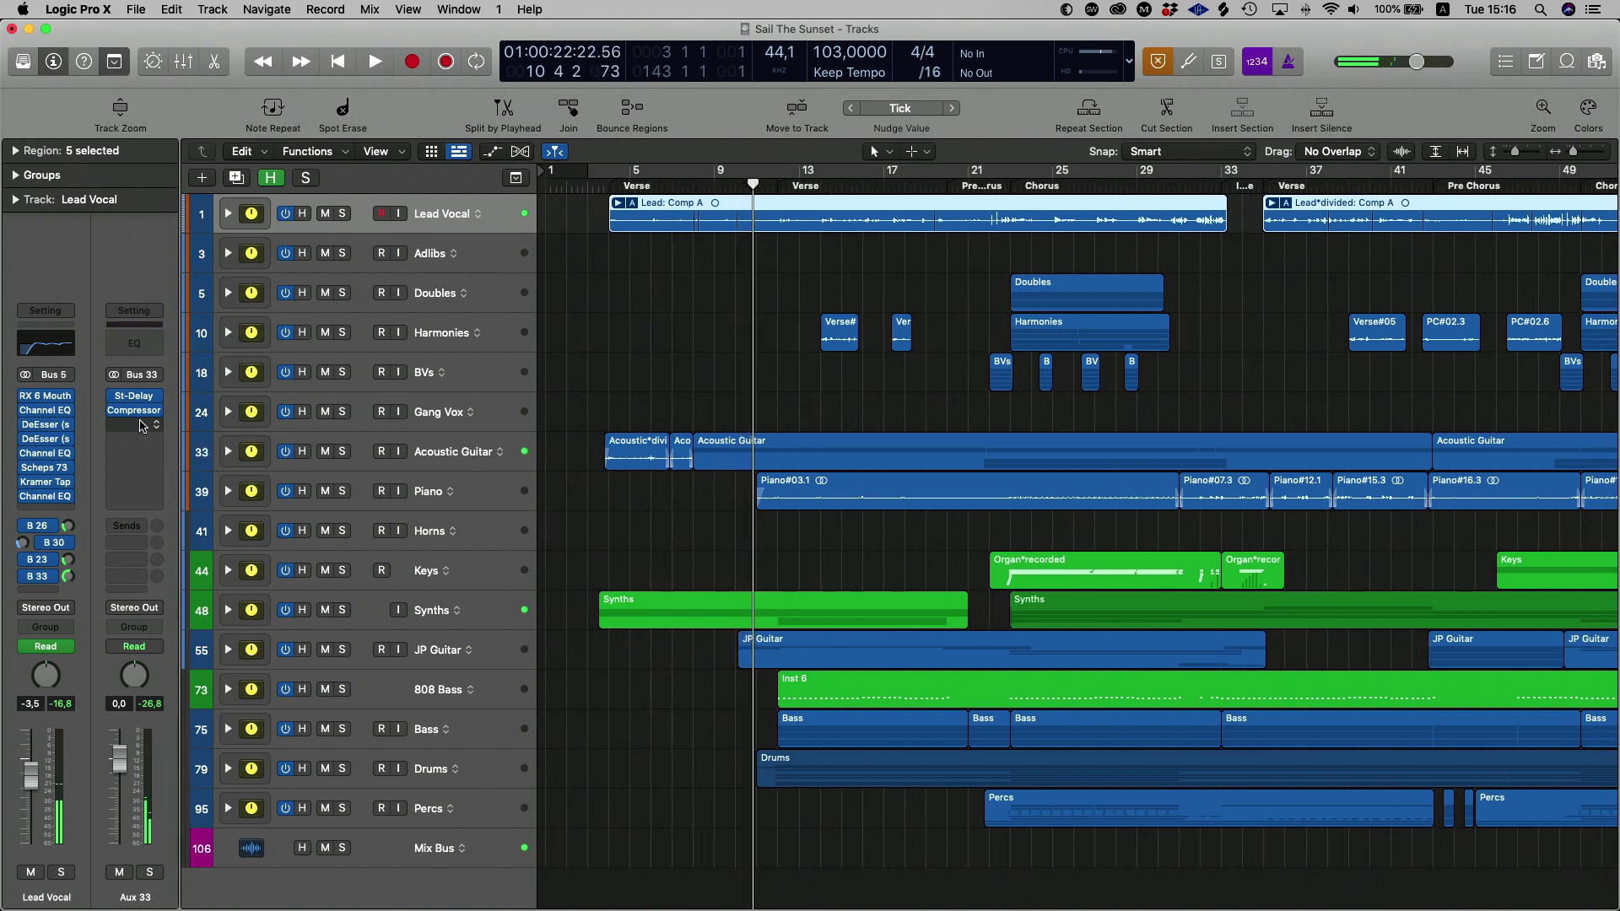
{"action": "left_click", "coordinate": [148, 426]}
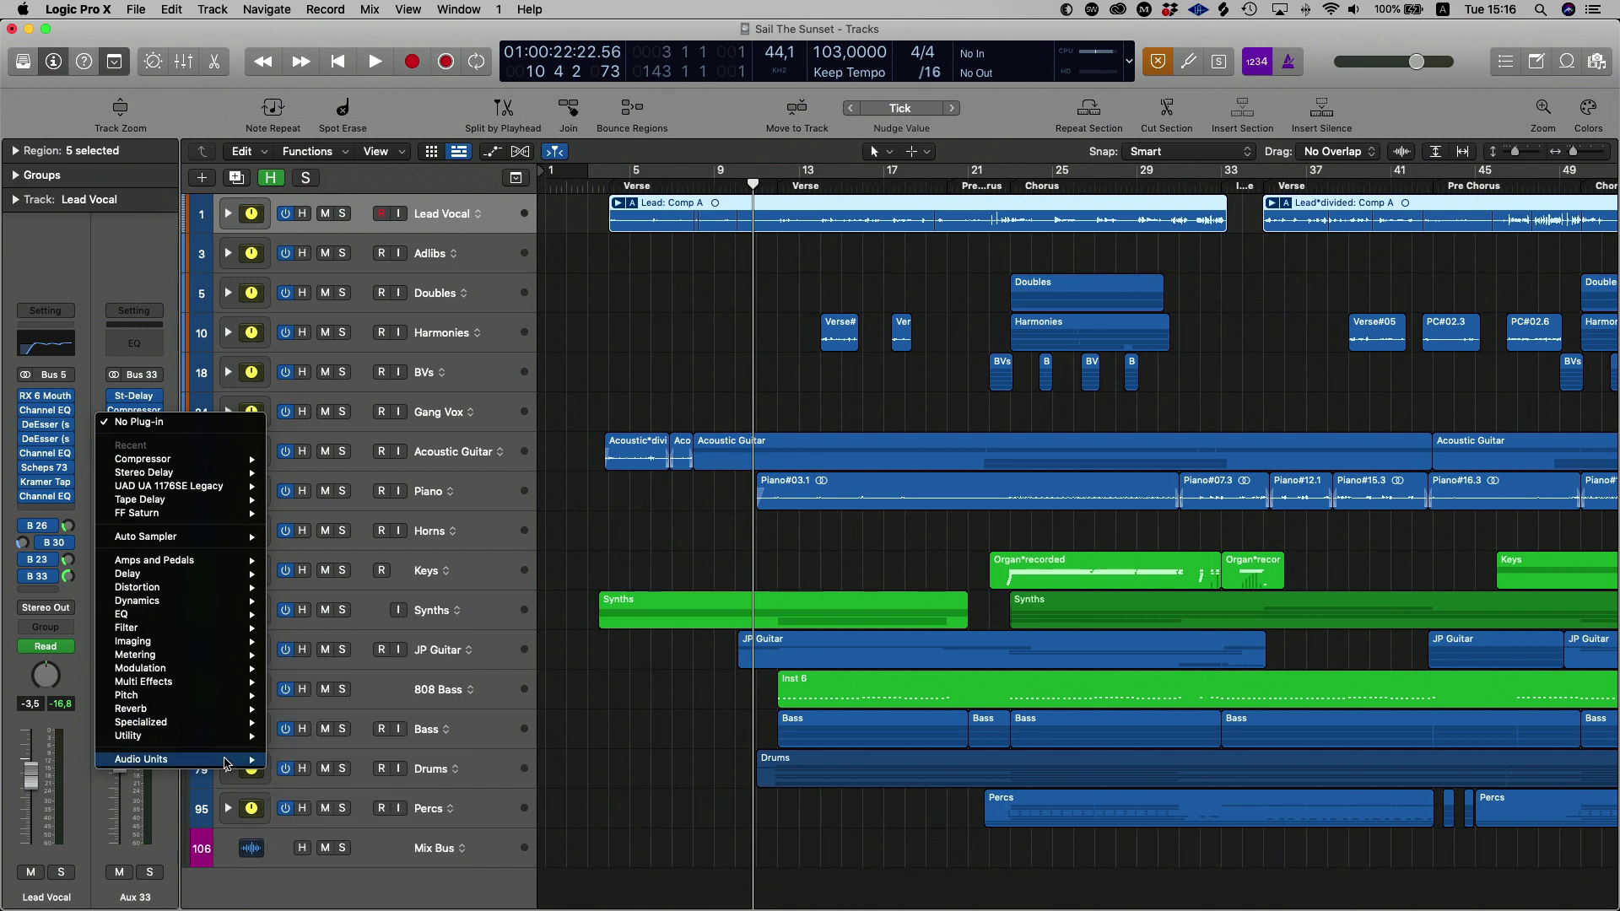
{"action": "mouse_move", "coordinate": [228, 762]}
{"action": "mouse_move", "coordinate": [426, 883]}
{"action": "mouse_move", "coordinate": [572, 891]}
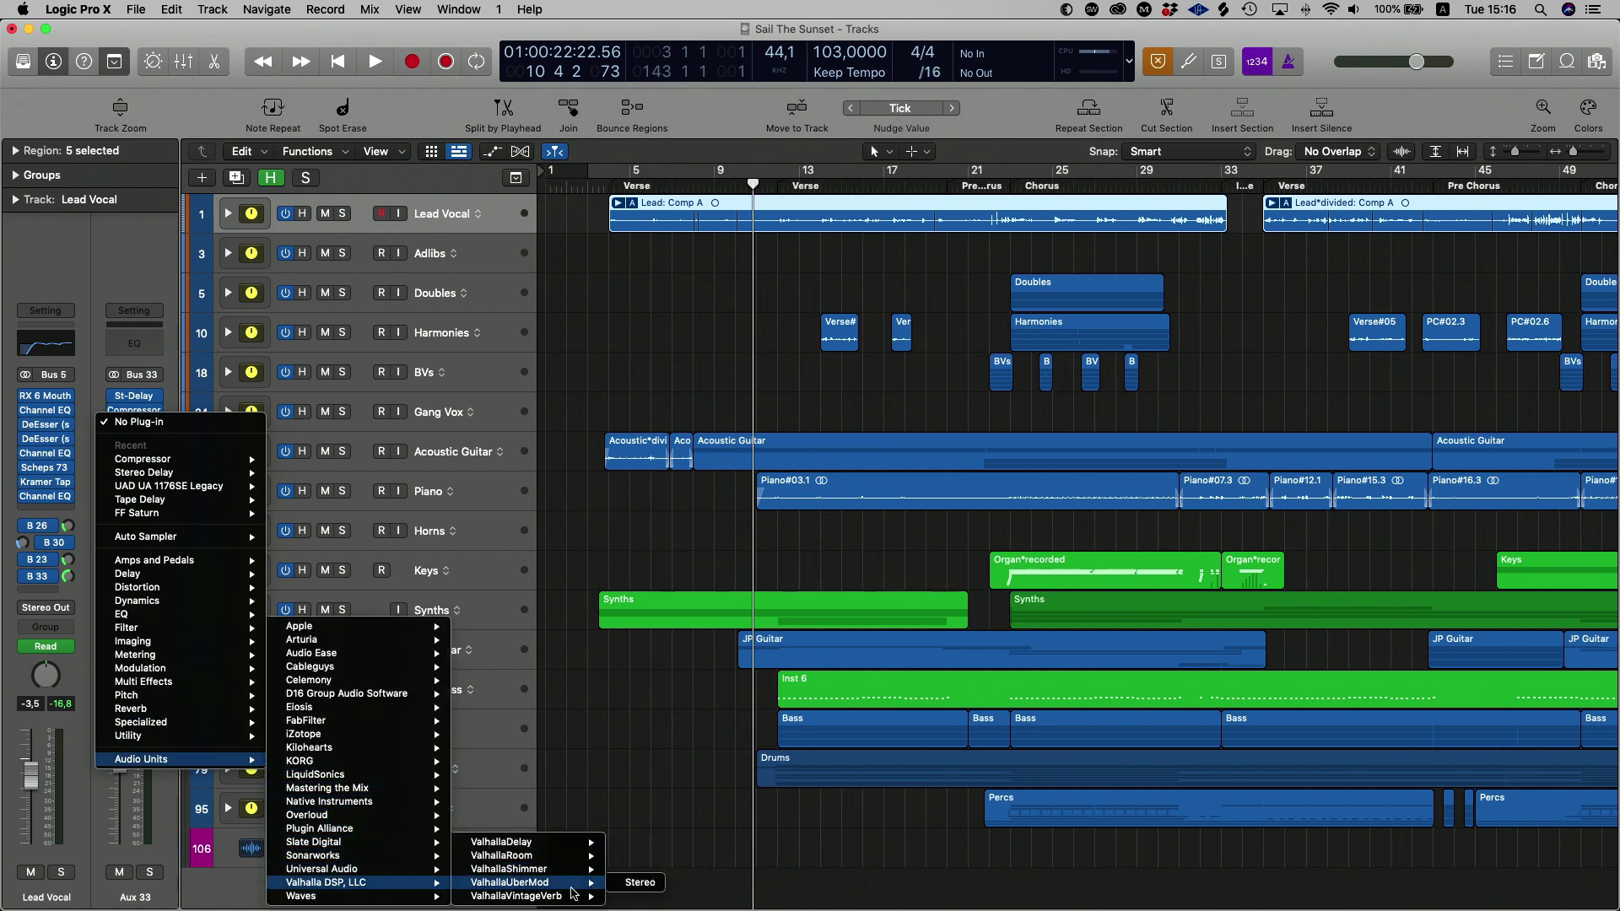
{"action": "left_click", "coordinate": [624, 898]}
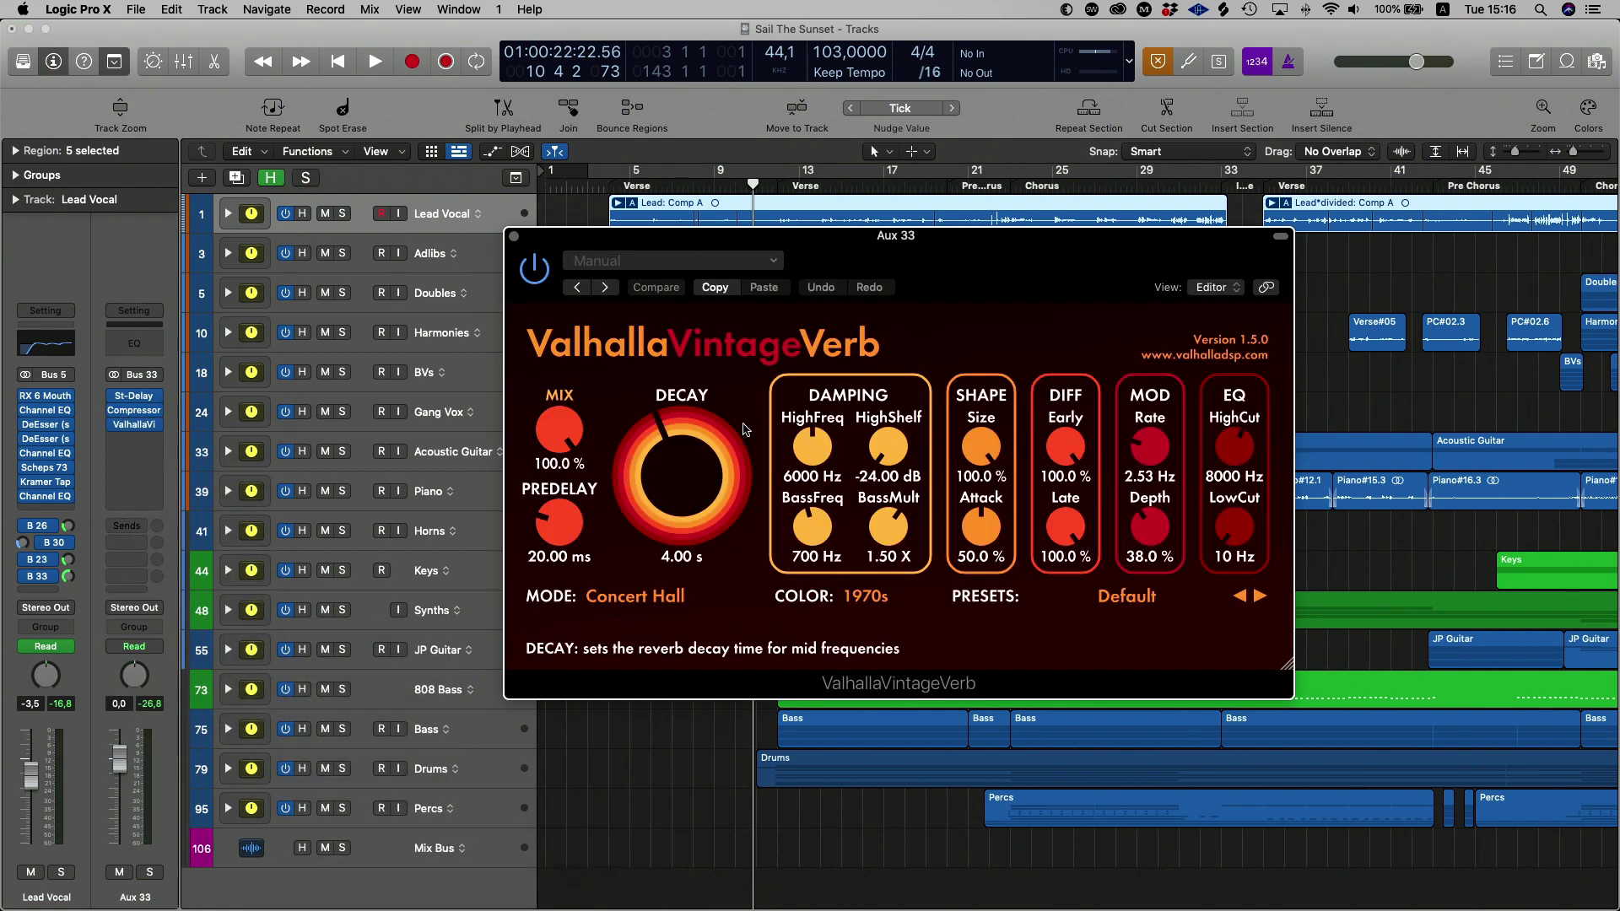
Reduce the ValhallaVintageVerb's mix to 36% and its decay to 2.54 s while playing the song.
{"action": "left_click_drag", "start_coordinate": [560, 430], "coordinate": [563, 539]}
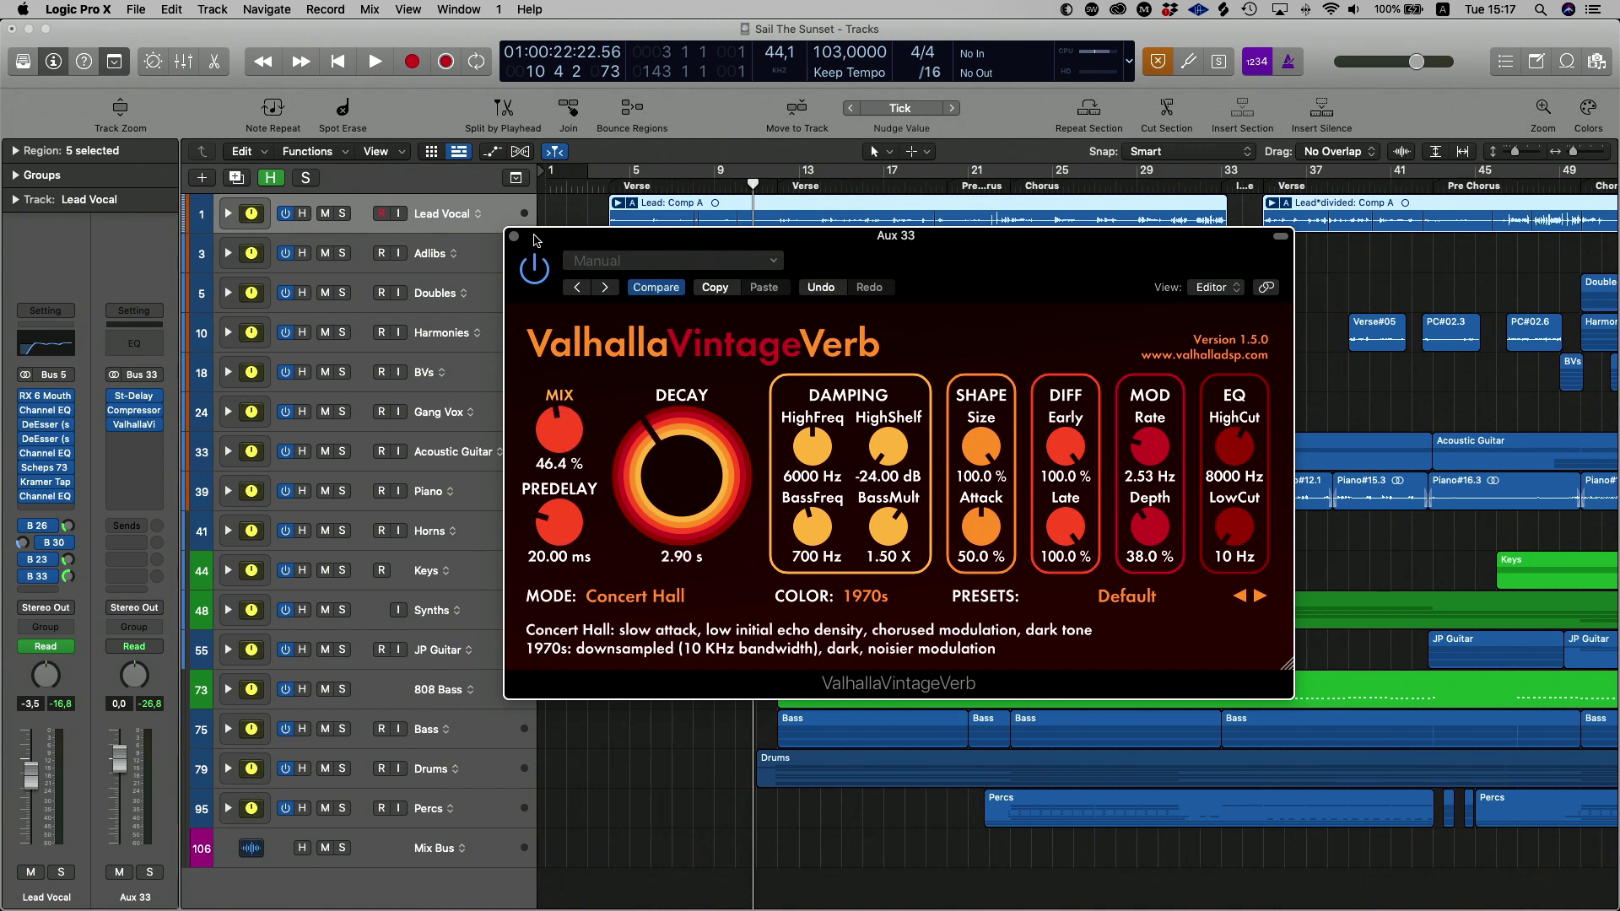
{"action": "key", "text": "space"}
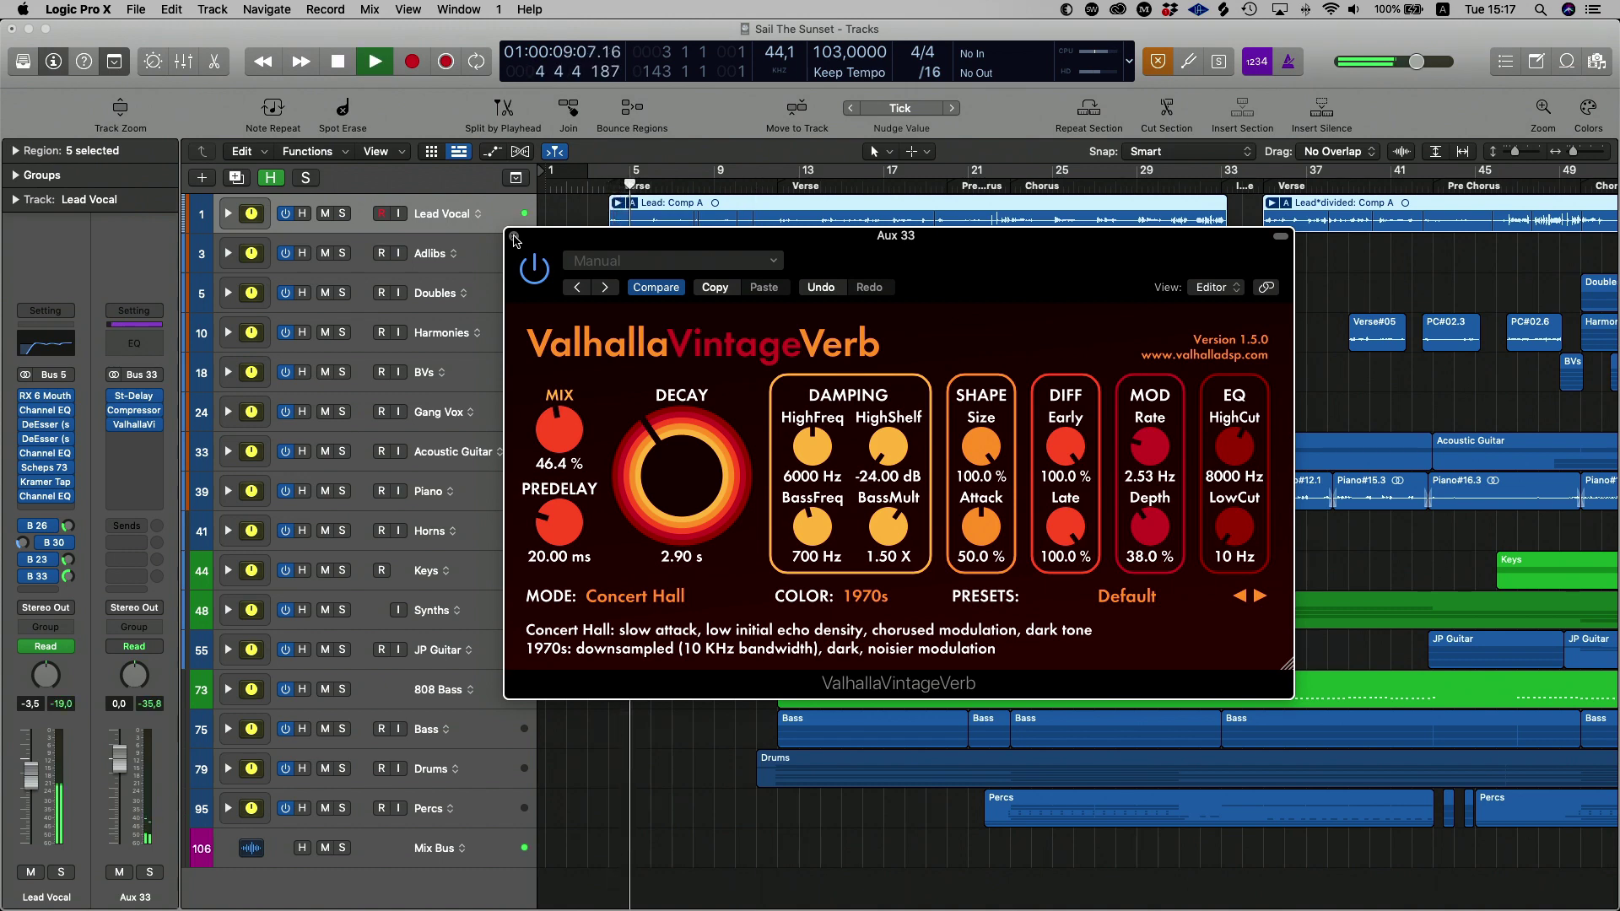
{"action": "left_click_drag", "start_coordinate": [547, 429], "coordinate": [547, 437]}
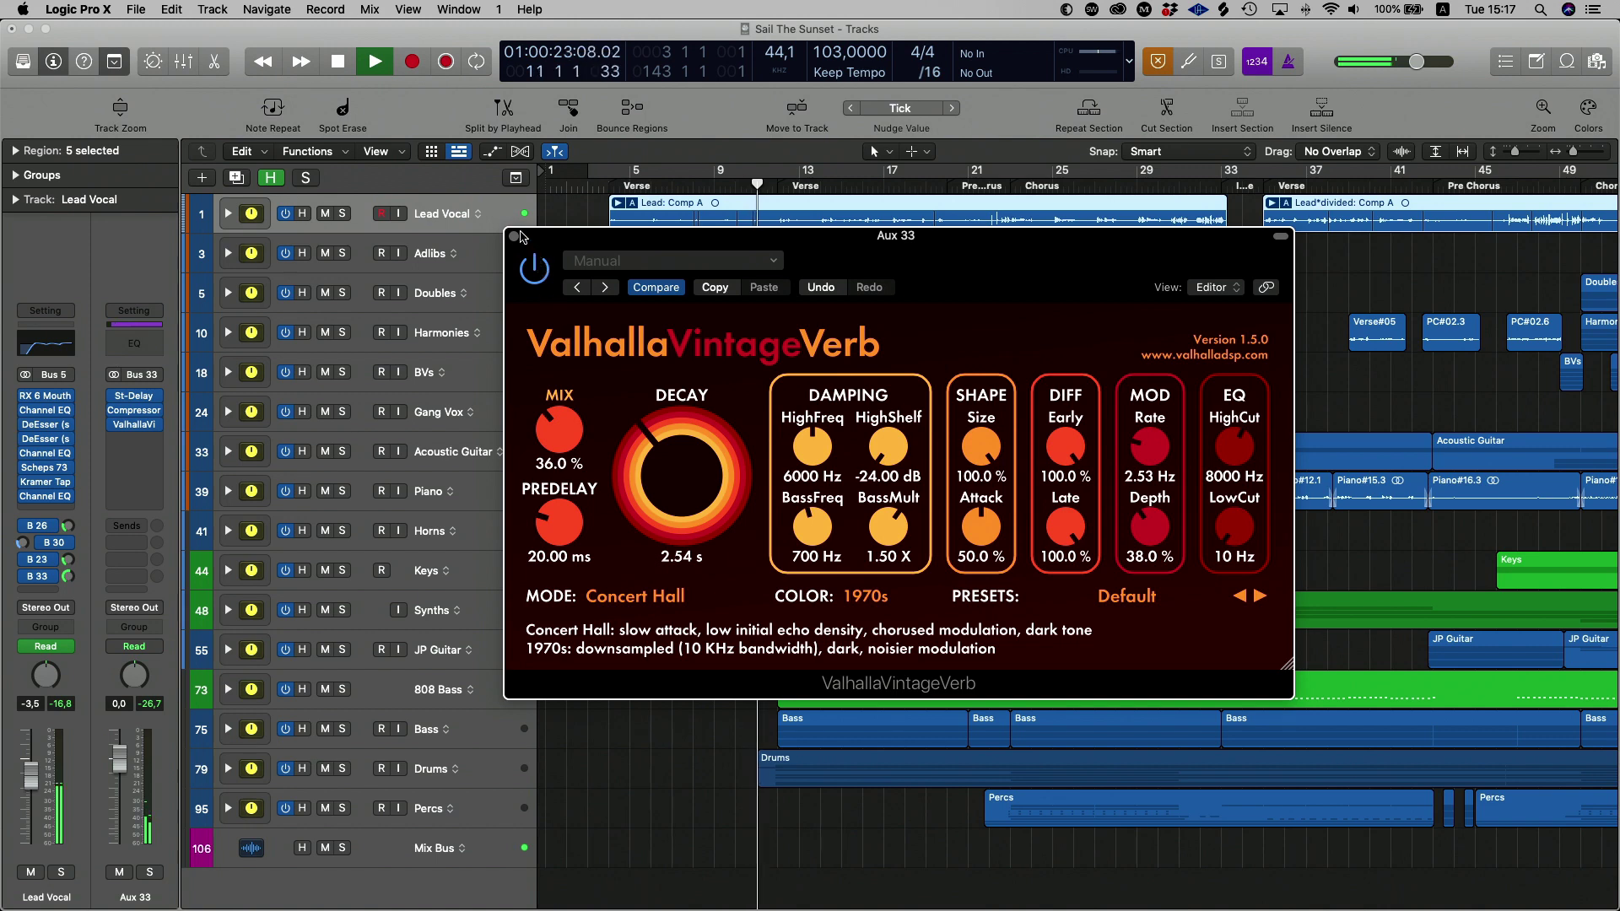
{"action": "left_click_drag", "start_coordinate": [570, 432], "coordinate": [565, 437]}
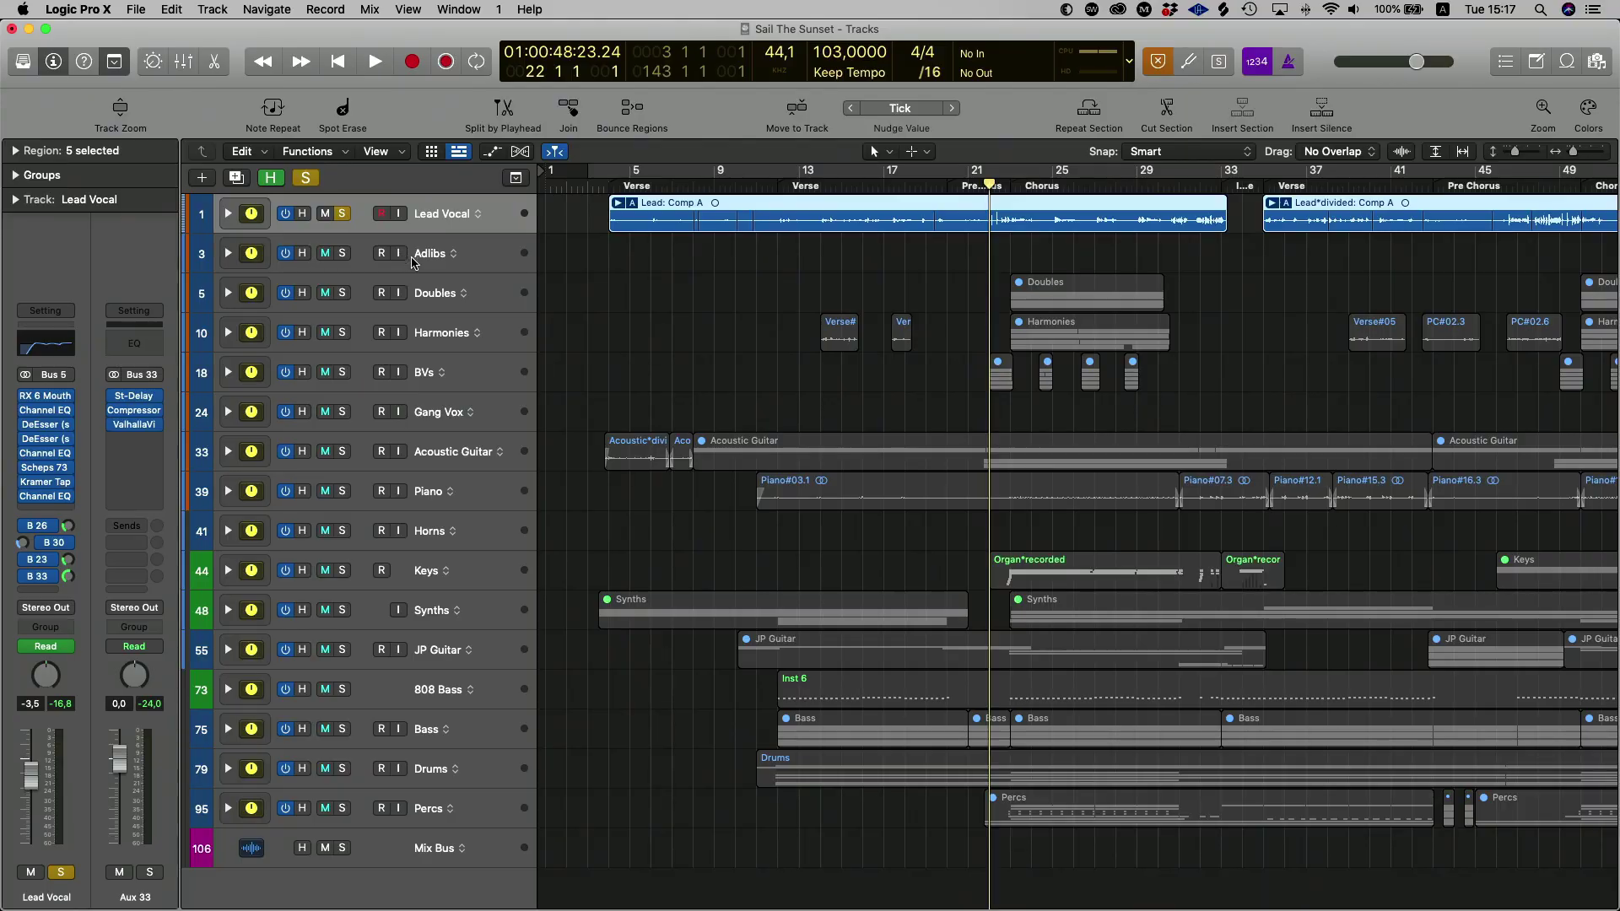
Play the soloed Lead Vocal into the chorus to check its delay and reverb, and turn off its solo.
{"action": "key", "text": "space"}
{"action": "left_click", "coordinate": [821, 295], "text": "ctrl+alt"}
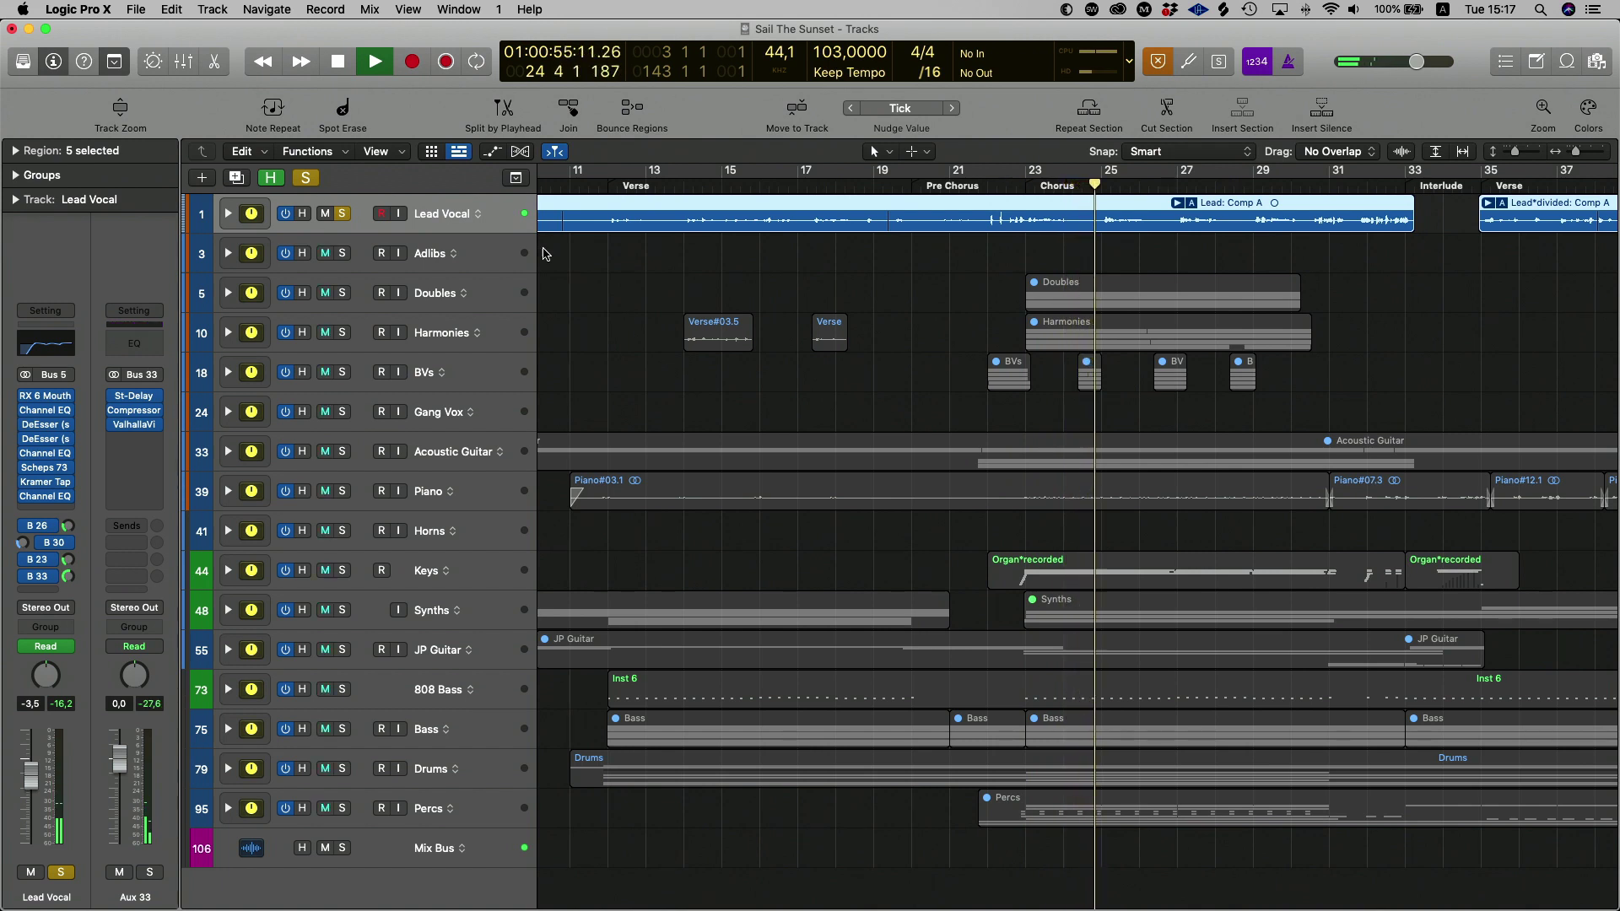
{"action": "key", "text": "space"}
{"action": "left_click", "coordinate": [342, 214]}
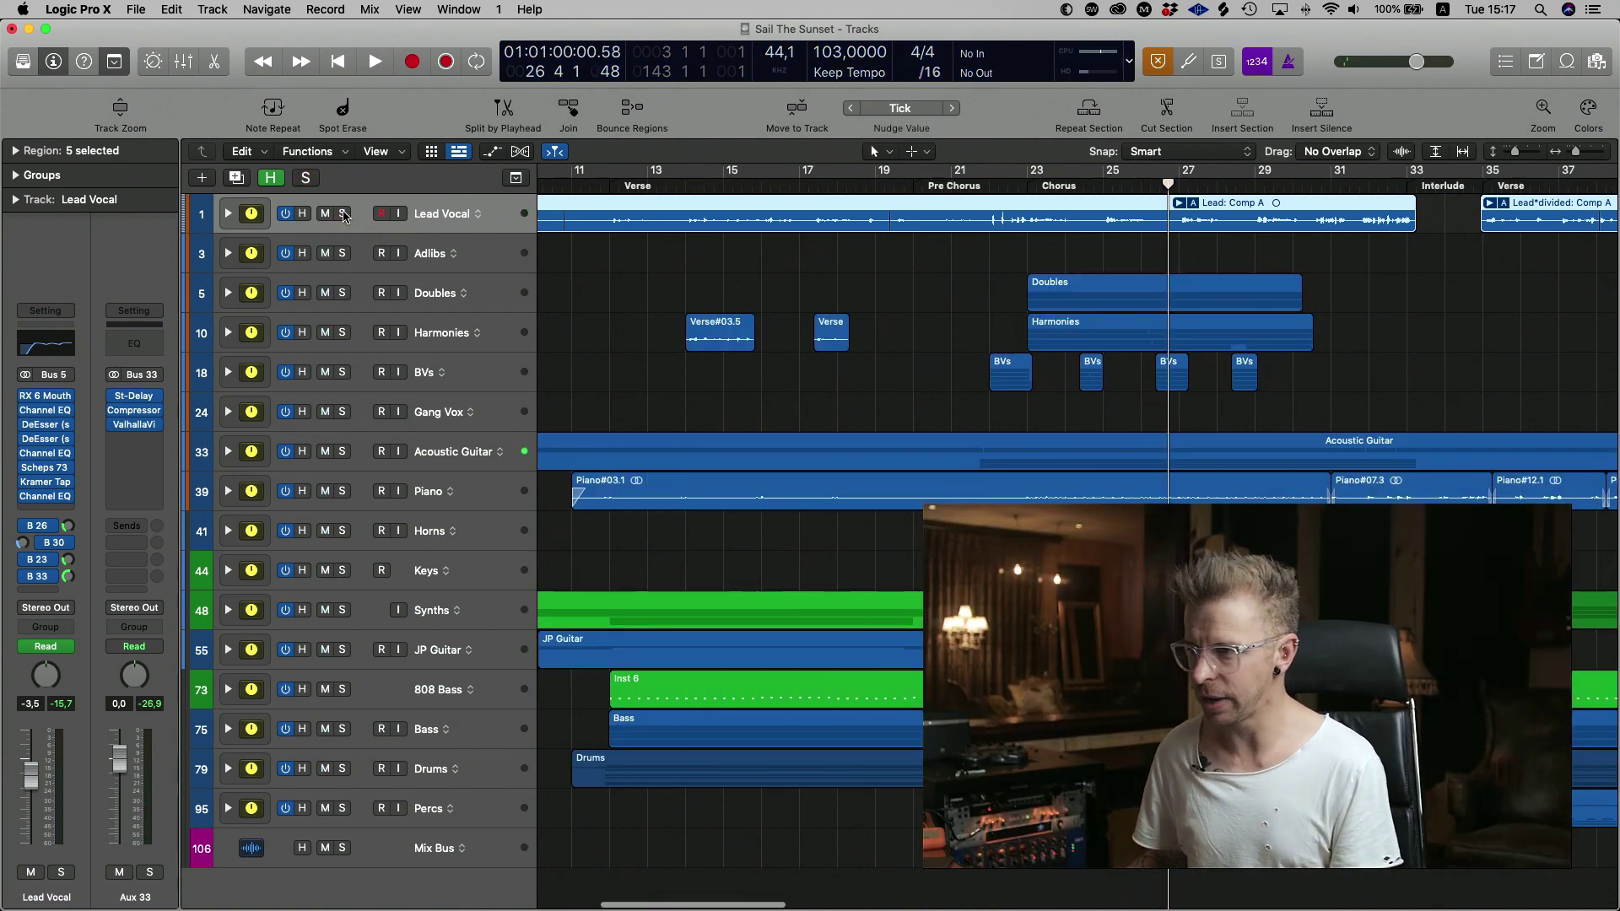
Play the soloed Lead Vocal from bar 22 with Aux 33's Compressor bypassed to hear the delay without ducking.
{"action": "scroll", "coordinate": [1006, 187], "scroll_direction": "left", "scroll_amount": 1}
{"action": "left_click", "coordinate": [1006, 187]}
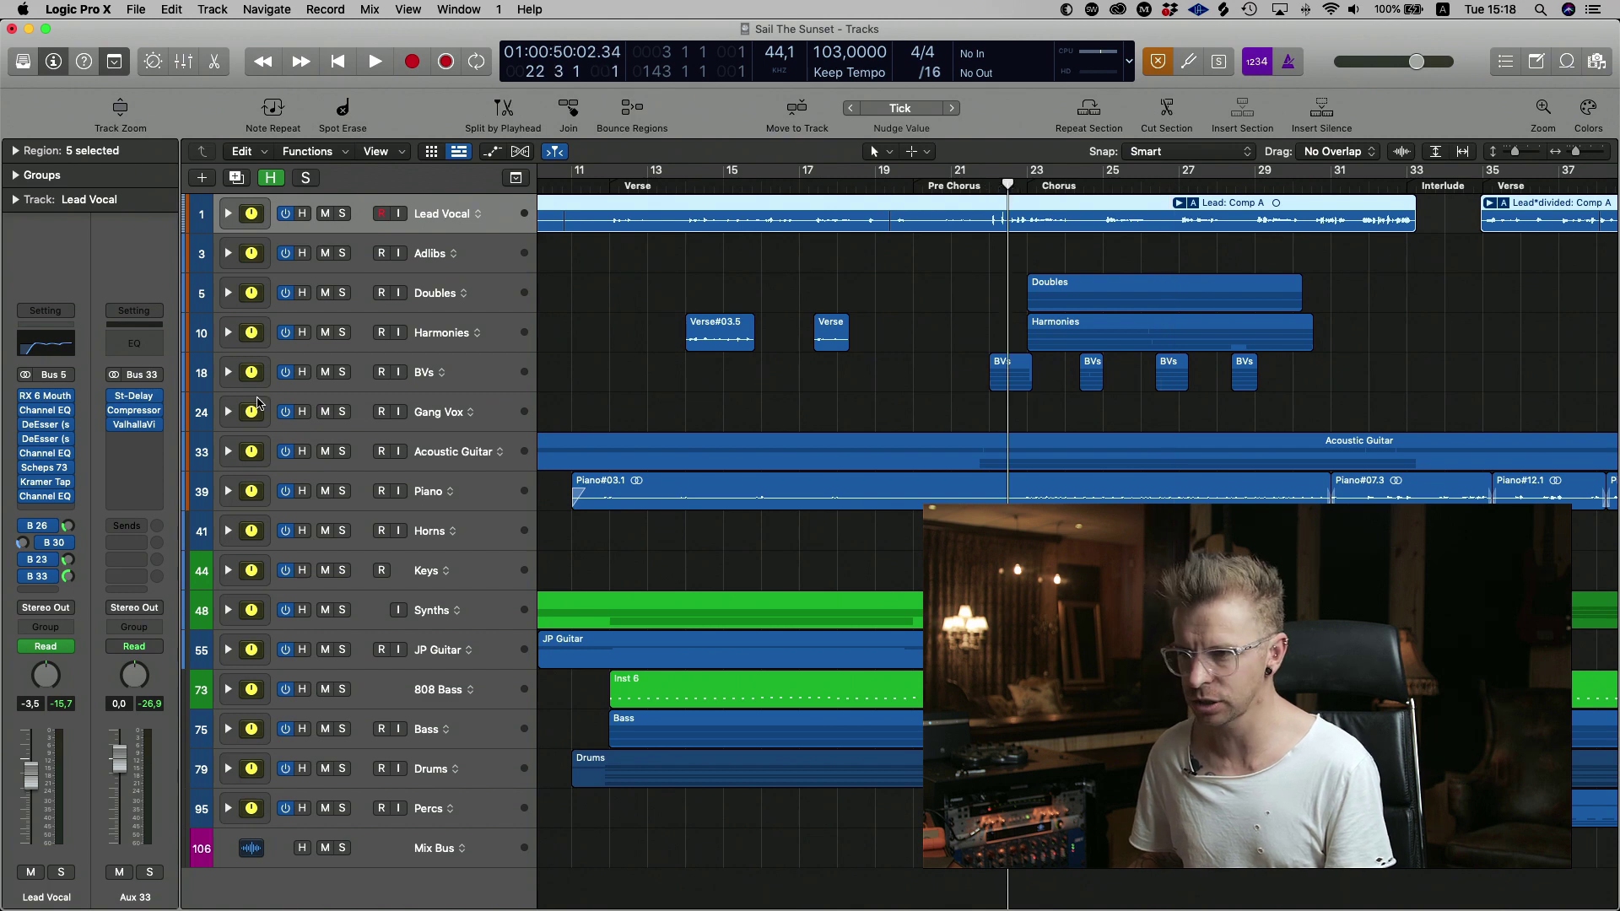
{"action": "mouse_move", "coordinate": [115, 411]}
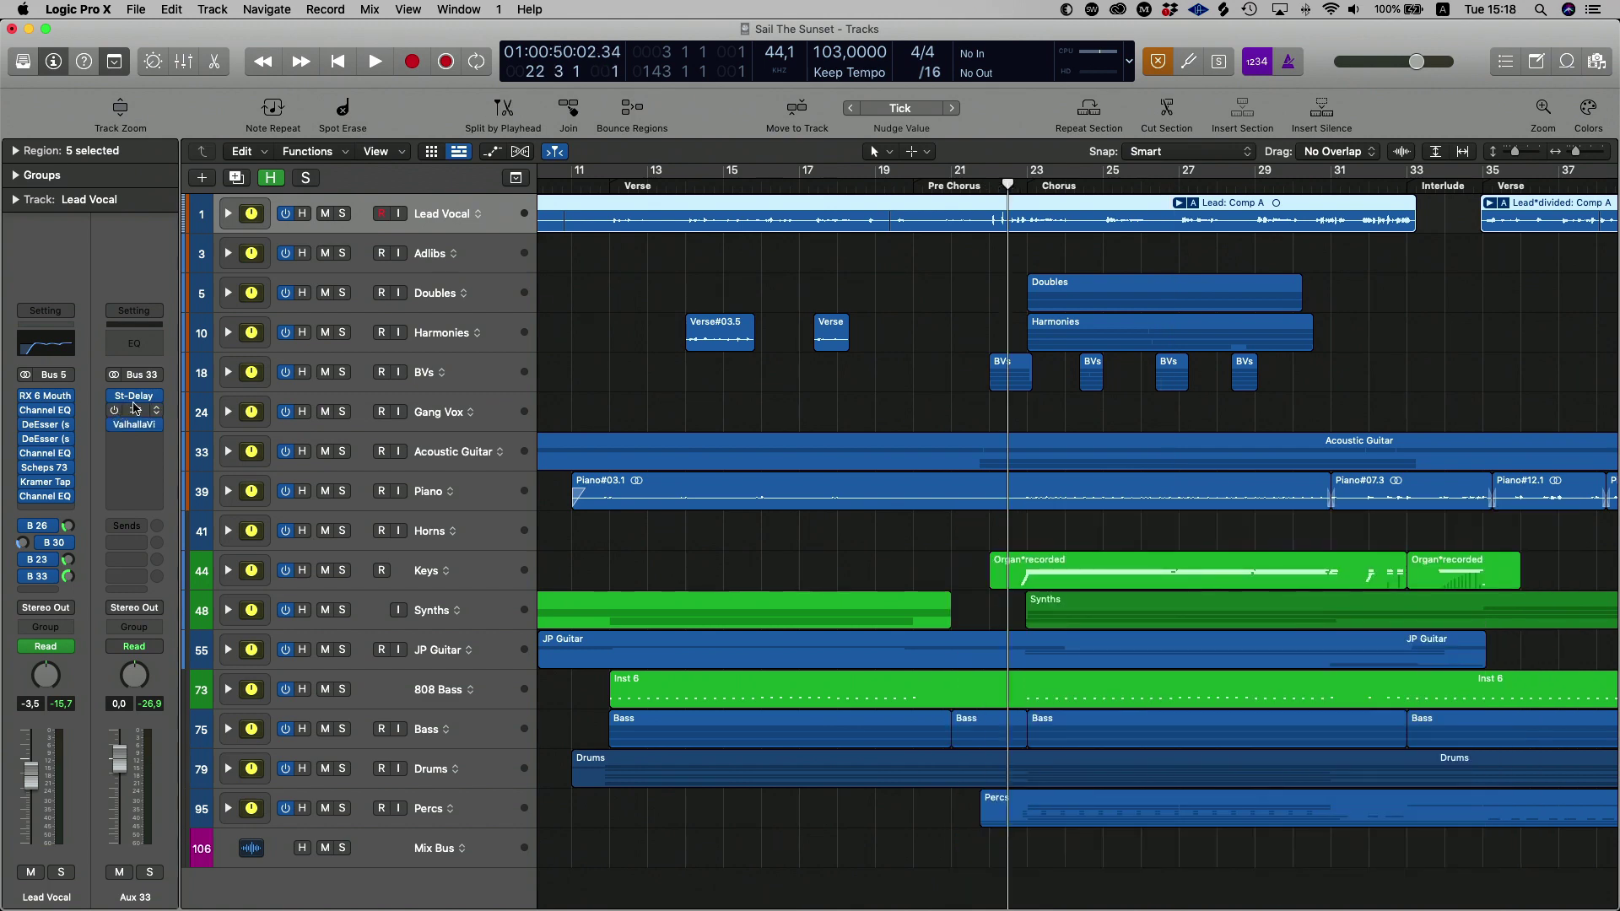
{"action": "left_click", "coordinate": [342, 213]}
{"action": "key", "text": "space"}
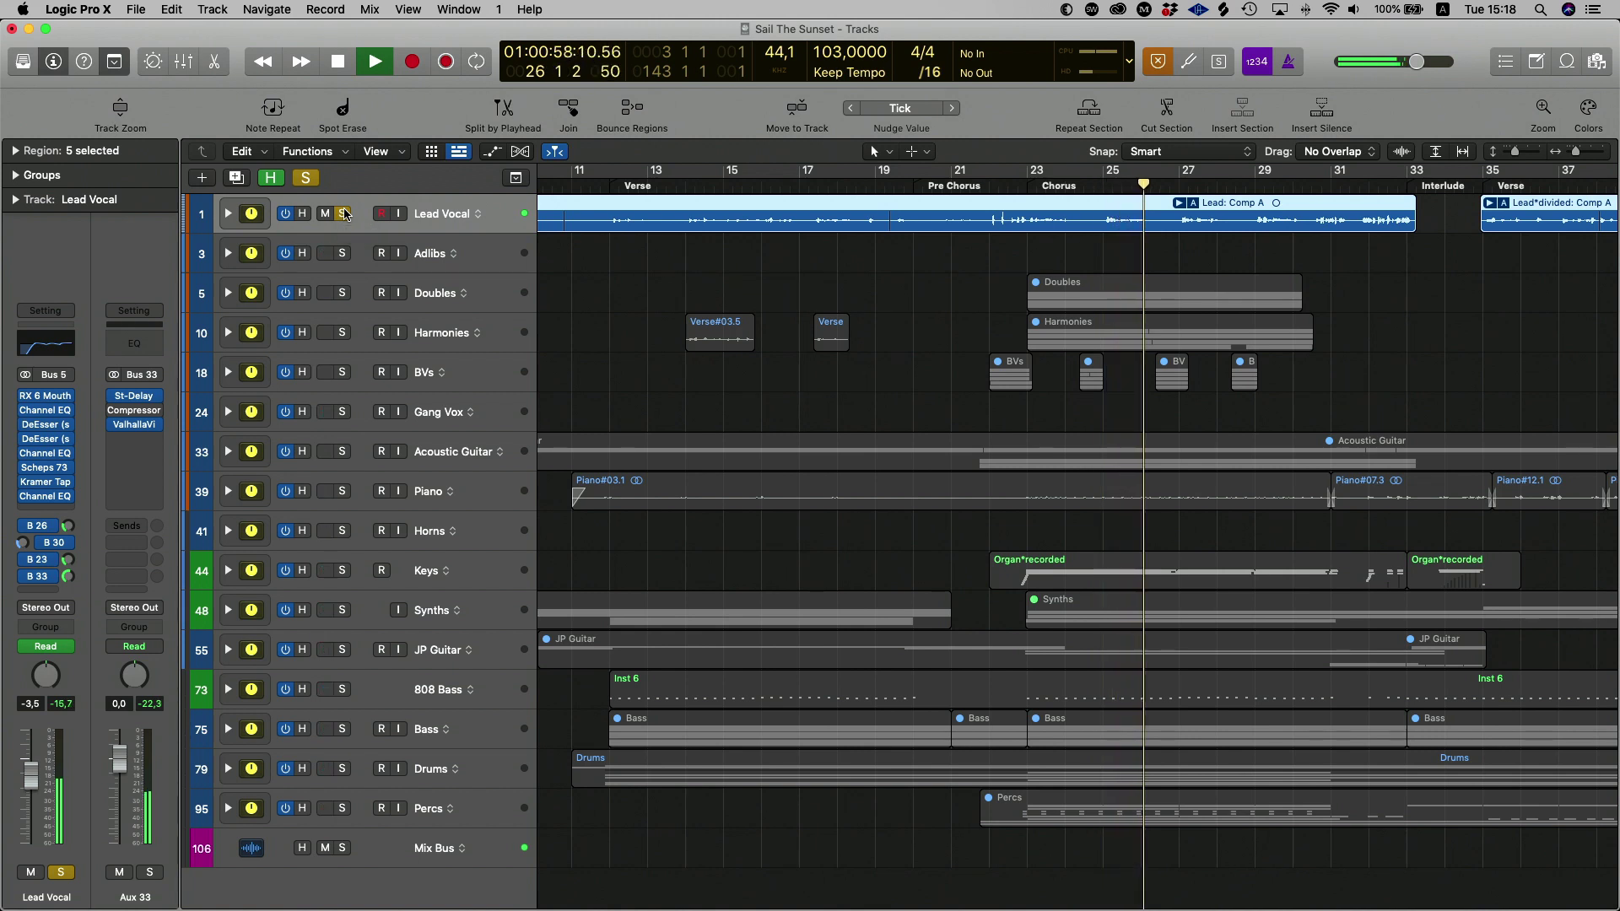
{"action": "key", "text": "space"}
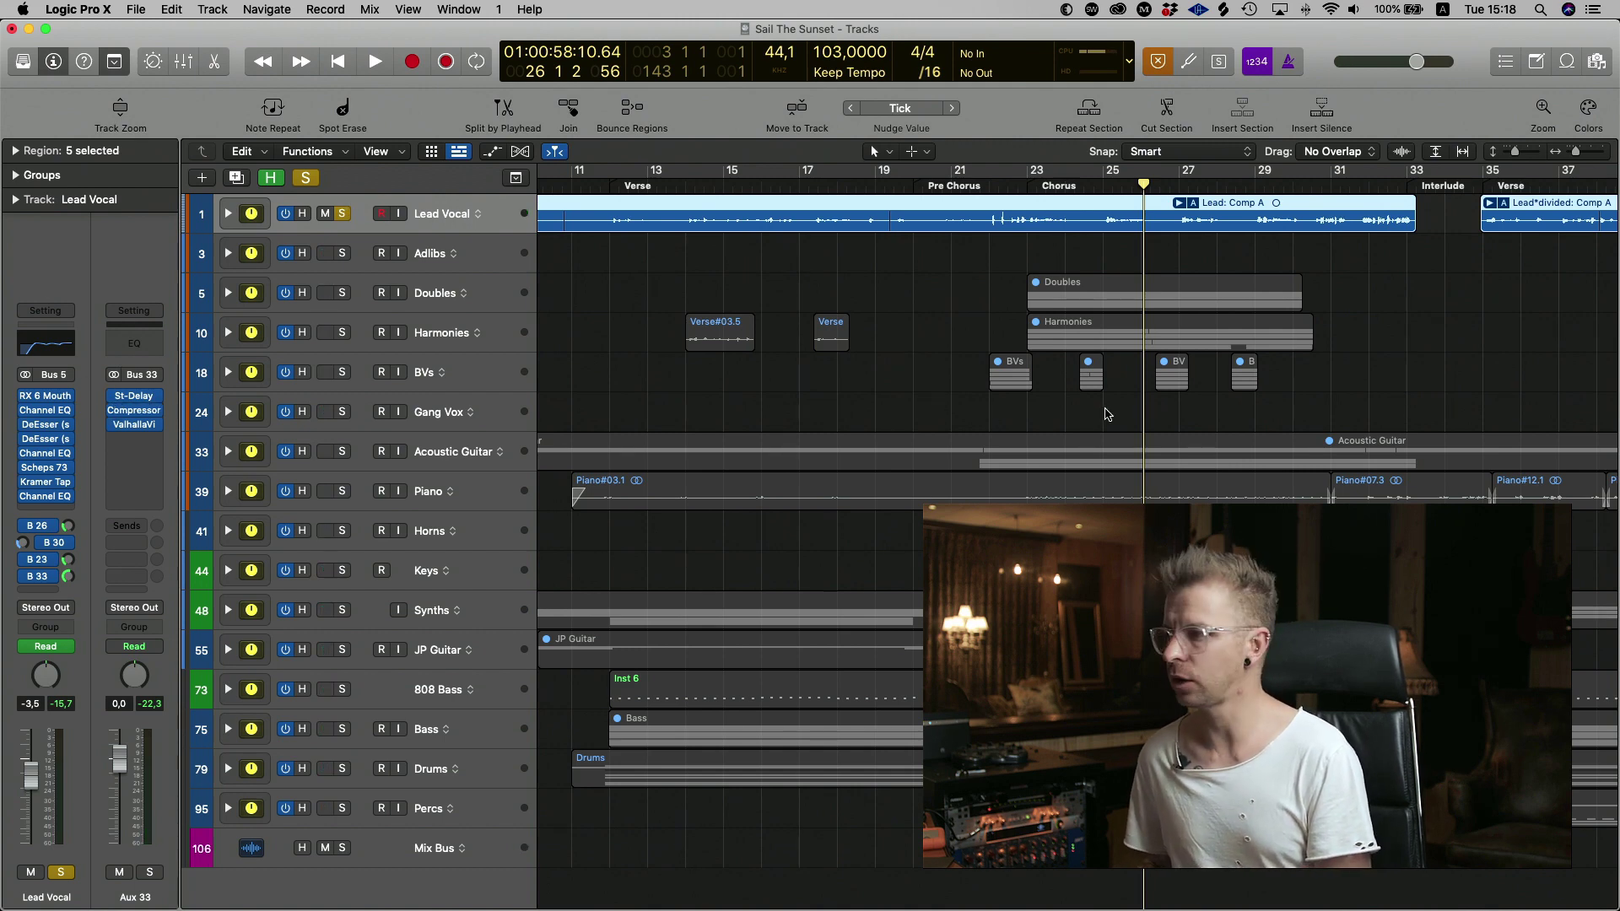
{"action": "scroll", "coordinate": [1107, 414], "scroll_direction": "down", "scroll_amount": 10}
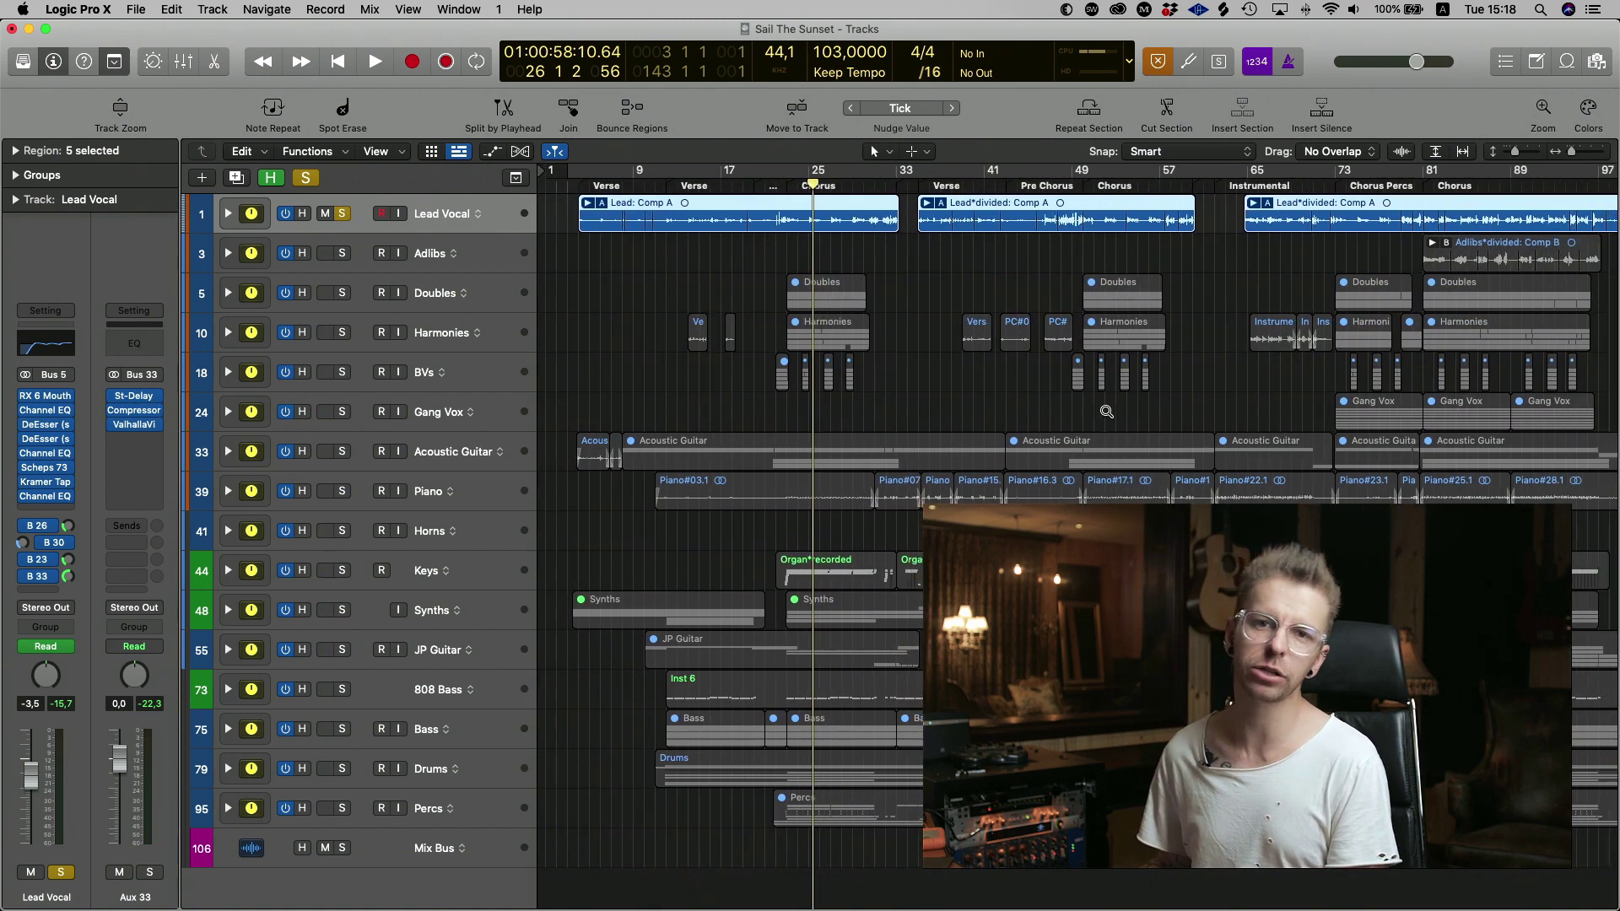
{"action": "scroll", "coordinate": [1107, 413], "scroll_direction": "down", "scroll_amount": 3}
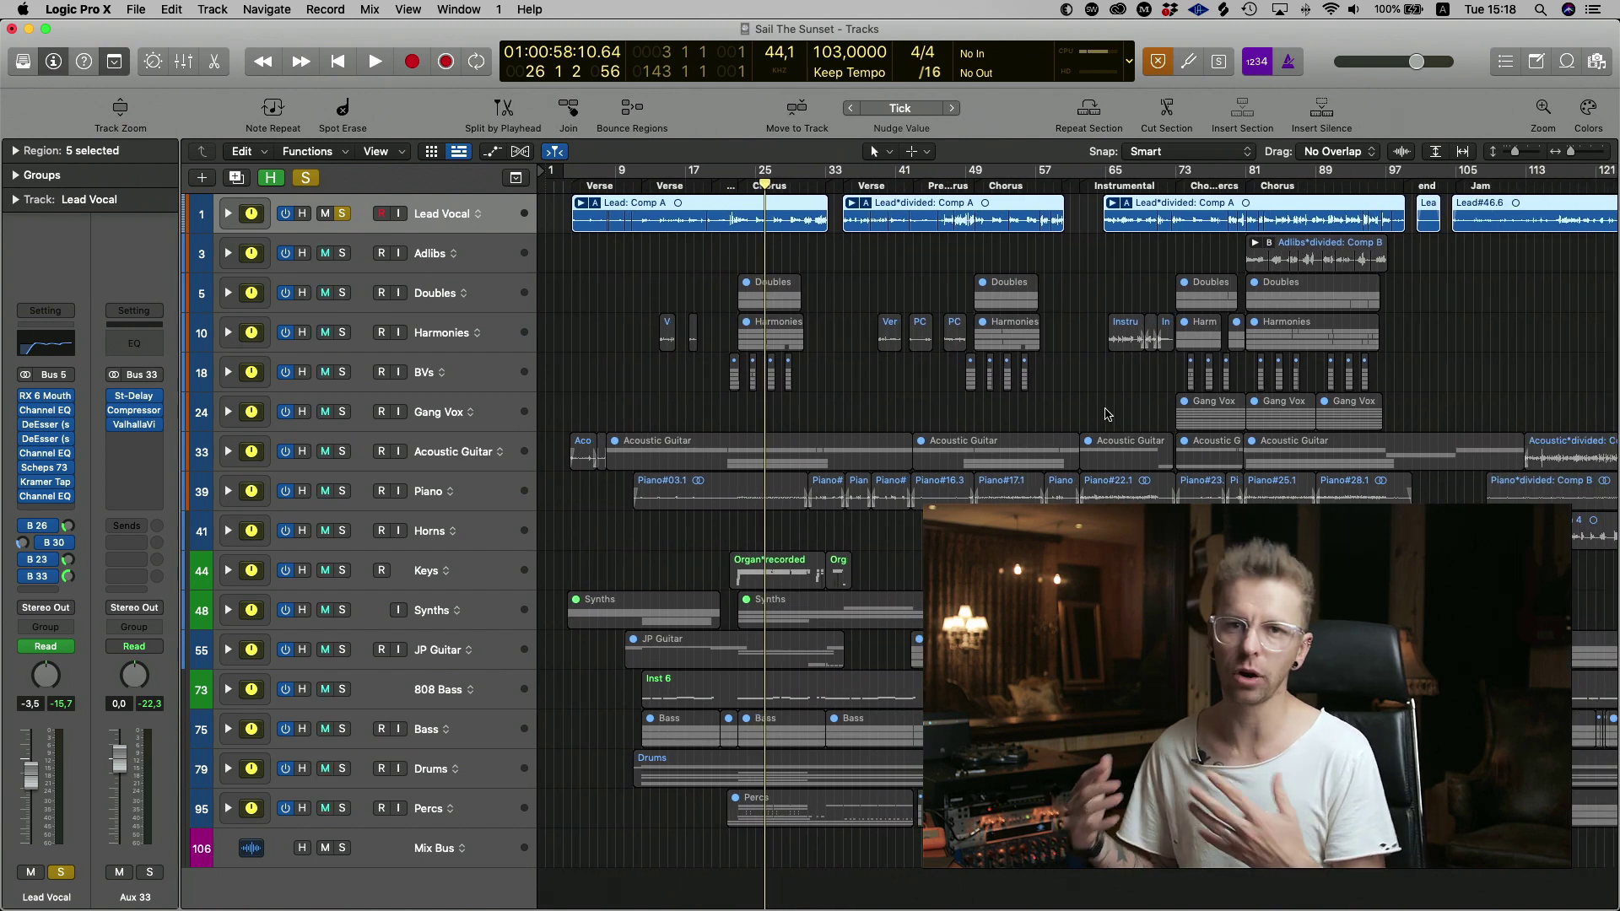